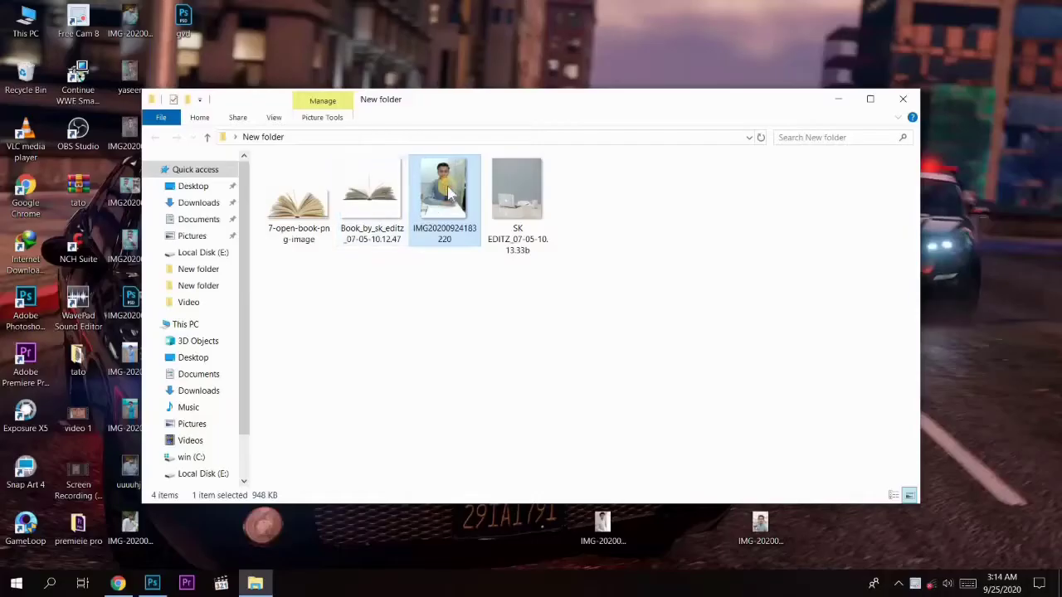
- Open the photo of the man seated at the white desk, dropped in from File Explorer
mouse_move(443, 191)
mouse_down()
mouse_move(151, 588)
mouse_move(437, 352)
mouse_up()
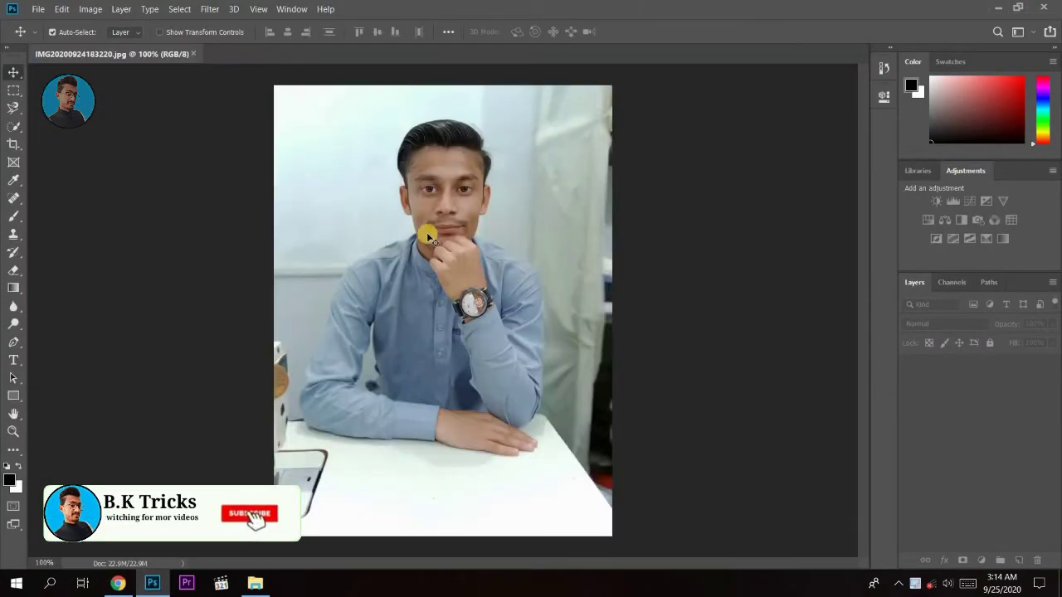
- Duplicate the Background layer into a Background copy layer
drag(943, 367, 1018, 554)
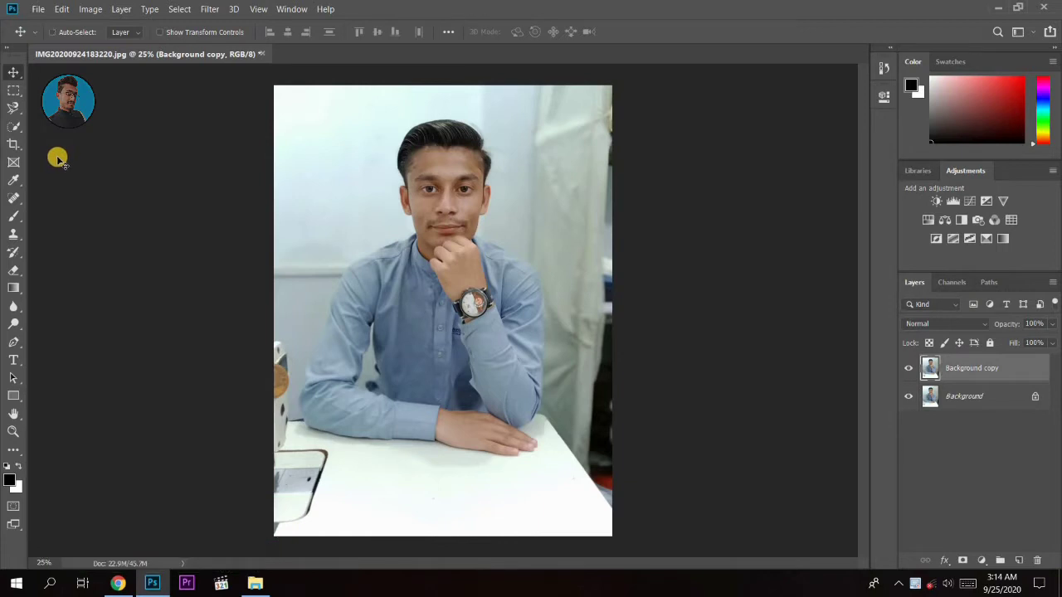
scroll(505, 213, up, 3)
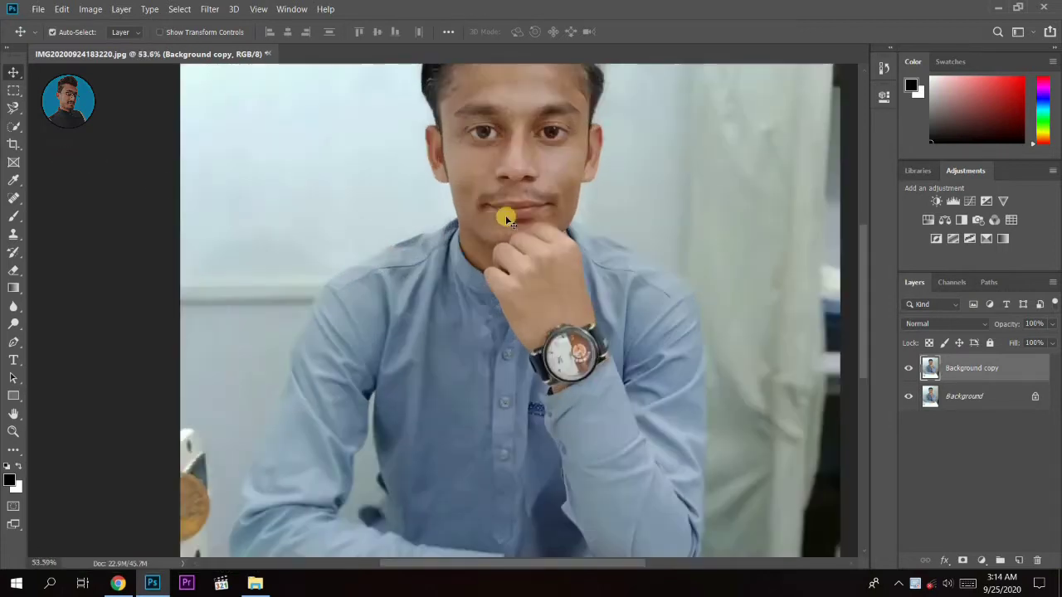
scroll(481, 223, down, 8)
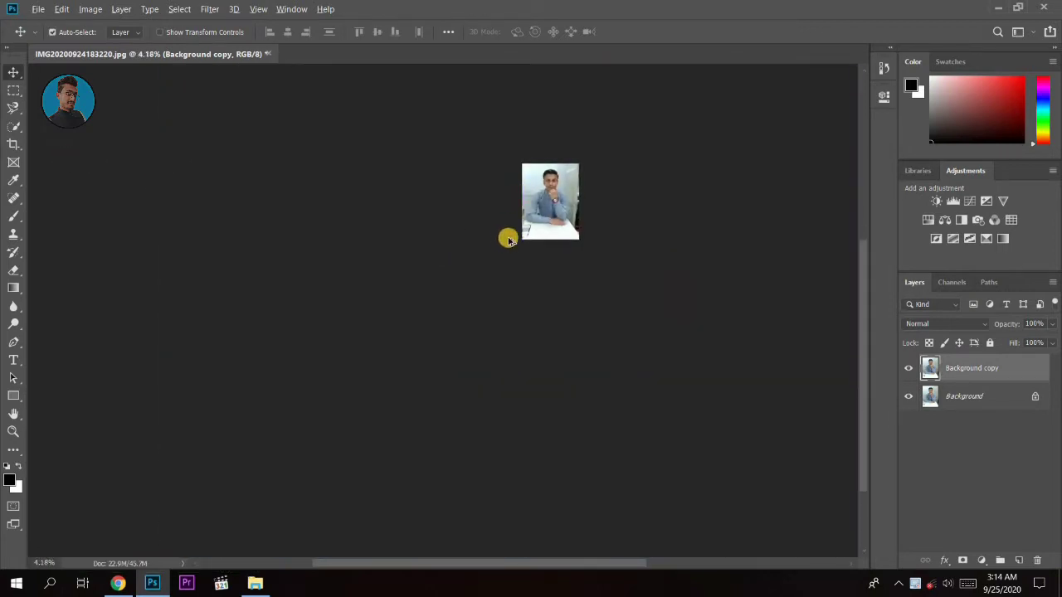
scroll(507, 239, up, 3)
scroll(445, 293, up, 3)
scroll(444, 299, up, 3)
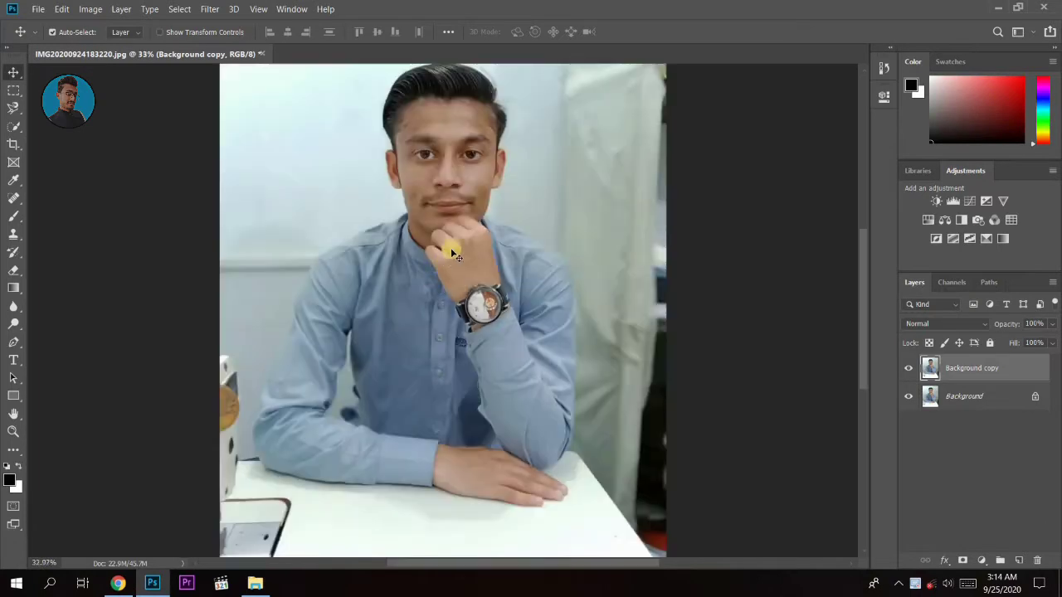
- Zoom and pan around the man's face, then fit the whole photo back in view
drag(452, 238, 412, 292)
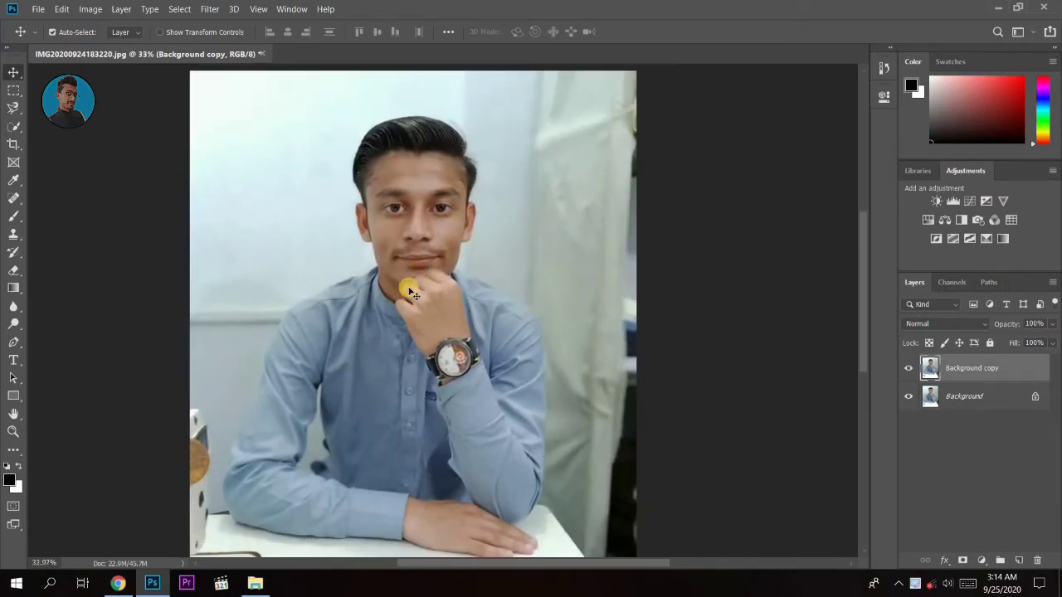
scroll(412, 292, up, 2)
mouse_move(415, 194)
mouse_down()
mouse_move(425, 276)
mouse_move(442, 294)
mouse_up()
scroll(425, 275, up, 1)
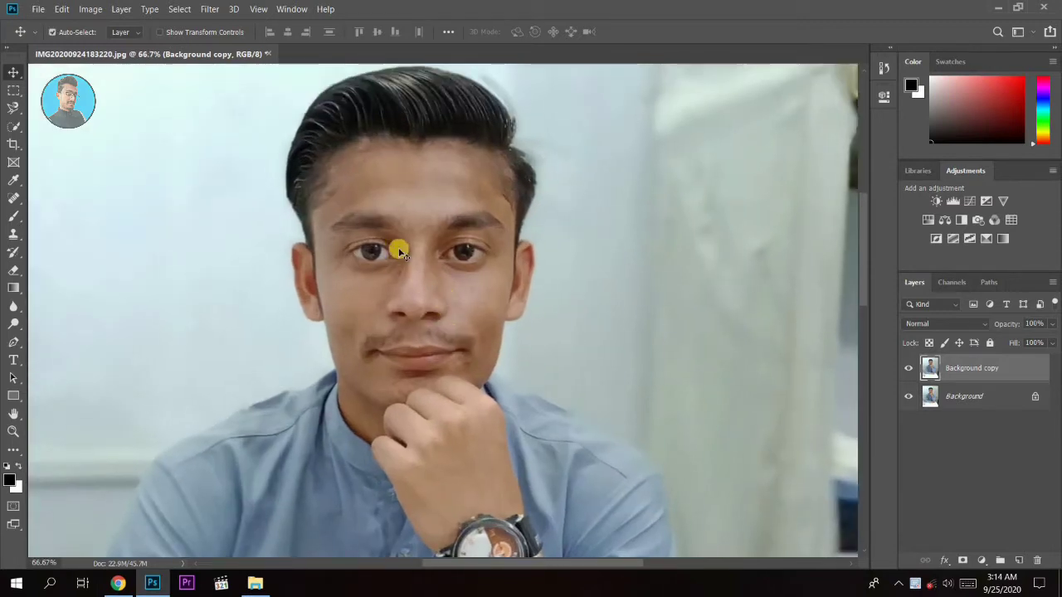
scroll(345, 318, down, 1)
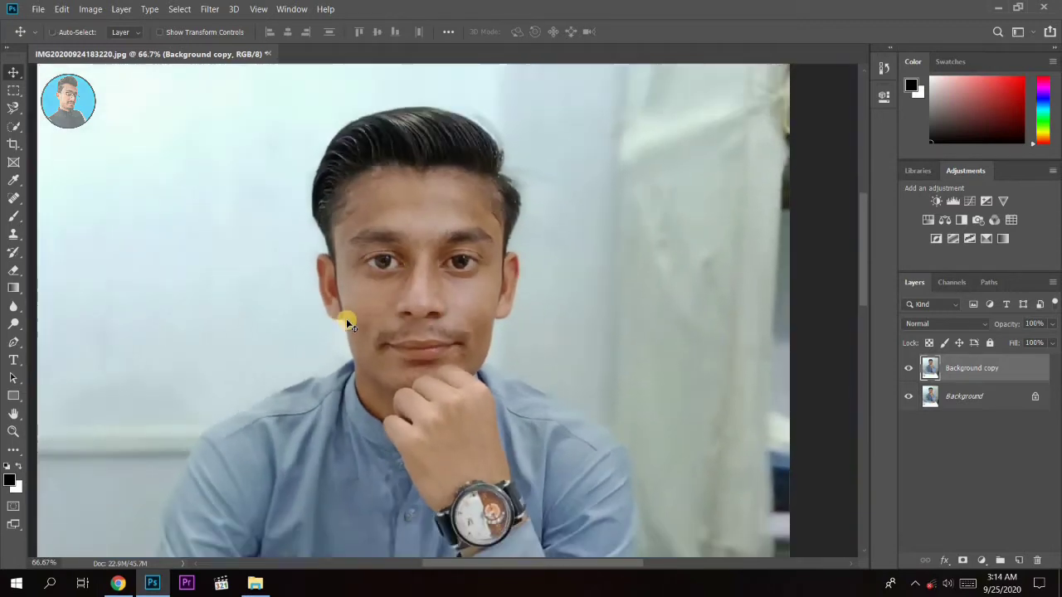
scroll(346, 318, down, 1)
key(ctrl+minus)
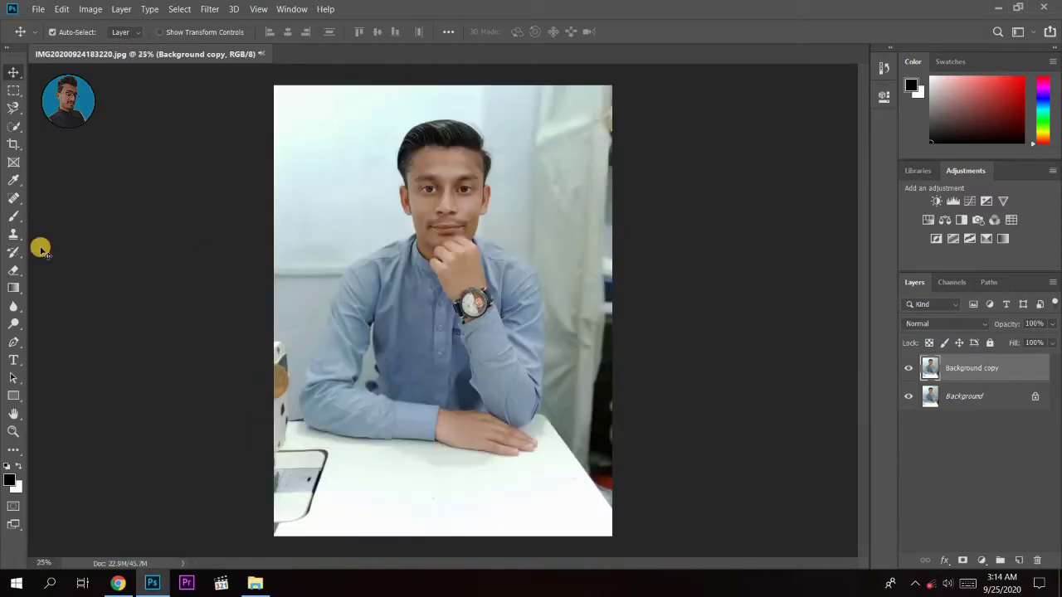
click(19, 128)
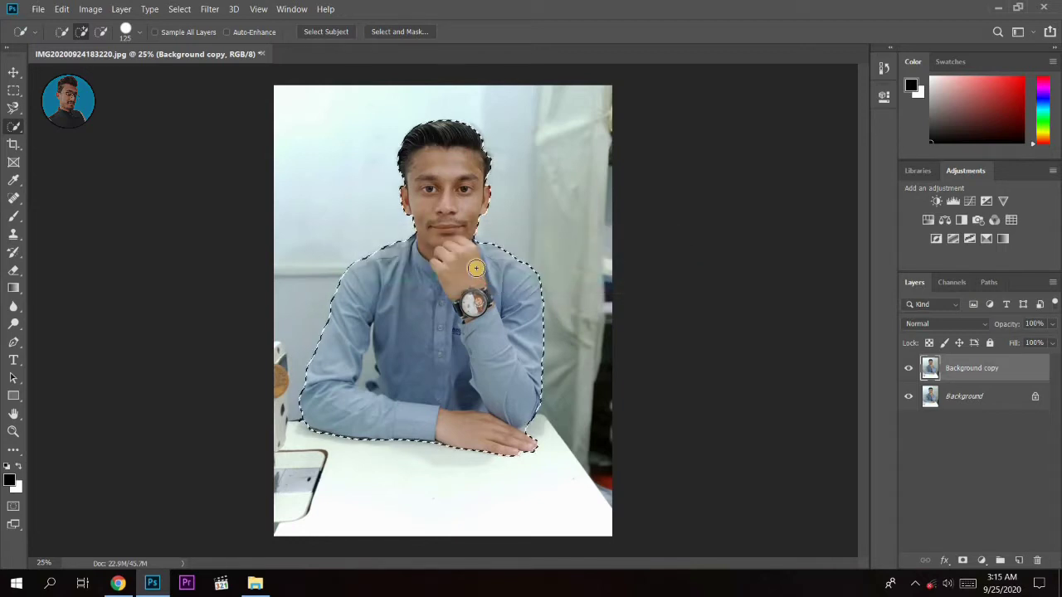
- Zoom in close on the lower edge of the man's shirt above the desk
scroll(457, 229, up, 3)
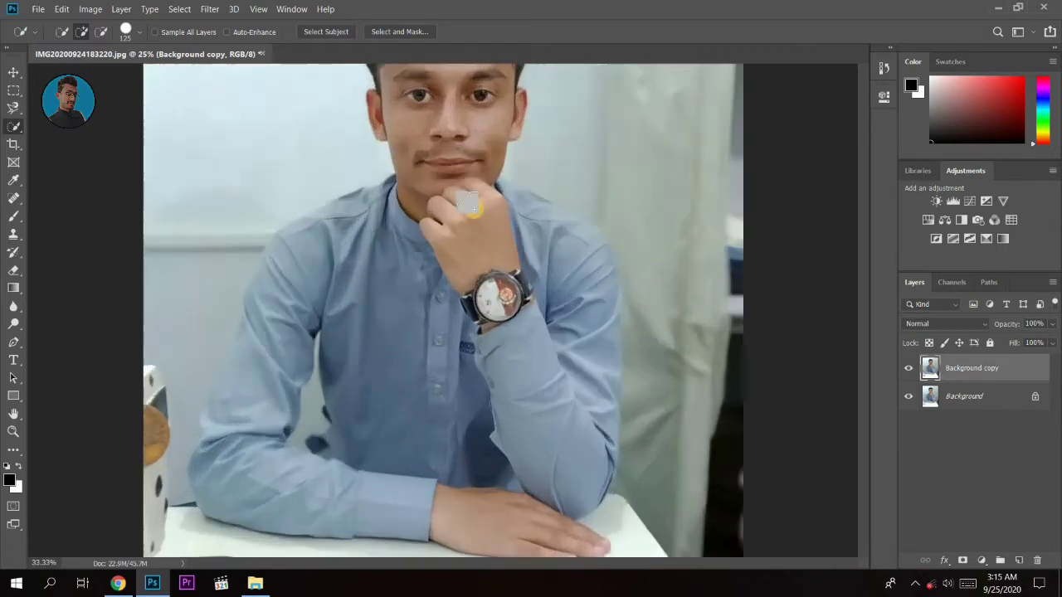
scroll(437, 308, up, 2)
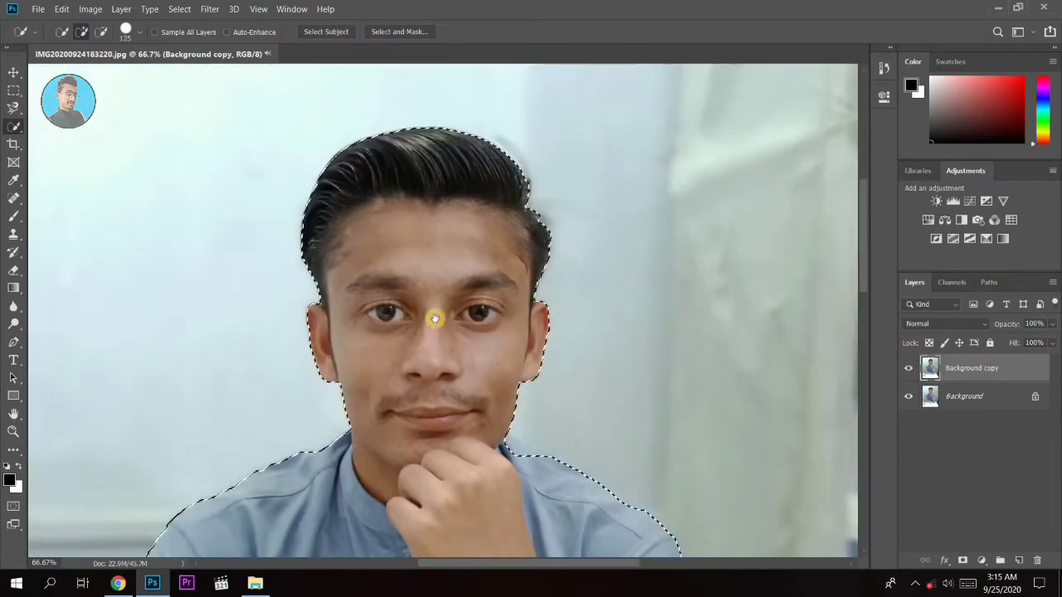
scroll(445, 291, down, 4)
scroll(451, 279, down, 1)
scroll(451, 348, down, 3)
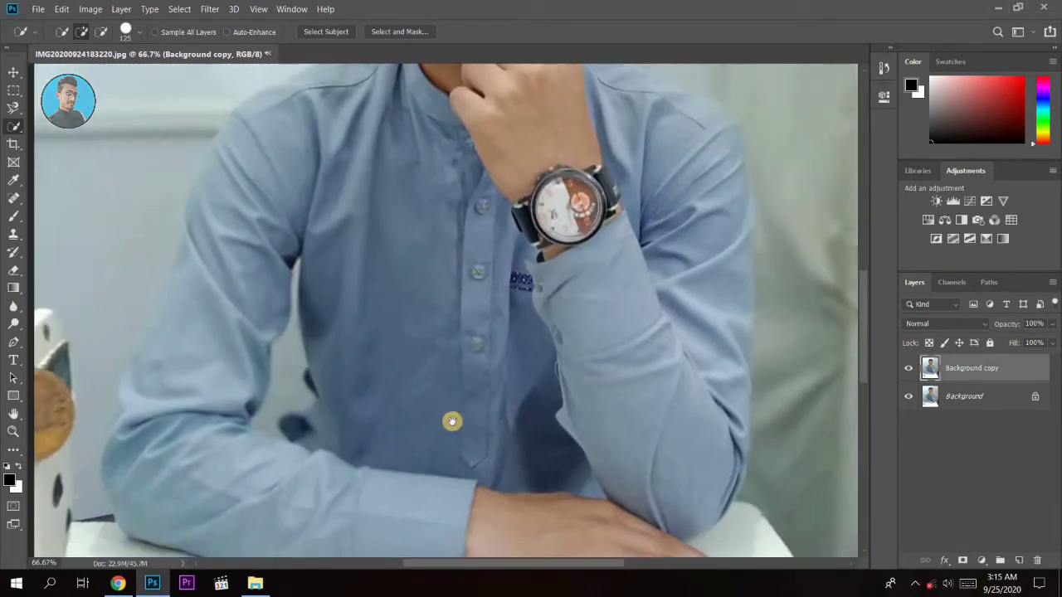
scroll(434, 382, down, 2)
scroll(452, 384, down, 2)
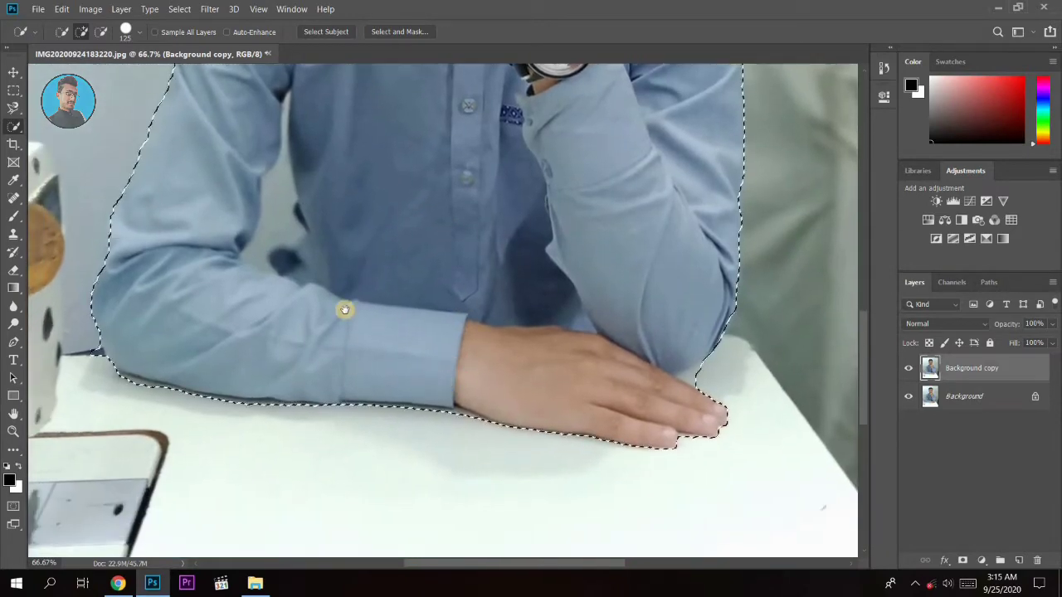
scroll(307, 348, left, 1)
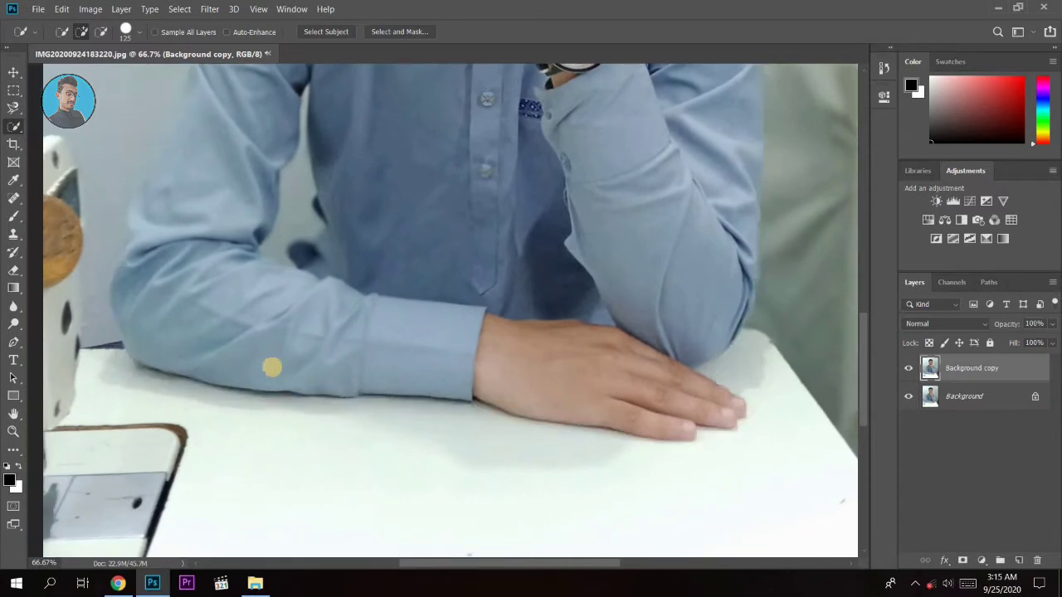
scroll(273, 368, up, 3)
drag(427, 304, 402, 363)
scroll(402, 363, left, 2)
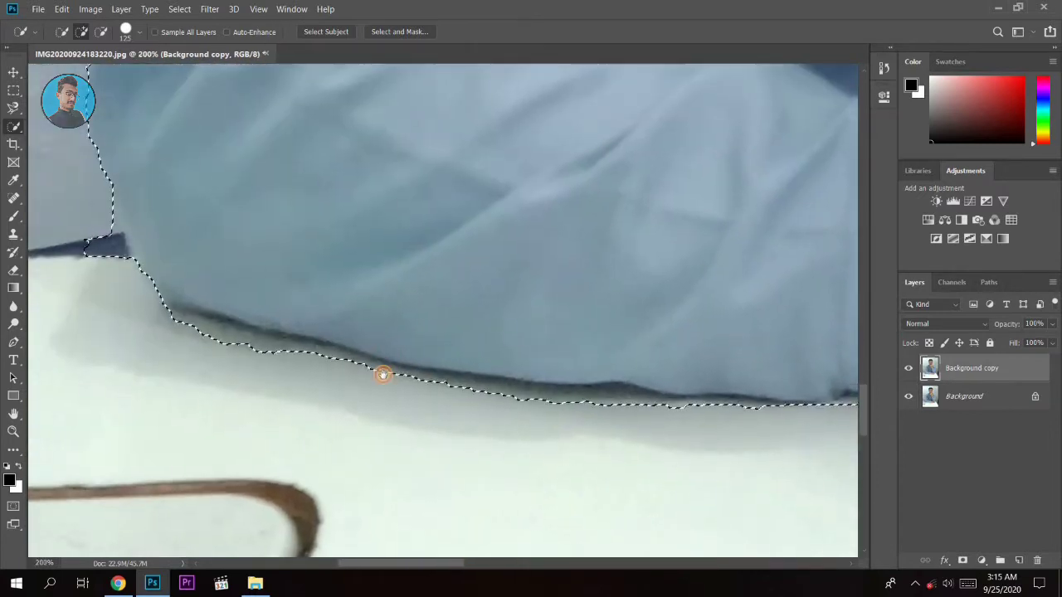
scroll(384, 401, up, 3)
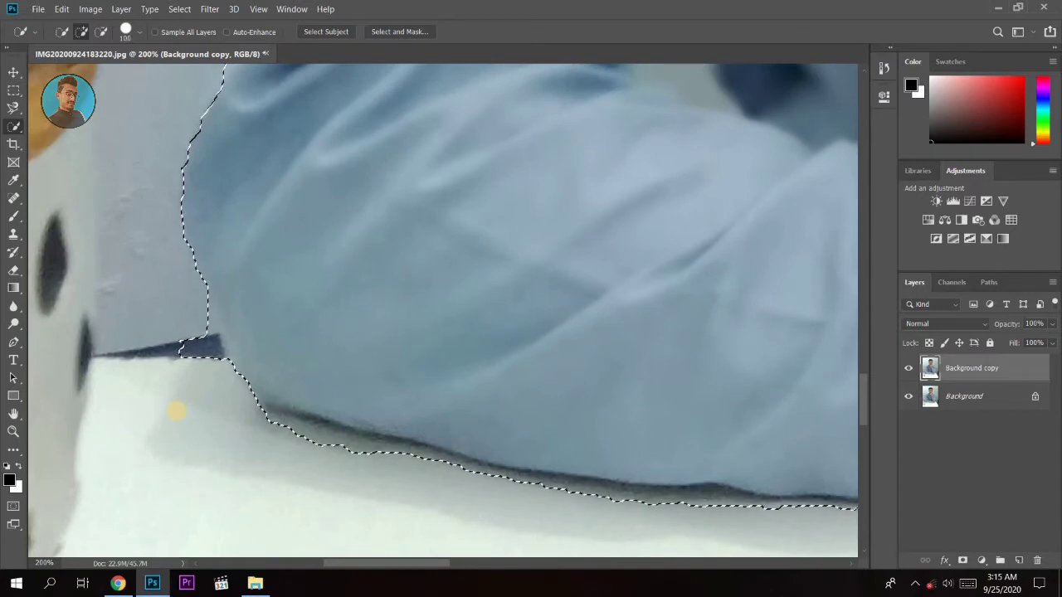
- With a smaller brush, subtract the bottom fold strip and trim along the shirt's lower edge
key(bracketleft)
key(bracketleft)
key(bracketleft)
click(172, 357)
click(95, 30)
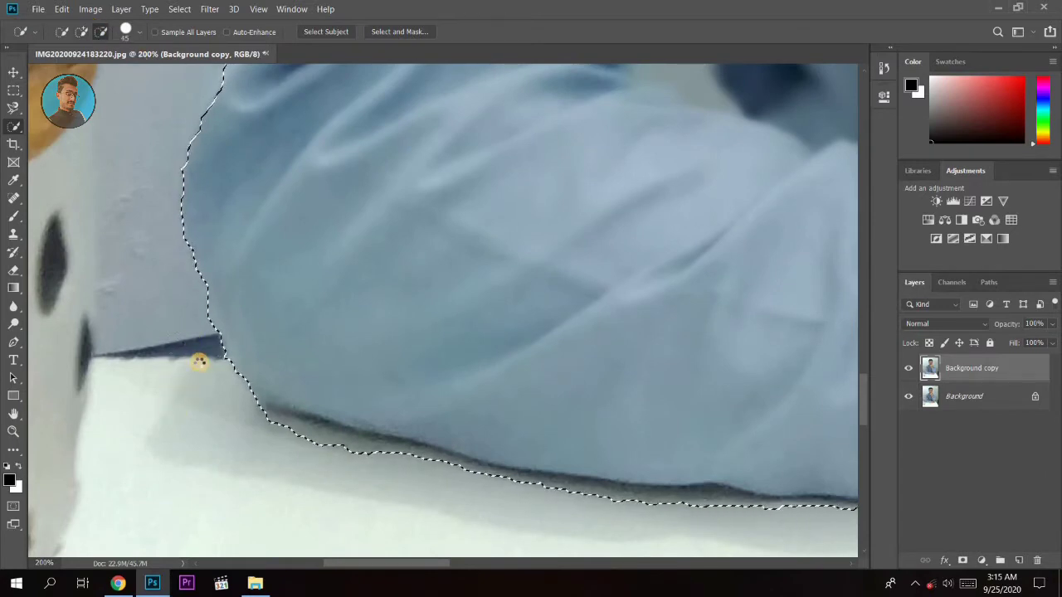
mouse_move(328, 479)
mouse_down()
mouse_move(284, 455)
mouse_move(376, 471)
mouse_up()
mouse_move(495, 509)
mouse_down()
mouse_move(293, 420)
mouse_move(493, 467)
mouse_up()
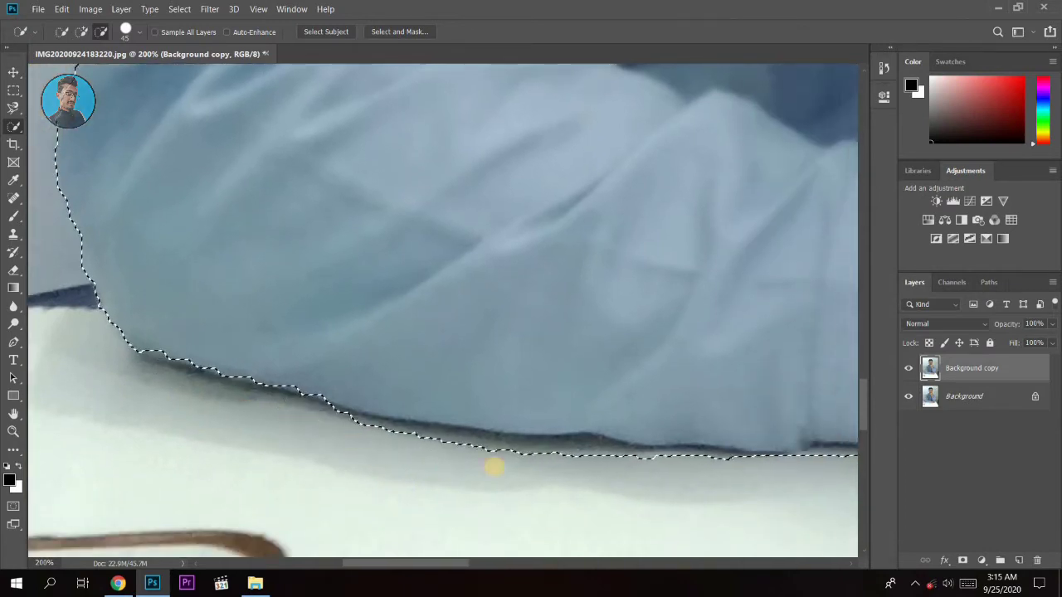
drag(356, 444, 592, 480)
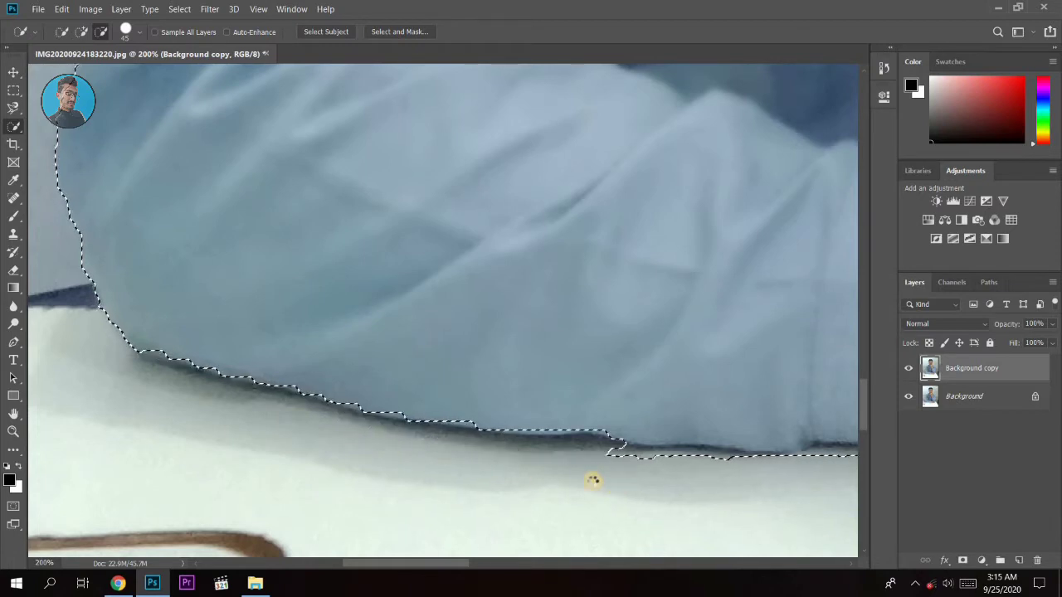
scroll(411, 469, right, 5)
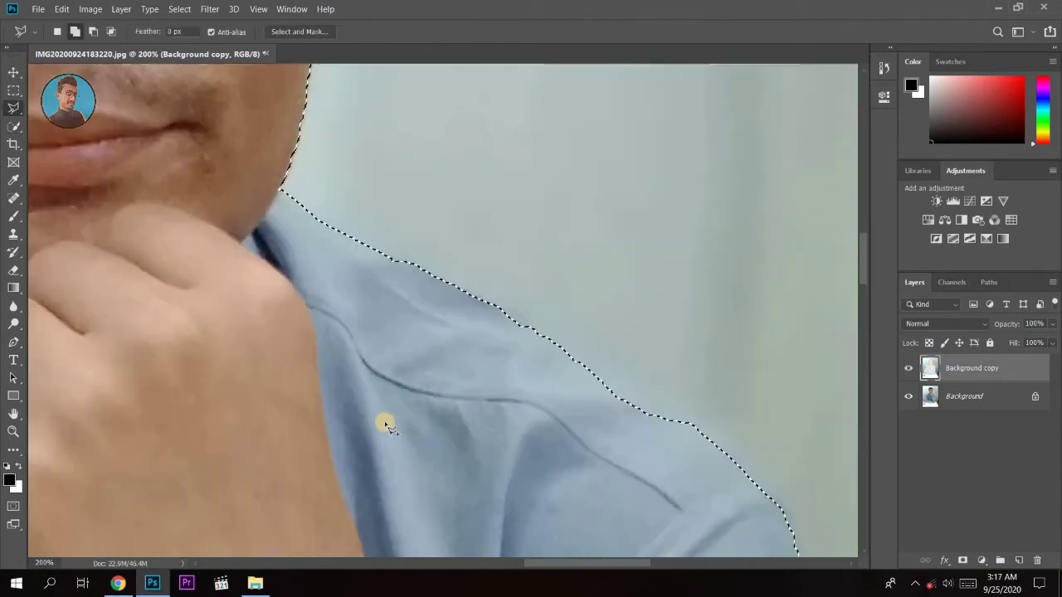
scroll(383, 426, down, 2)
scroll(391, 433, down, 2)
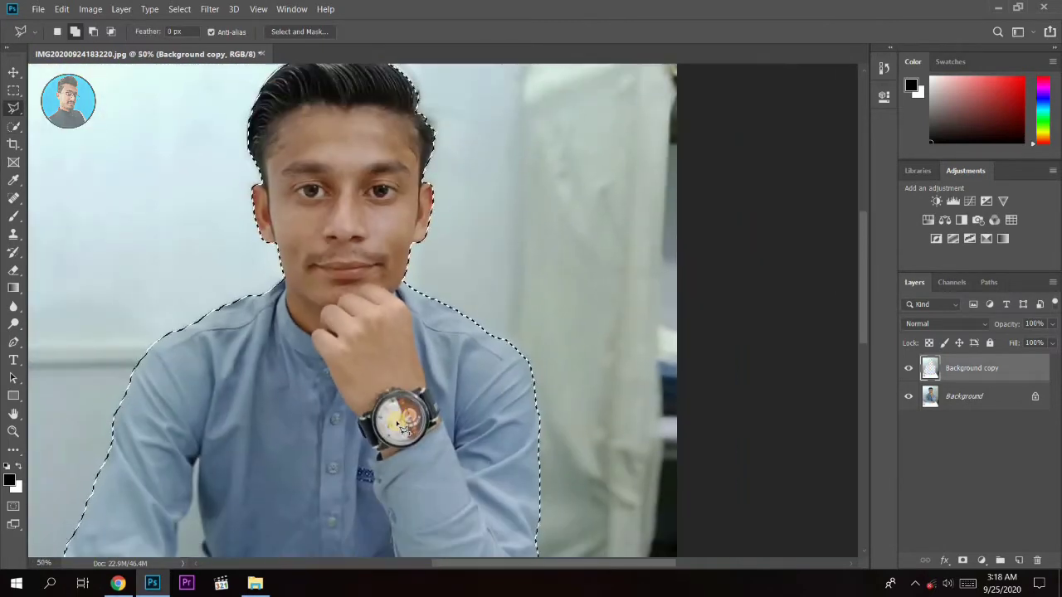
scroll(465, 425, up, 1)
scroll(506, 414, up, 1)
scroll(514, 413, right, 1)
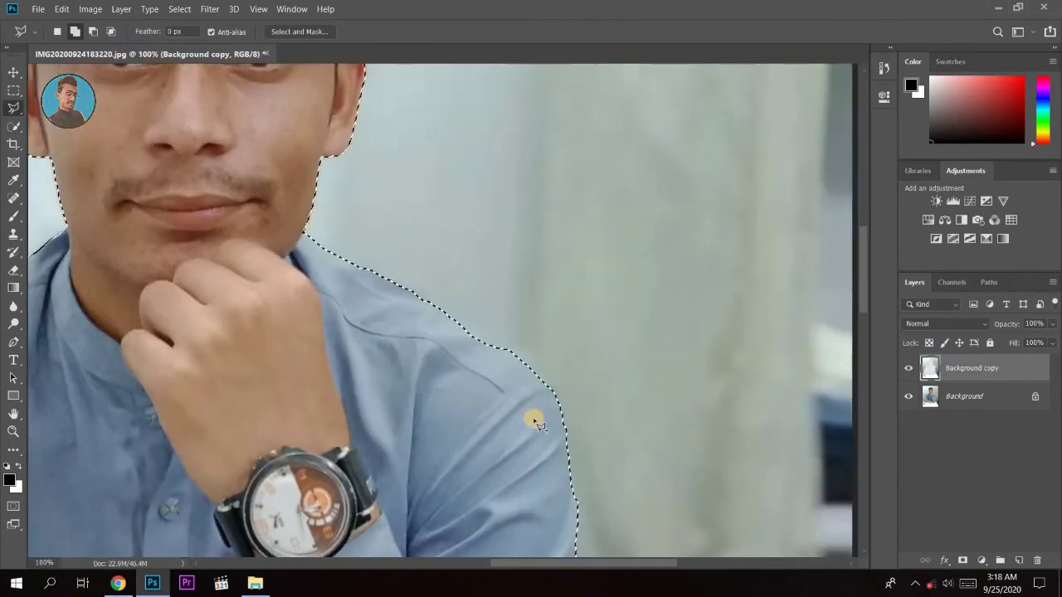
scroll(554, 423, down, 2)
scroll(542, 419, down, 1)
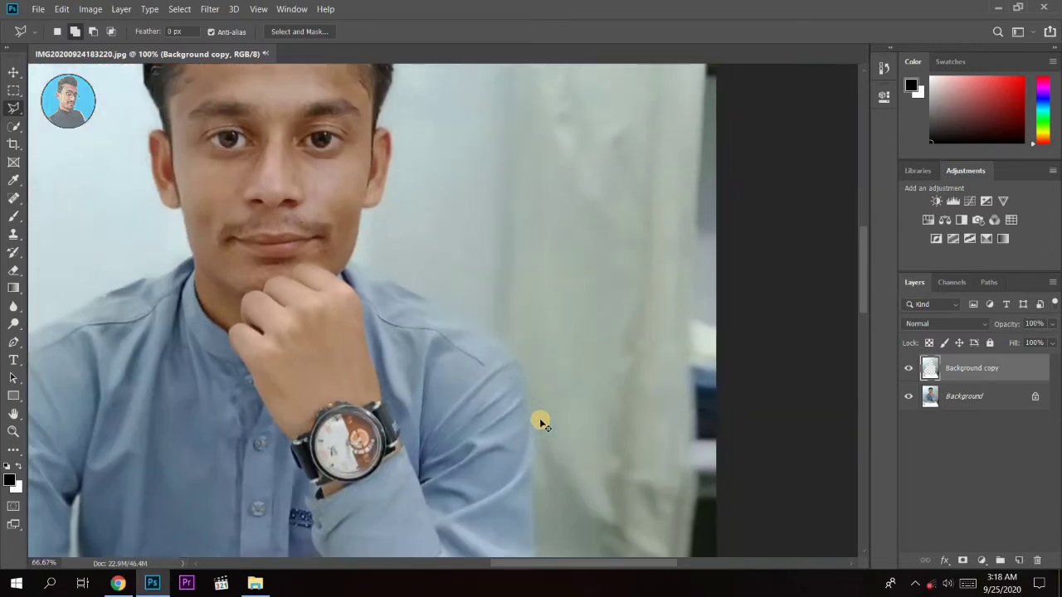
scroll(541, 425, down, 1)
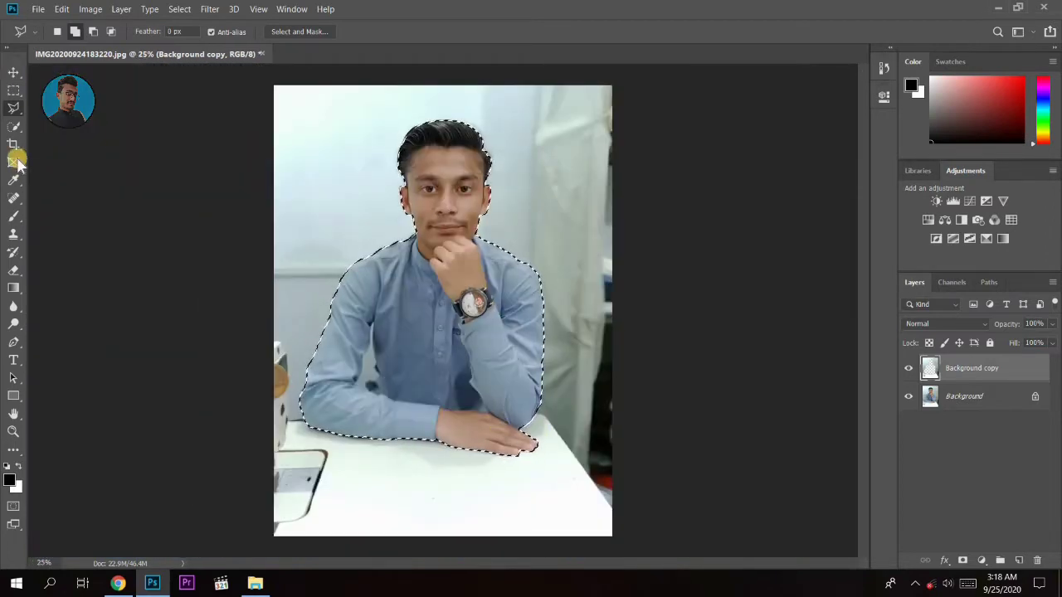
click(13, 126)
right_click(475, 229)
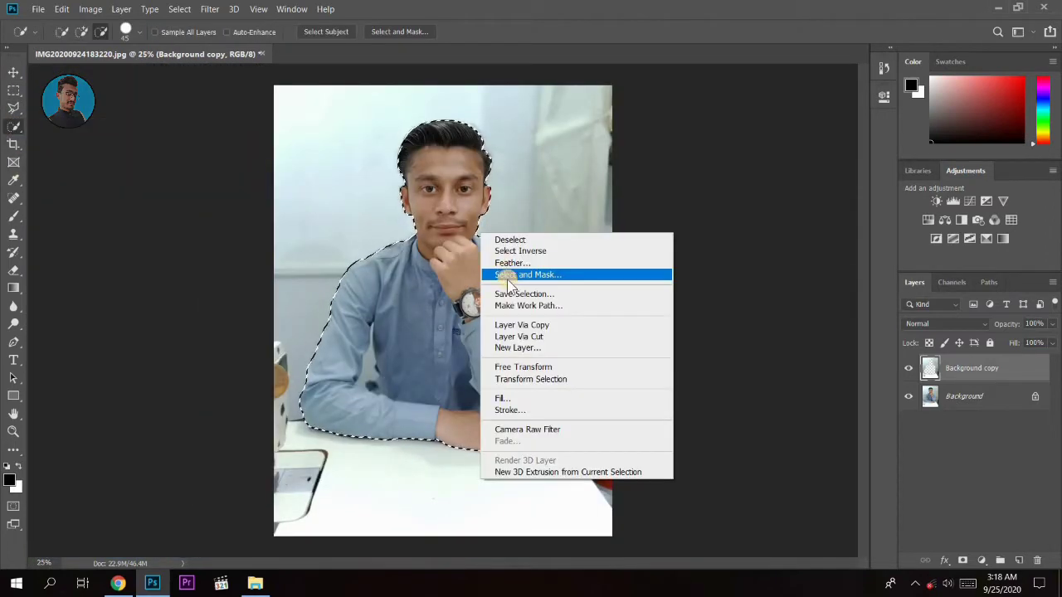
click(505, 275)
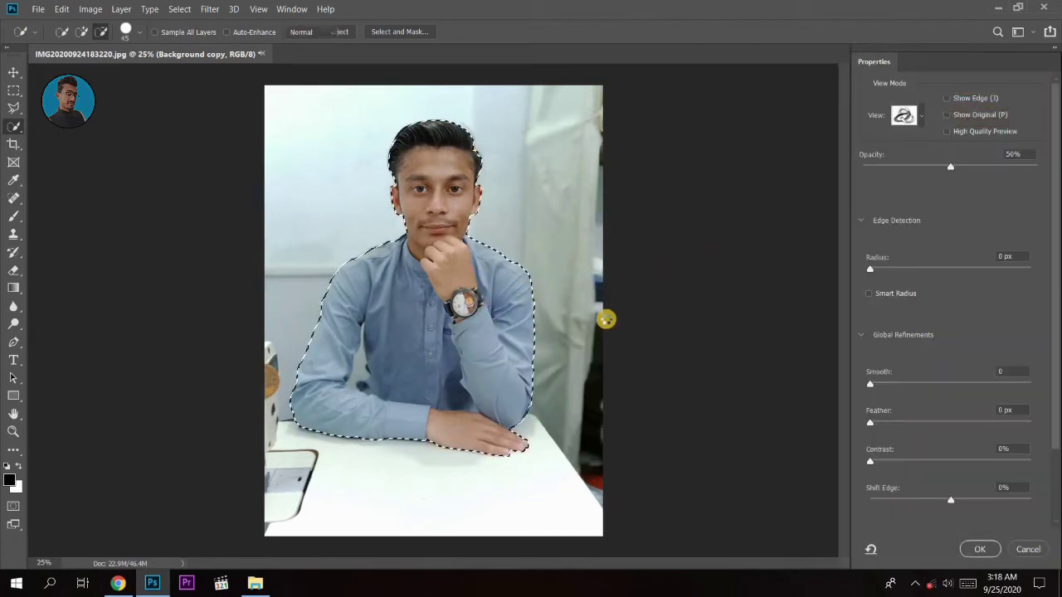
click(919, 123)
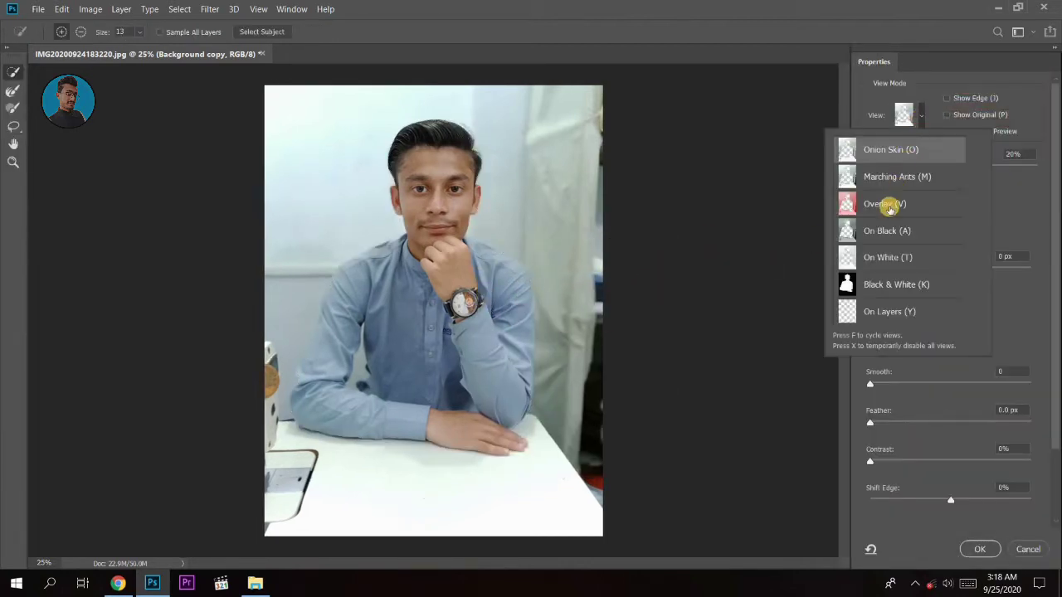
click(886, 205)
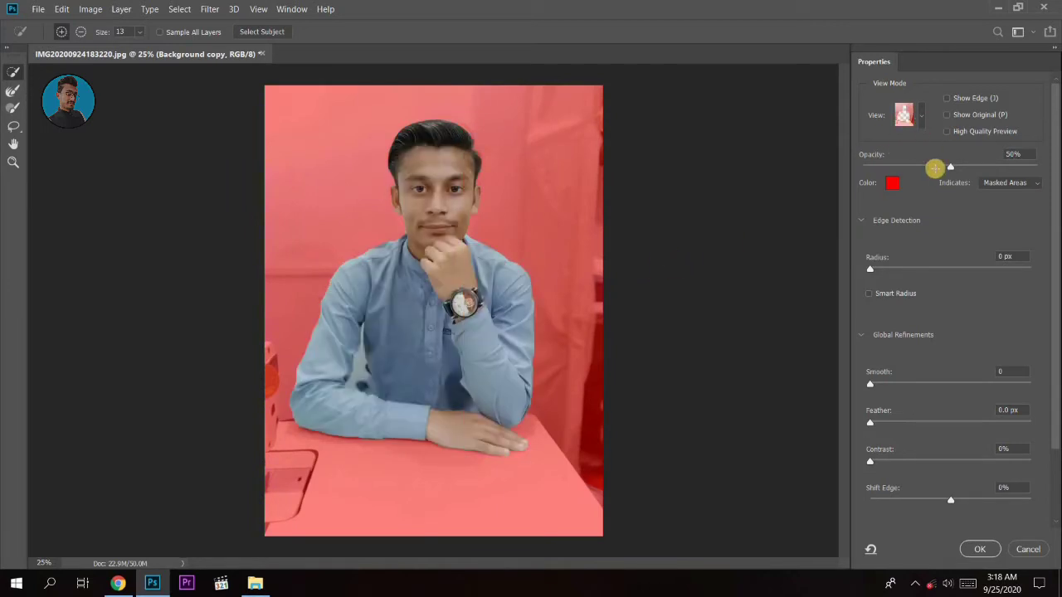
key(Return)
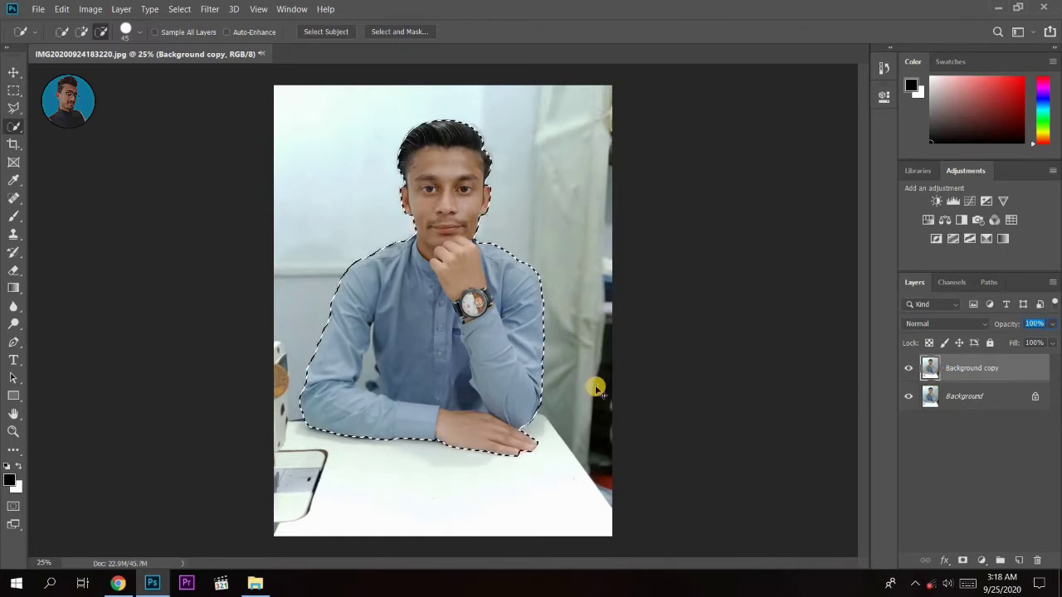
- Add the chin-to-shoulder gap to the man's selection, then zoom back out to the whole photo
key(ctrl+plus)
key(ctrl+plus)
key(ctrl+plus)
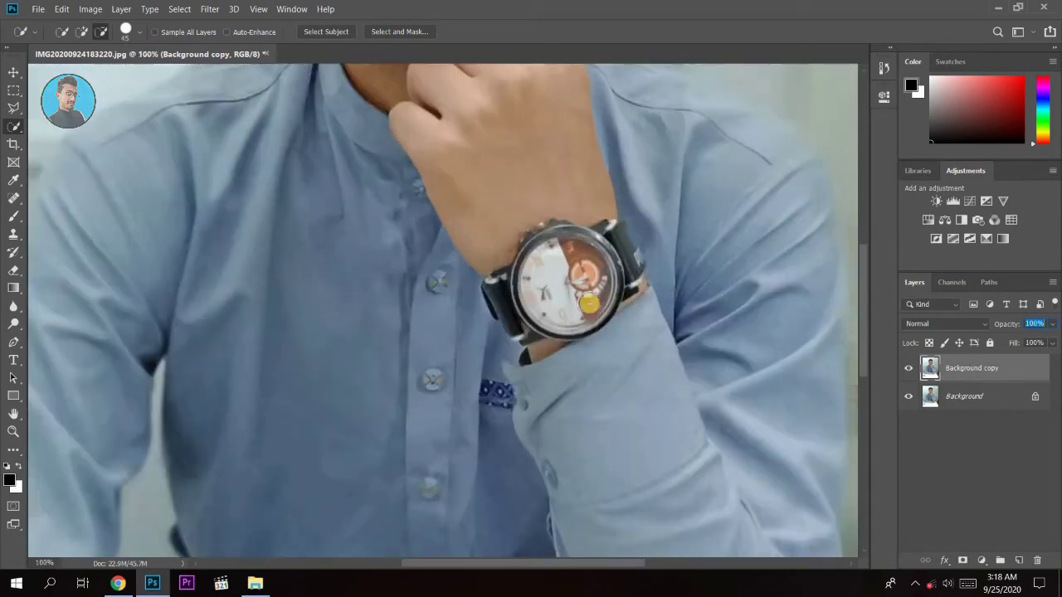
mouse_move(583, 186)
mouse_down()
mouse_move(557, 314)
mouse_move(524, 355)
mouse_up()
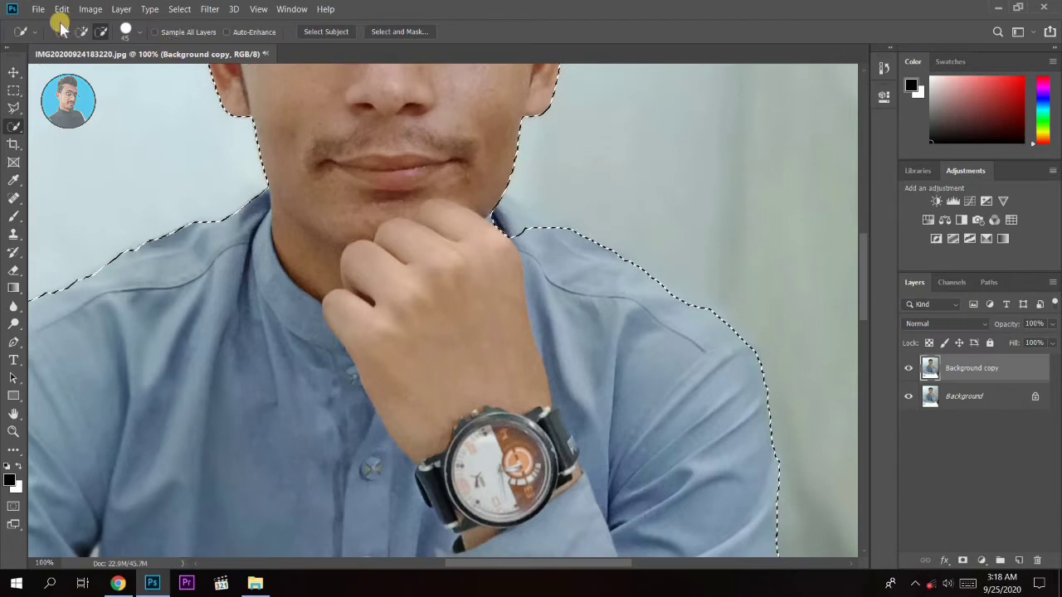
click(81, 31)
drag(496, 217, 506, 208)
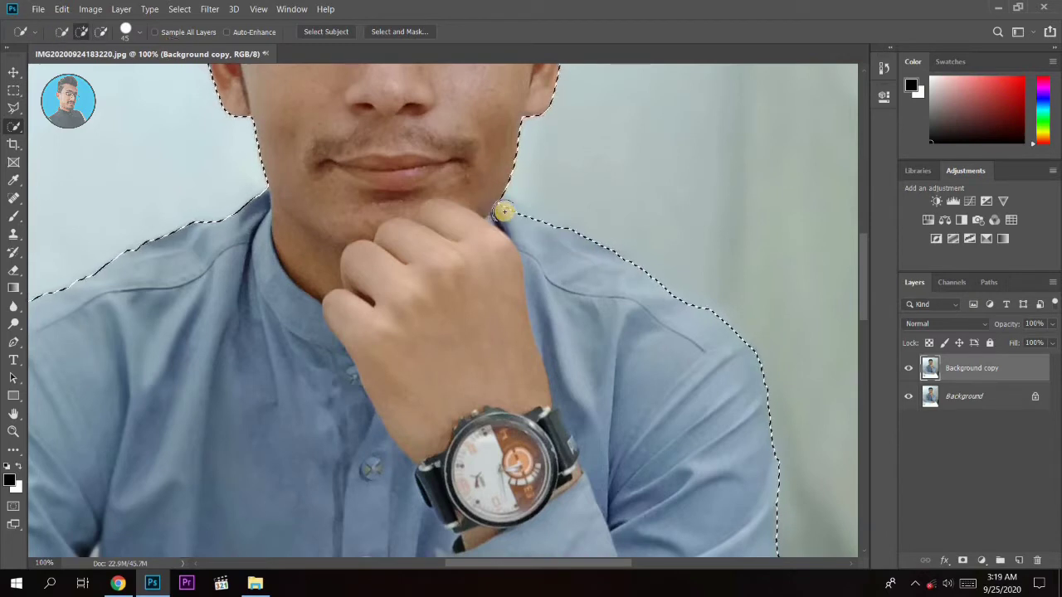
key(ctrl+minus)
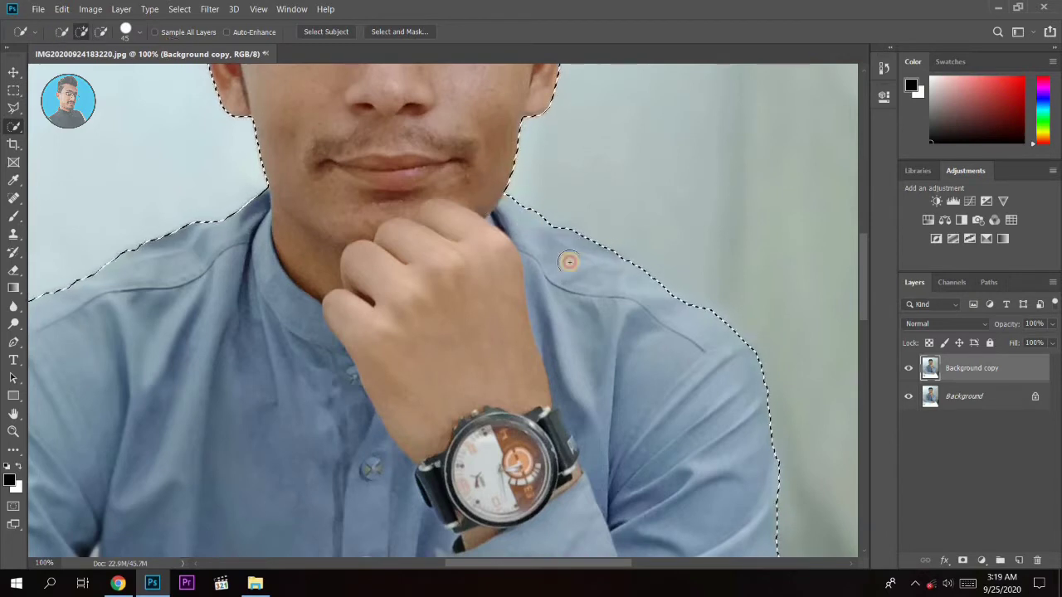
key(ctrl+minus)
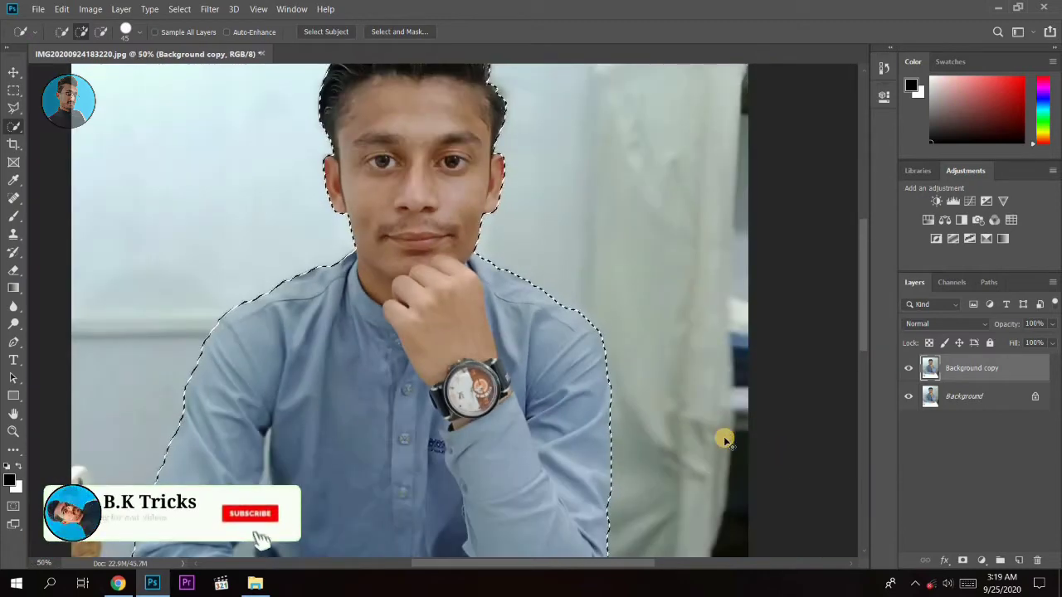
key(ctrl+minus)
key(ctrl+minus)
right_click(438, 287)
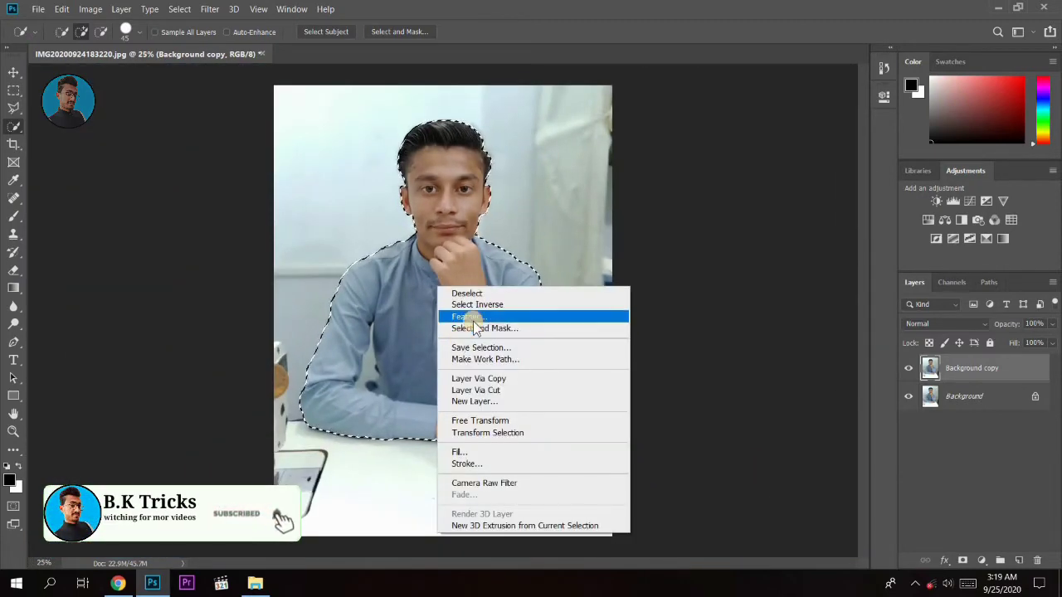
- Feather the man's selection by 2 pixels
click(466, 316)
text(2)
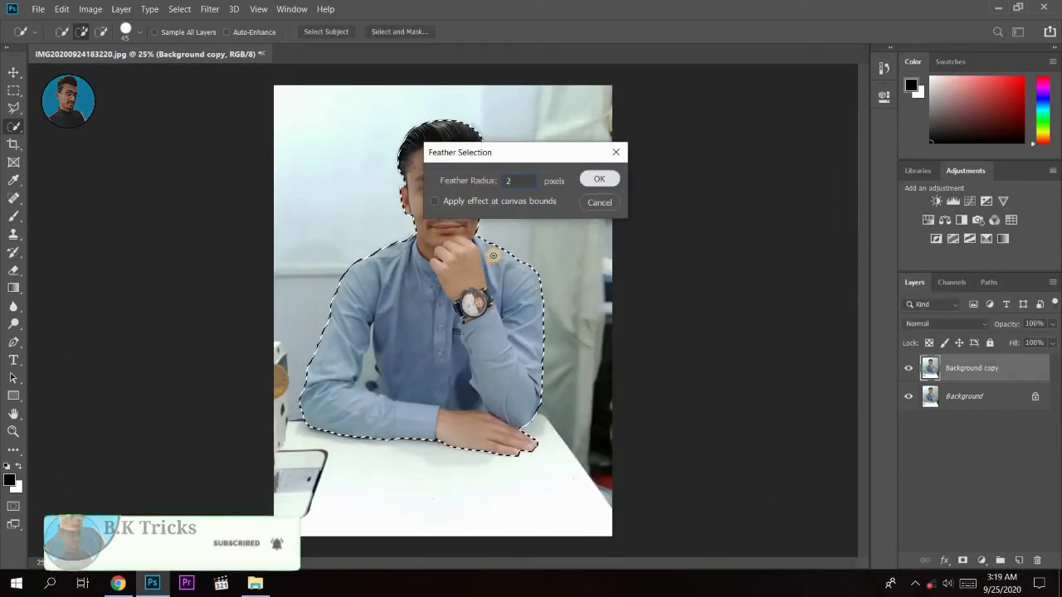
click(599, 179)
- Open Select and Mask with Overlay view and inspect the chin and hand edges
right_click(465, 259)
click(477, 306)
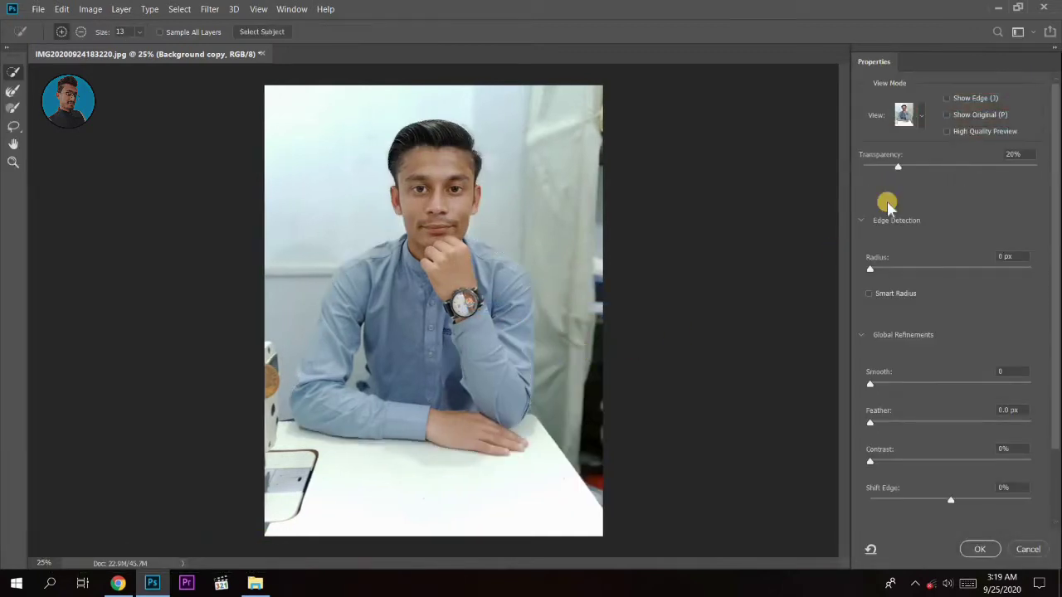
click(922, 118)
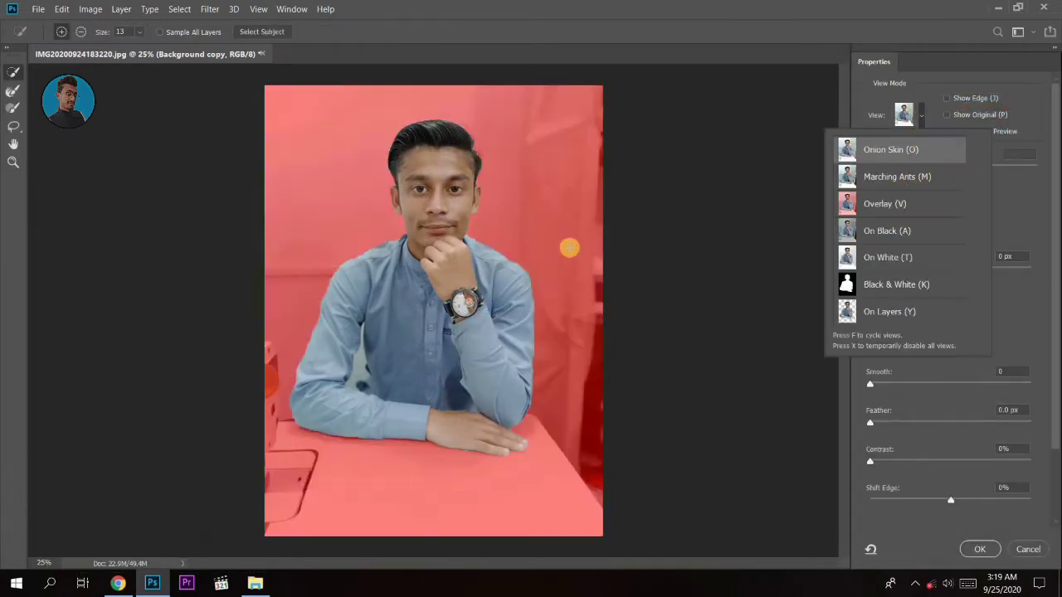
click(11, 91)
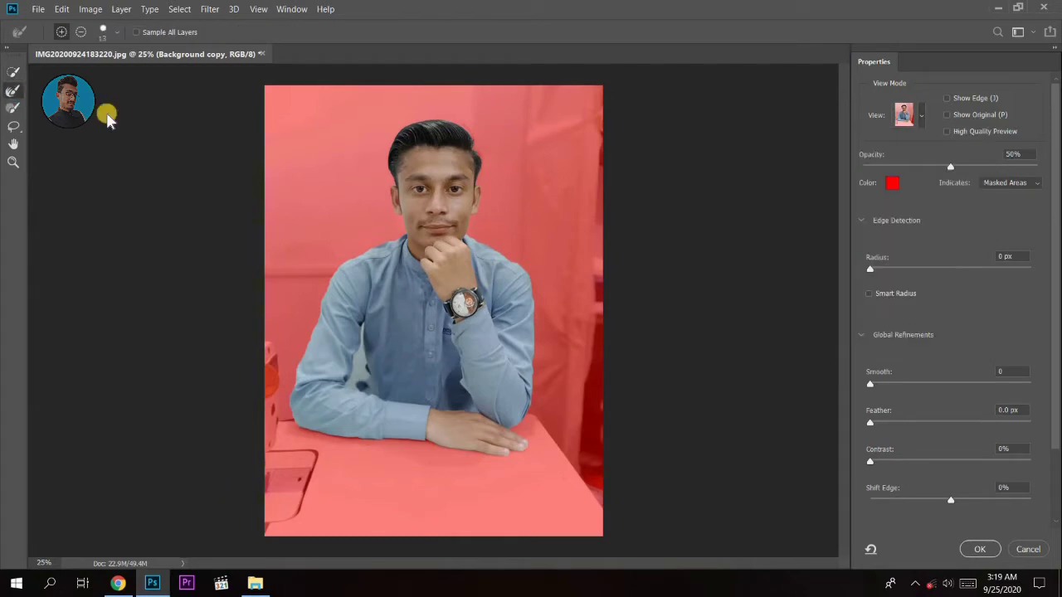
key(ctrl+plus)
key(ctrl+plus)
key(ctrl+plus)
drag(481, 125, 498, 344)
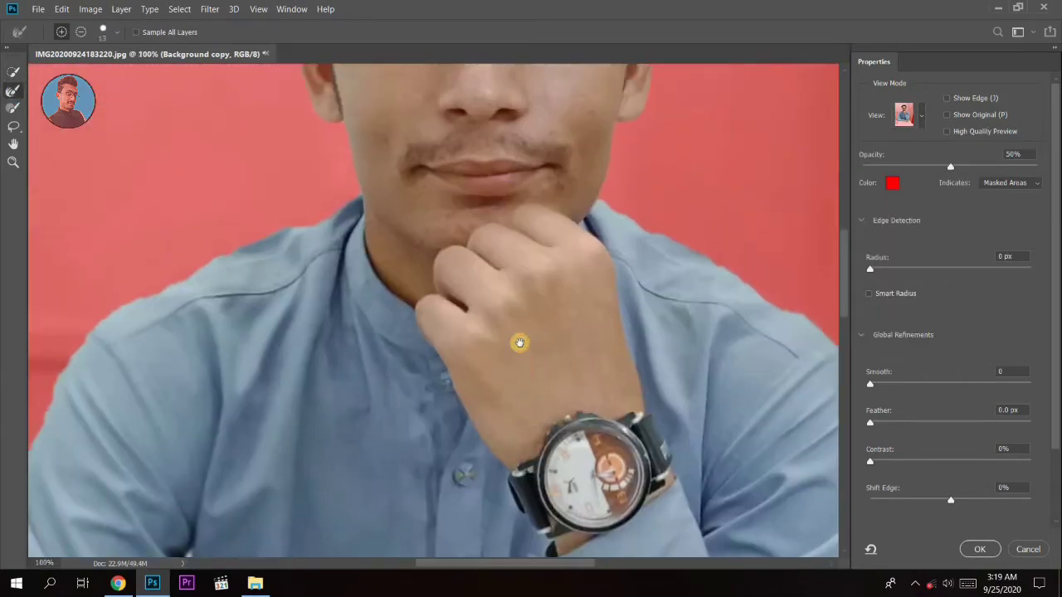
scroll(498, 344, up, 5)
scroll(497, 344, up, 4)
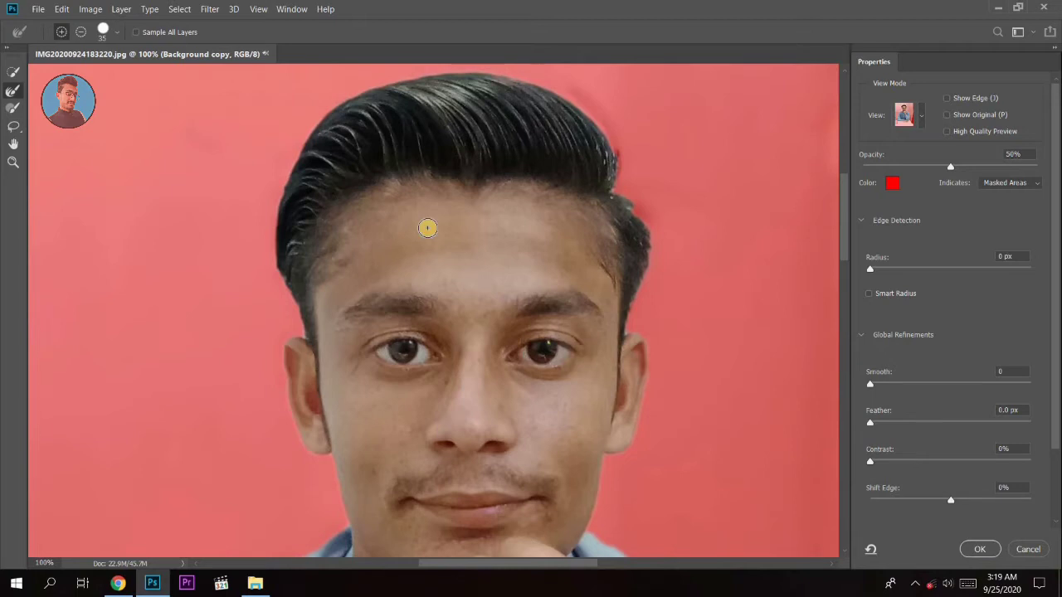
scroll(427, 227, down, 1)
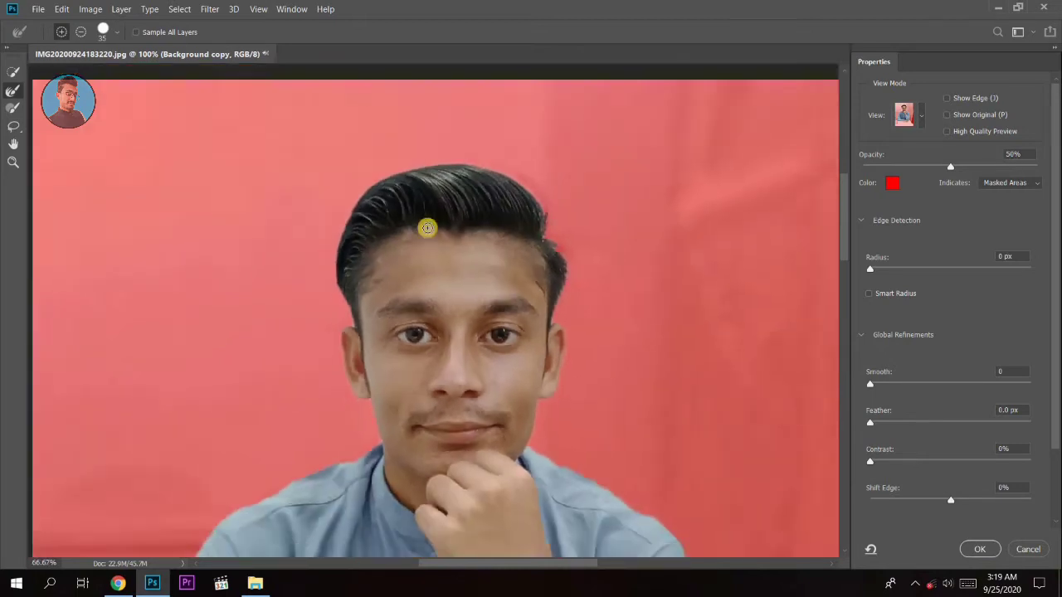
scroll(427, 228, down, 1)
scroll(419, 255, down, 2)
scroll(443, 194, down, 1)
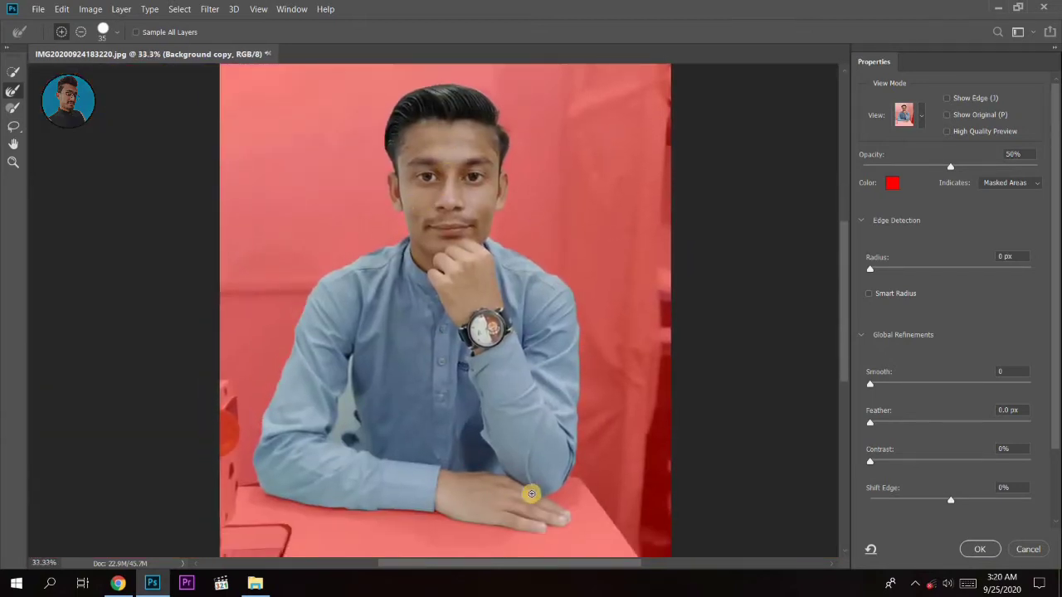
- Accept Select and Mask, then feather the man's selection by 2 pixels
click(987, 550)
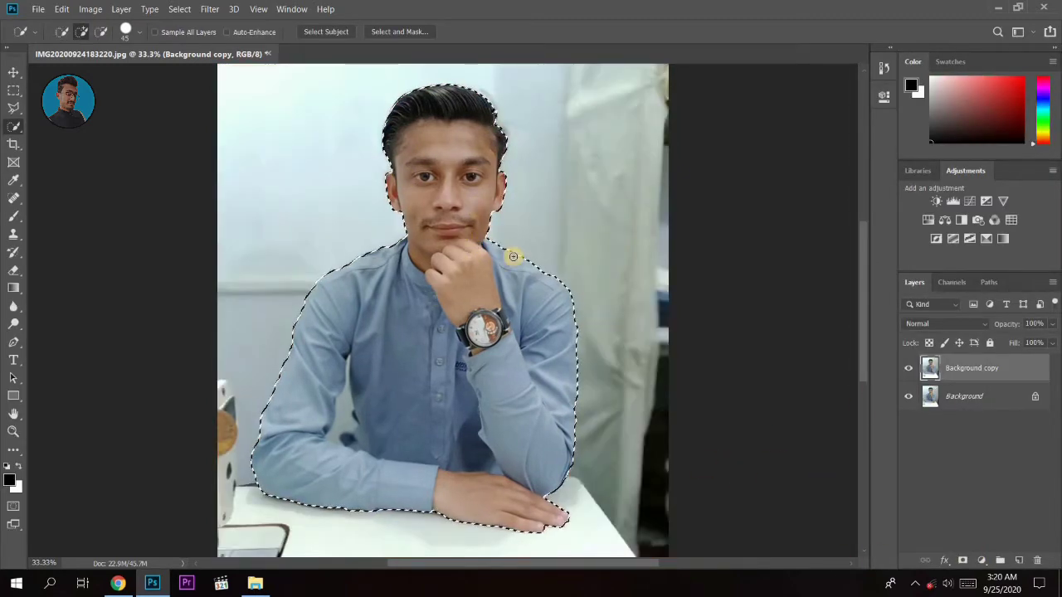
right_click(441, 263)
click(469, 291)
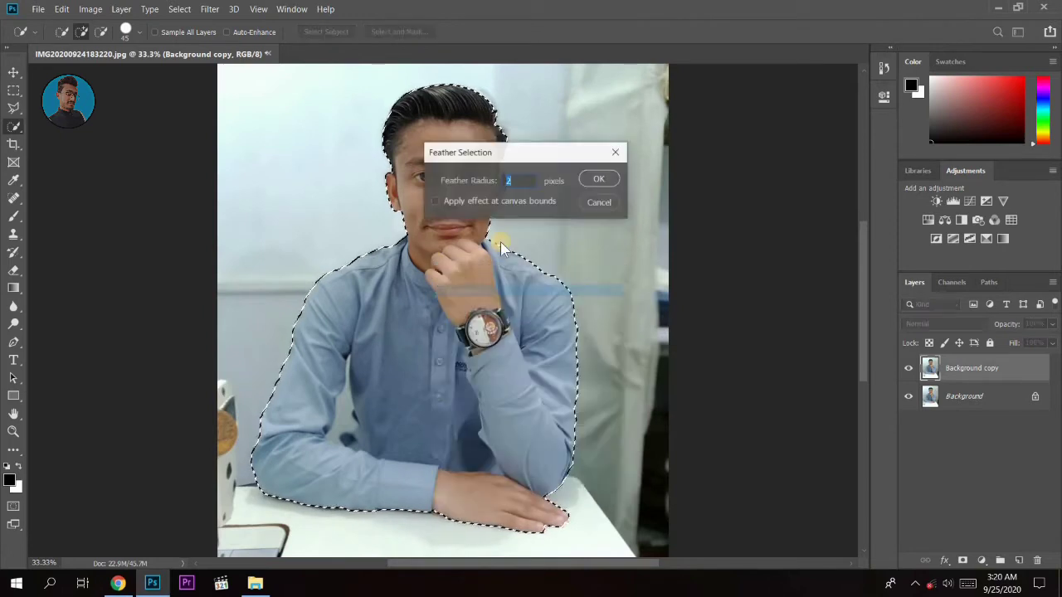
click(598, 178)
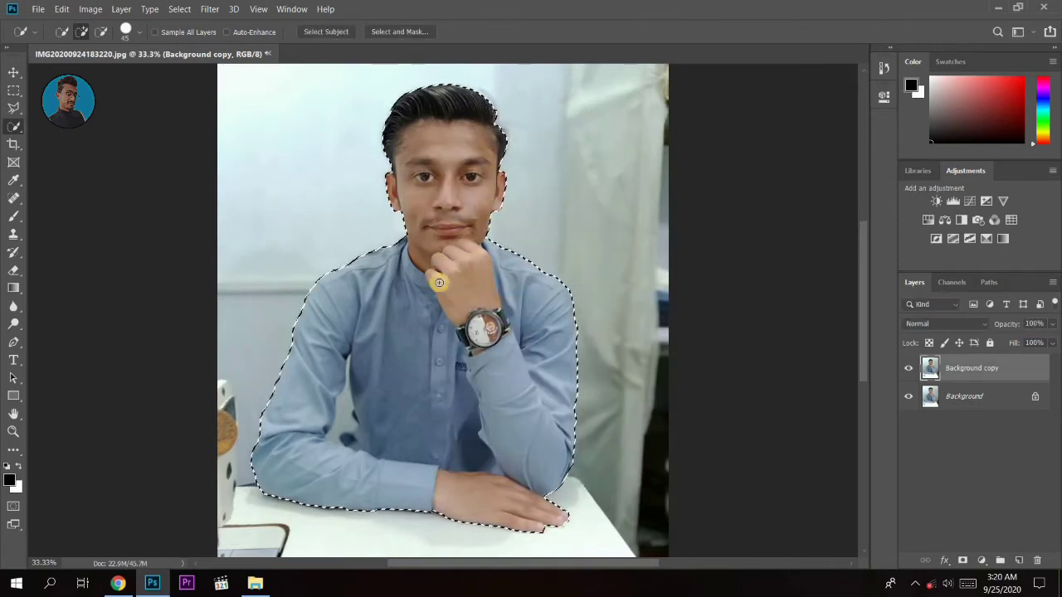
- Copy the selected man onto a new layer and hide the Background copy
click(14, 73)
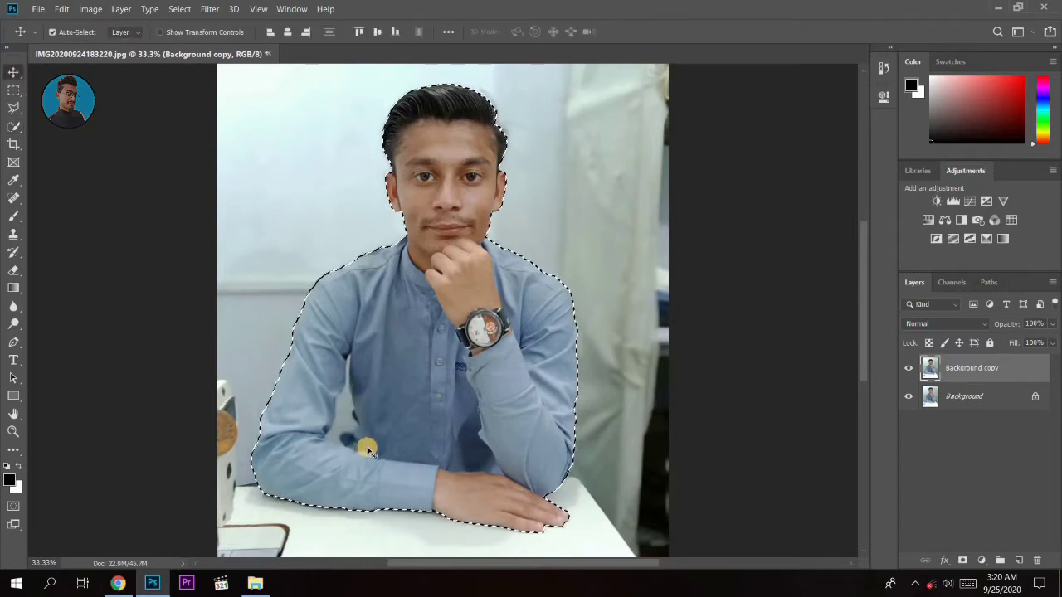
key(ctrl+j)
click(909, 397)
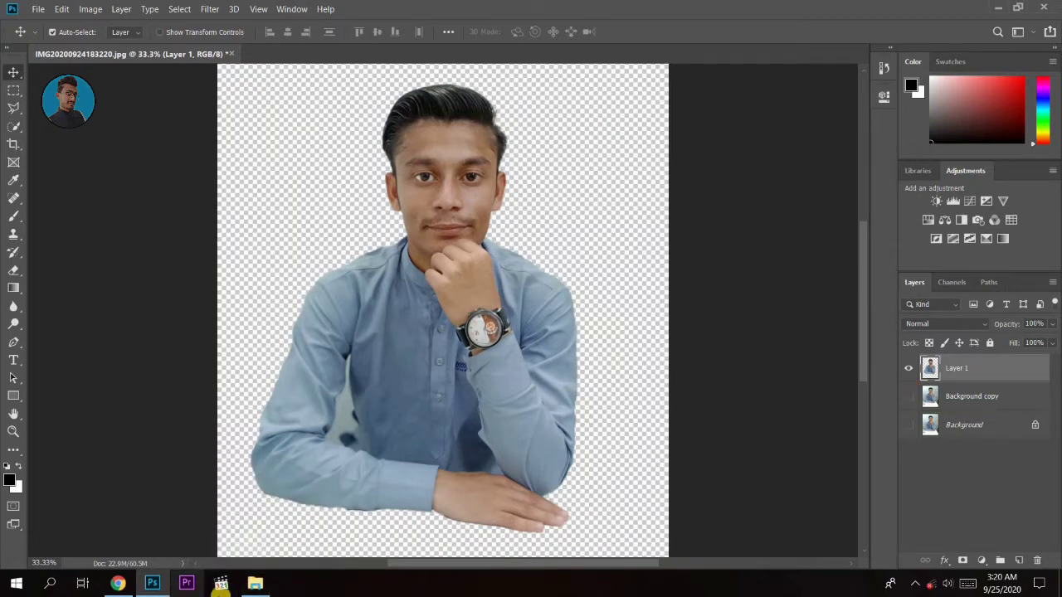
- Open the SK EDITZ laptop-and-mug desk photo and drag the cut-out man into it
click(255, 583)
mouse_move(518, 203)
mouse_down()
mouse_move(311, 63)
mouse_move(315, 53)
mouse_up()
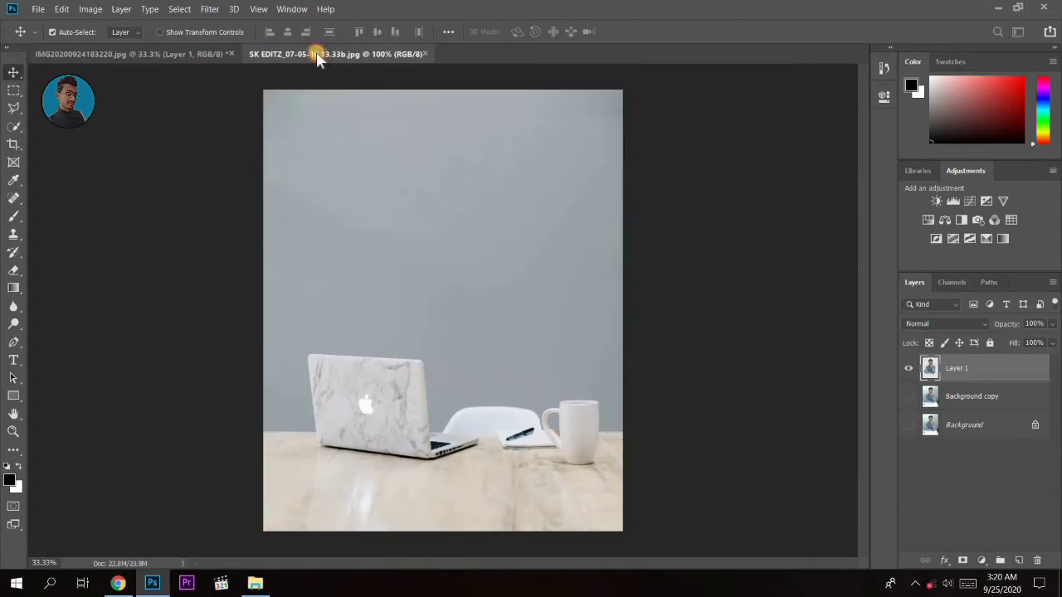
click(162, 54)
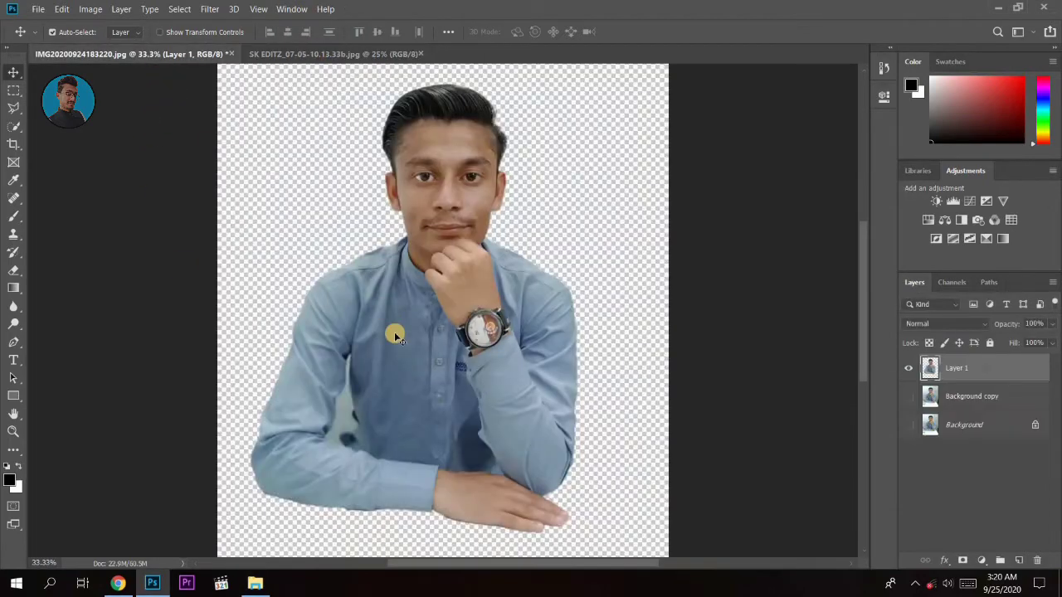
drag(342, 136, 423, 341)
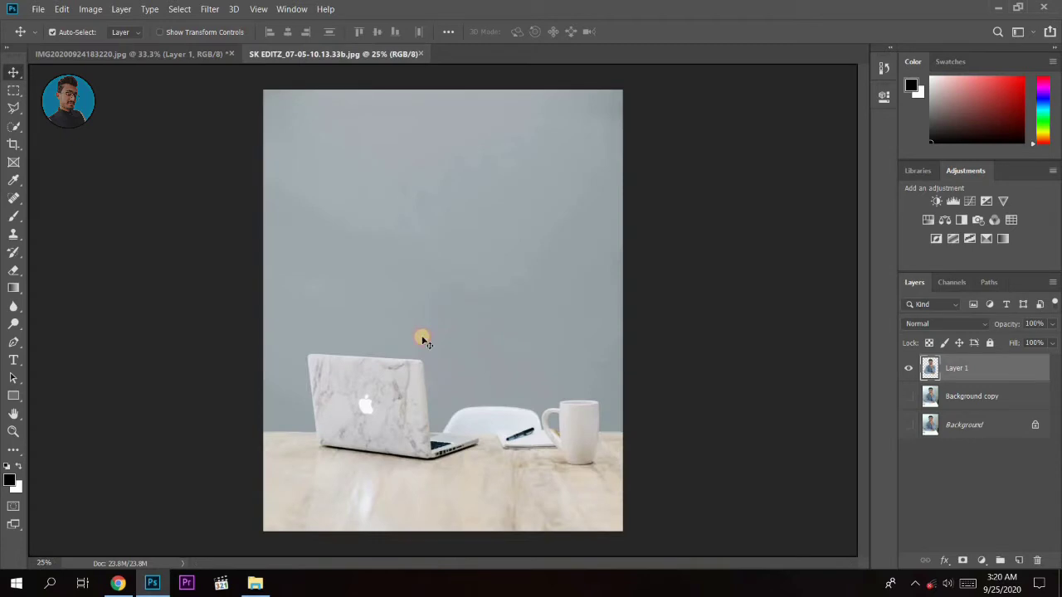
click(178, 54)
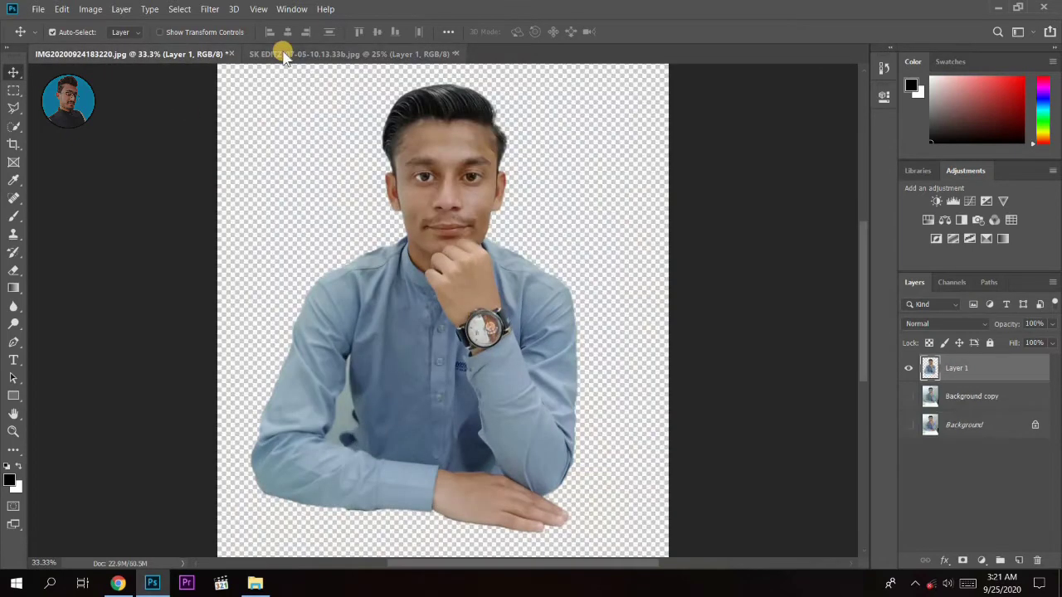
click(279, 51)
drag(462, 317, 487, 311)
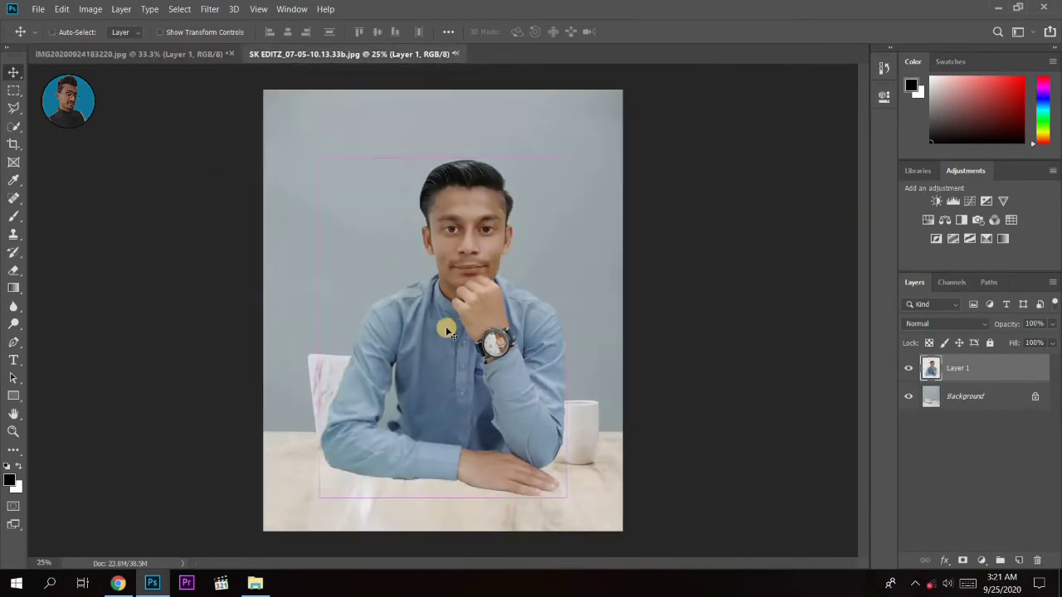
- Scale Layer 1 to about 67% with arms on the desk, then restore 100% opacity
key(ctrl+t)
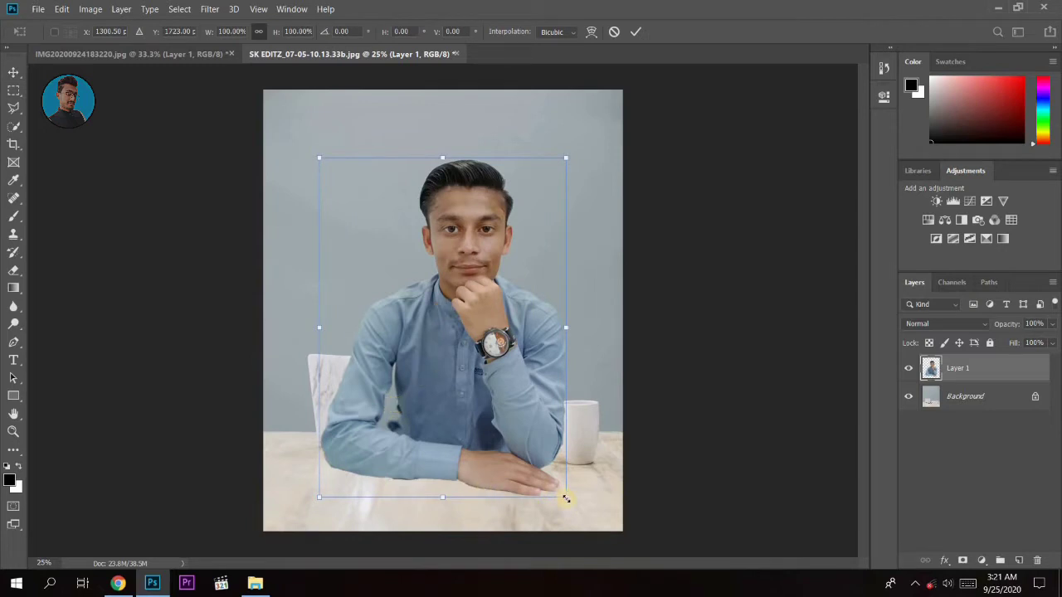
drag(565, 497, 540, 405)
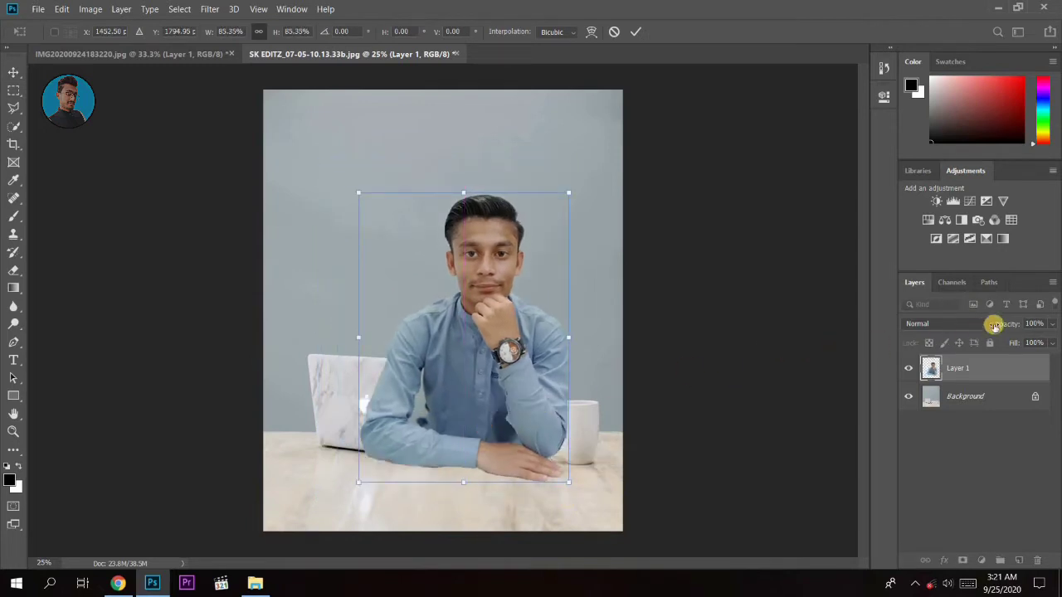
drag(1010, 323, 990, 322)
drag(471, 406, 471, 382)
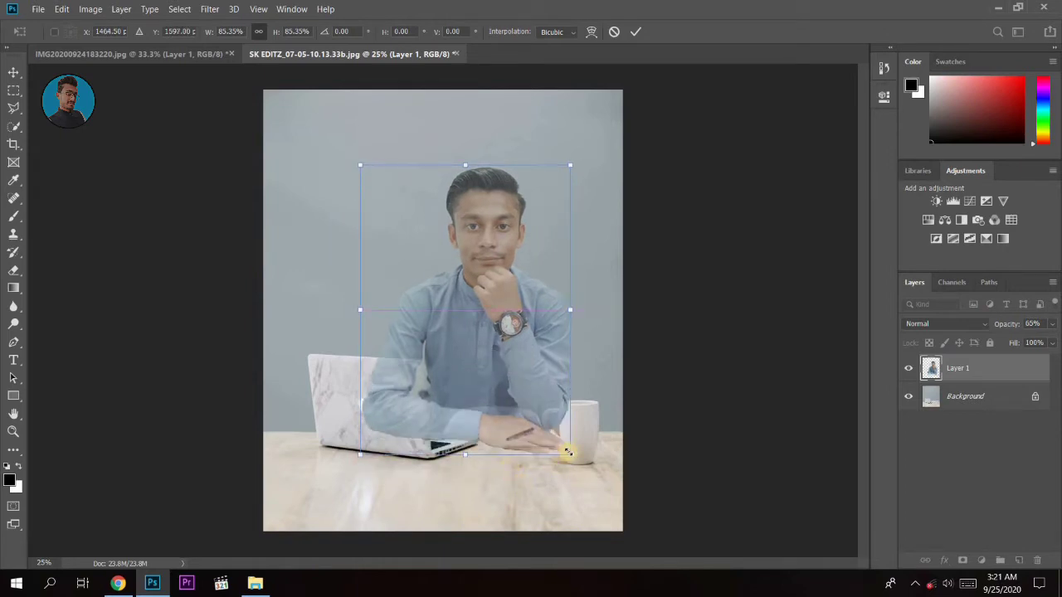
drag(569, 452, 521, 417)
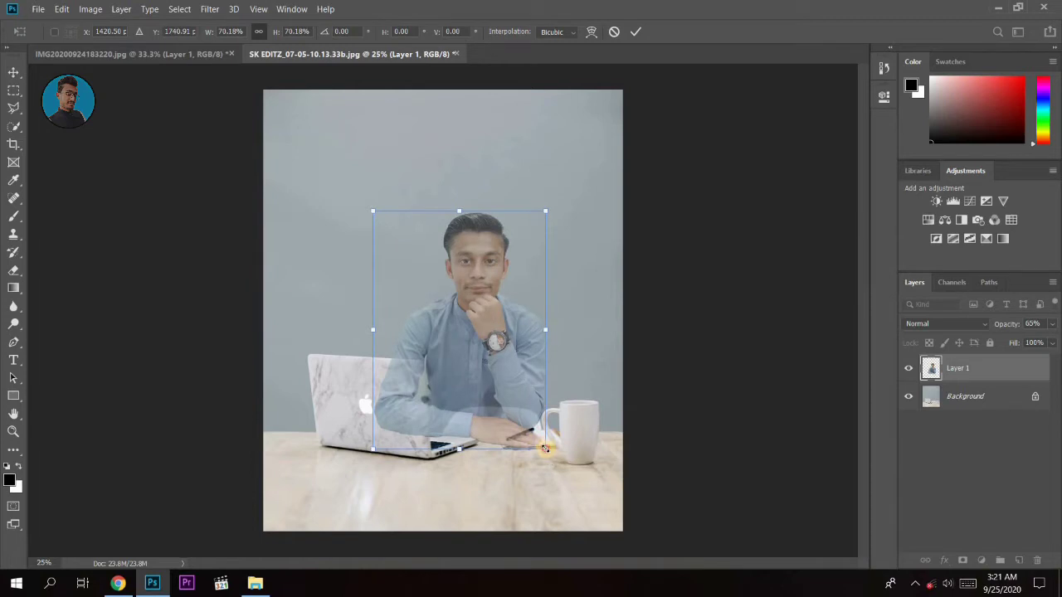
mouse_move(545, 448)
mouse_down()
mouse_move(523, 427)
mouse_move(523, 443)
mouse_move(556, 472)
mouse_up()
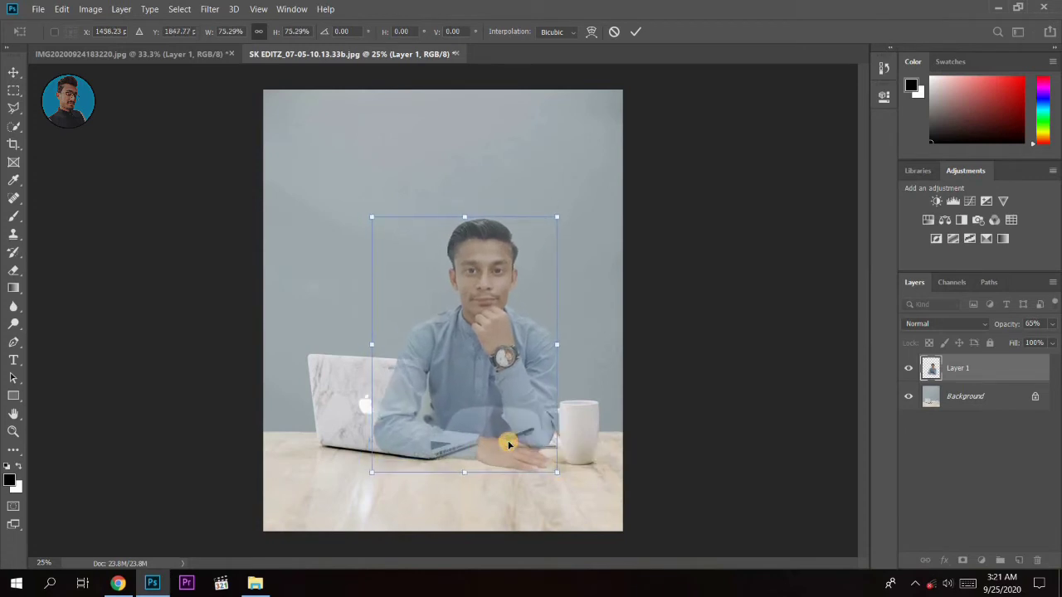
drag(510, 441, 512, 428)
mouse_move(549, 461)
mouse_down()
mouse_move(533, 431)
mouse_move(525, 437)
mouse_move(534, 443)
mouse_up()
click(636, 31)
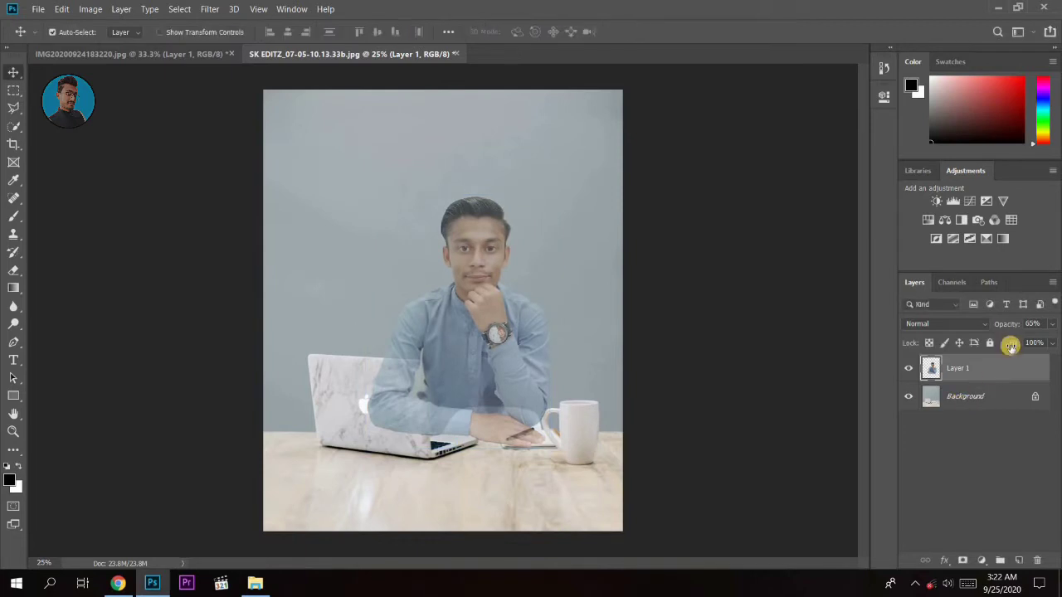
key(Return)
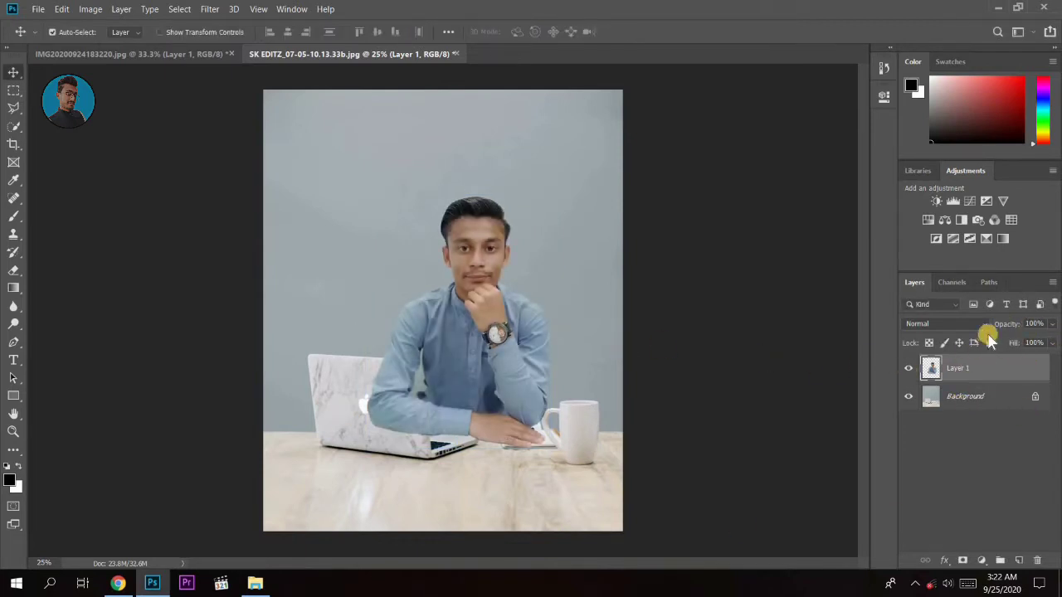
- Fade the man's layer and zoom in on the marble laptop
mouse_move(998, 325)
mouse_down()
mouse_move(994, 349)
mouse_move(1010, 328)
mouse_up()
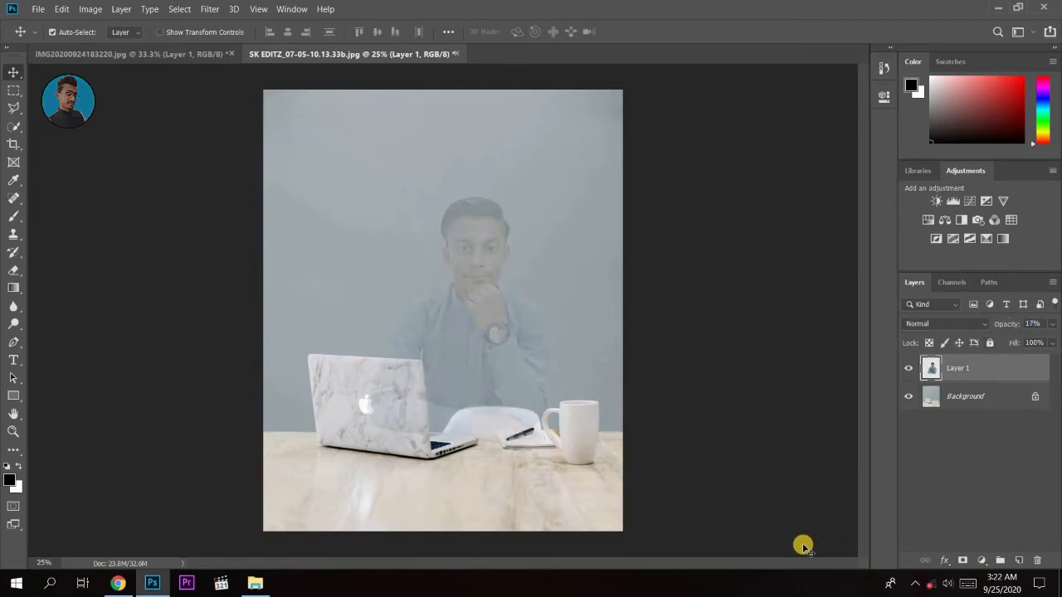
key(ctrl+plus)
key(ctrl+plus)
key(ctrl+plus)
drag(524, 455, 521, 357)
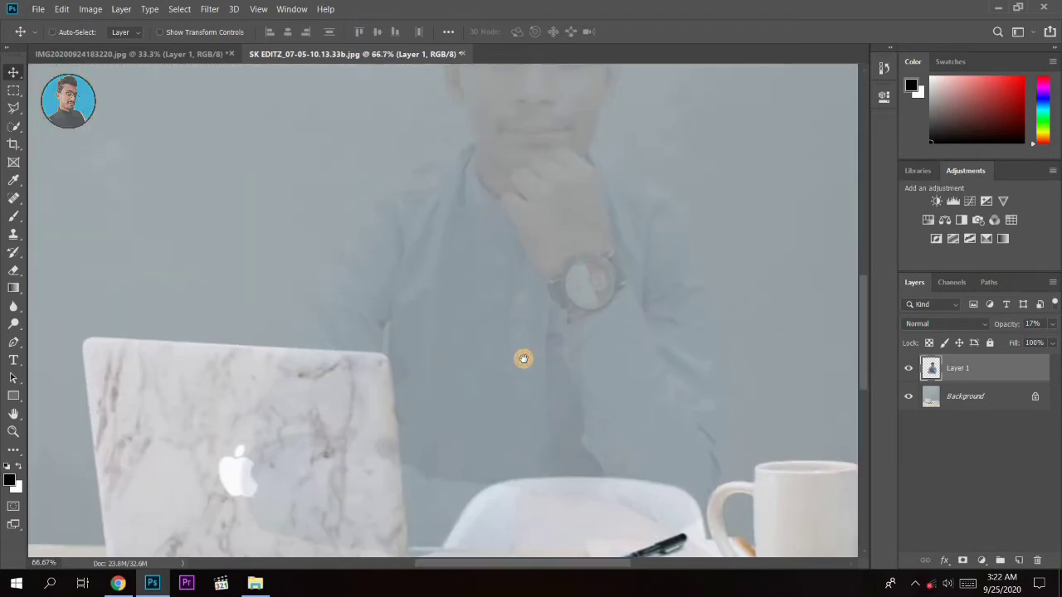
key(ctrl+plus)
drag(498, 438, 526, 303)
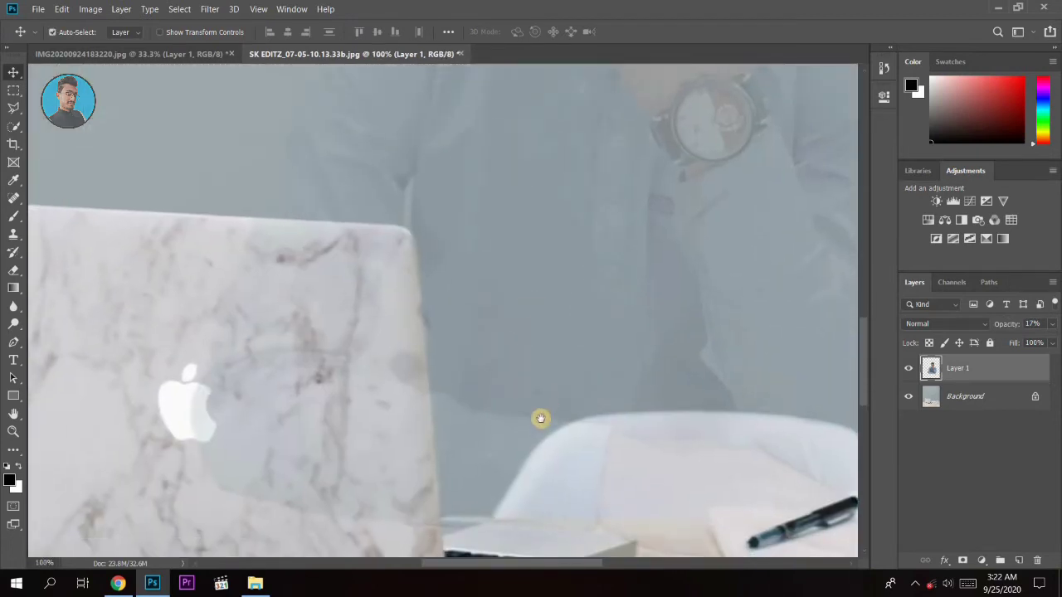
- Quick-select the laptop lid and keyboard edge on the Background layer, fading Layer 1 to 0%
click(961, 396)
right_click(20, 125)
click(74, 124)
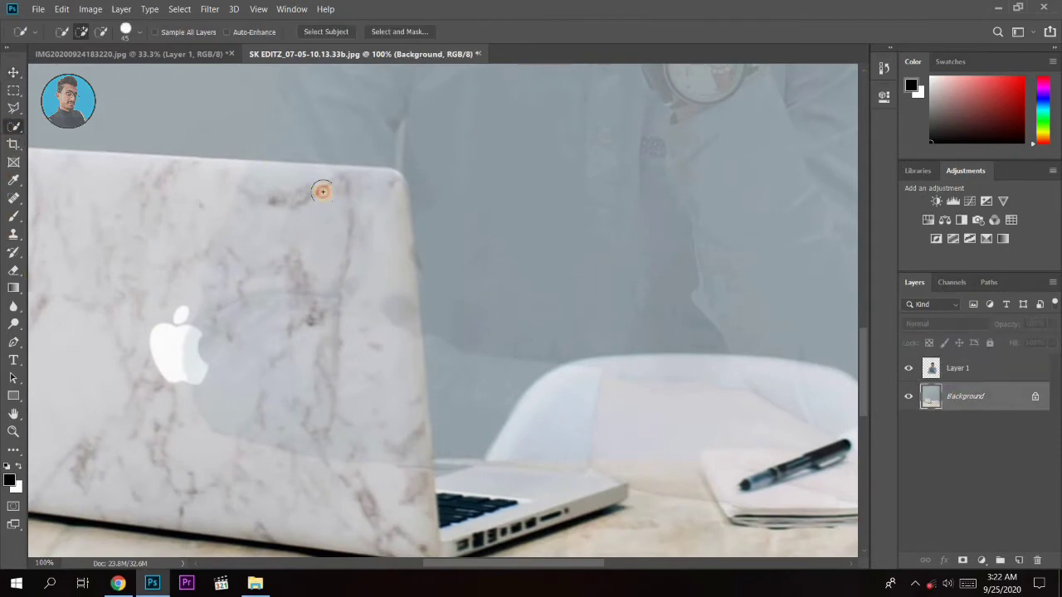
mouse_move(320, 190)
mouse_down()
mouse_move(391, 215)
mouse_move(389, 238)
mouse_up()
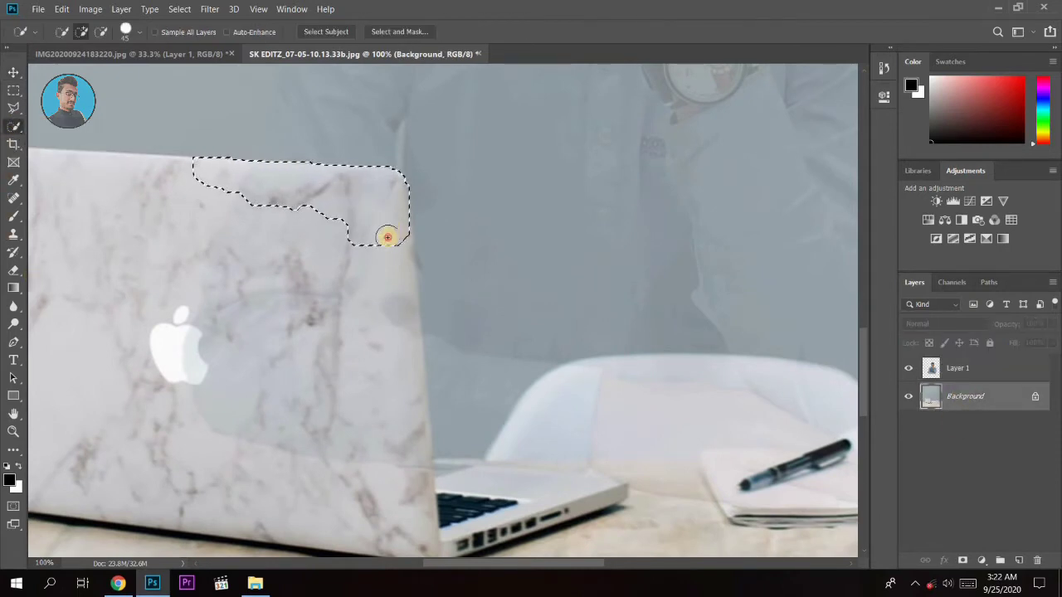
drag(390, 440, 429, 474)
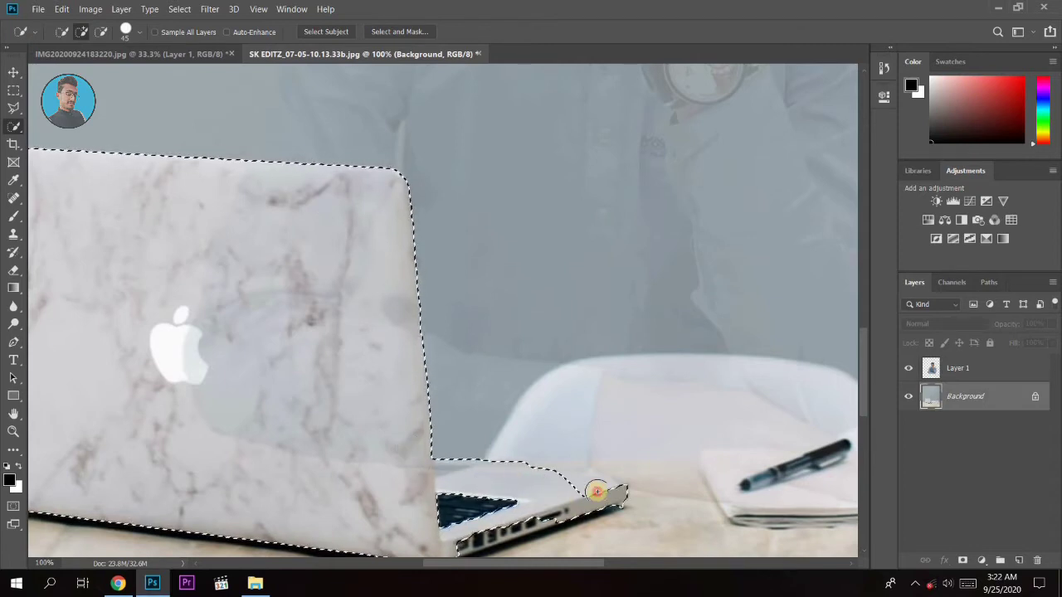
drag(596, 491, 590, 489)
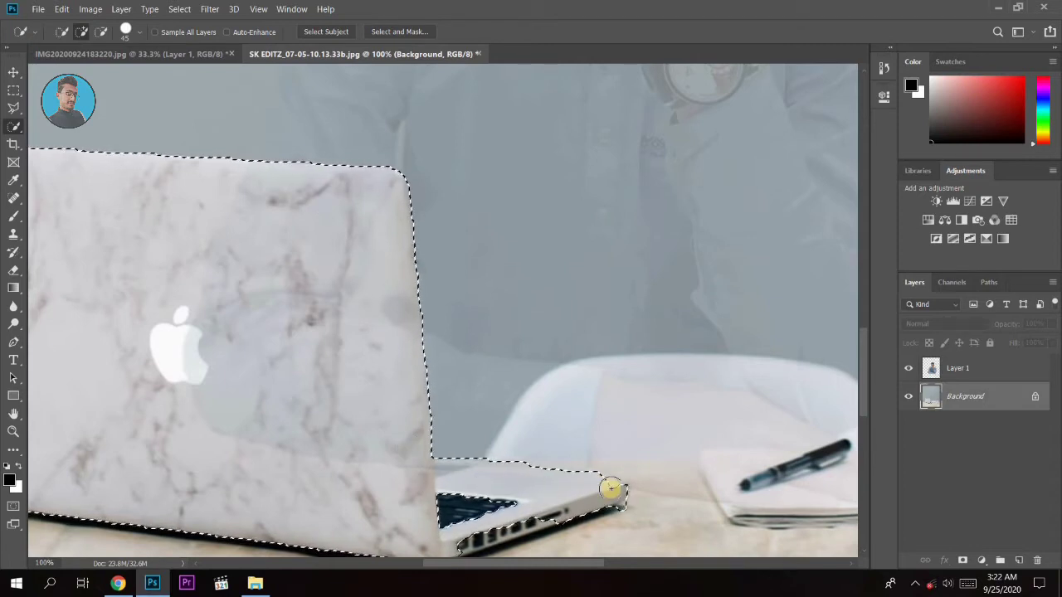
click(959, 369)
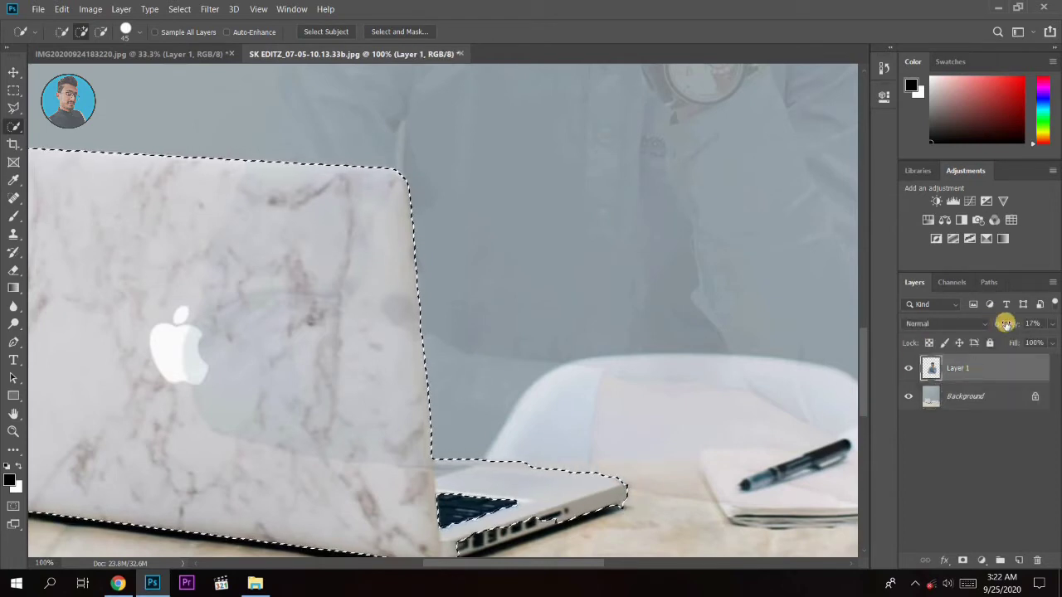
mouse_move(1004, 323)
mouse_down()
mouse_move(967, 324)
mouse_move(962, 348)
mouse_up()
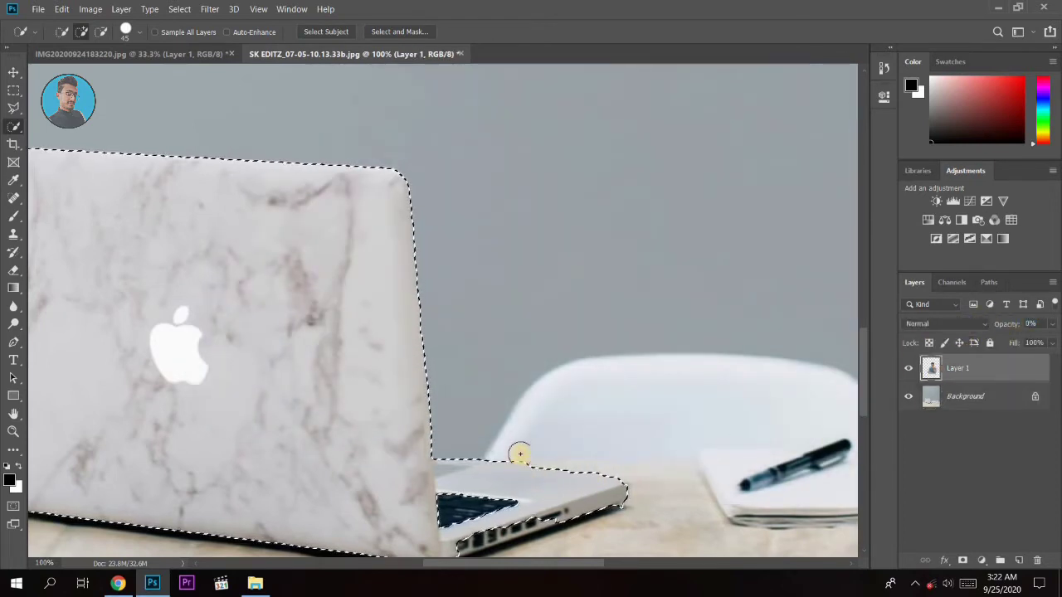
- Alt-subtract excess areas and fill the keyboard gap to trace the laptop along its base
key(alt)
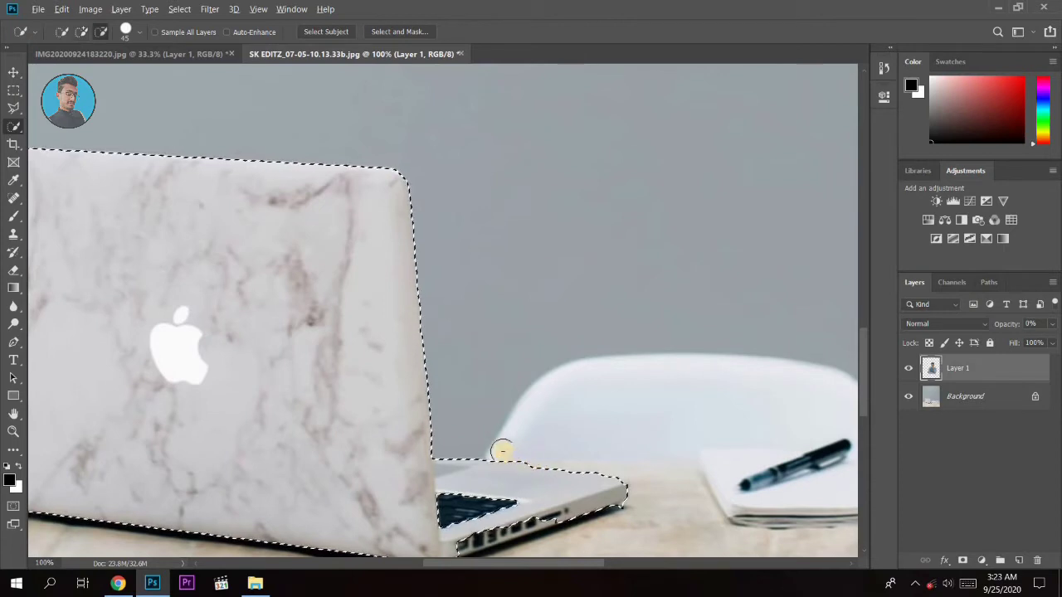
drag(521, 452, 466, 498)
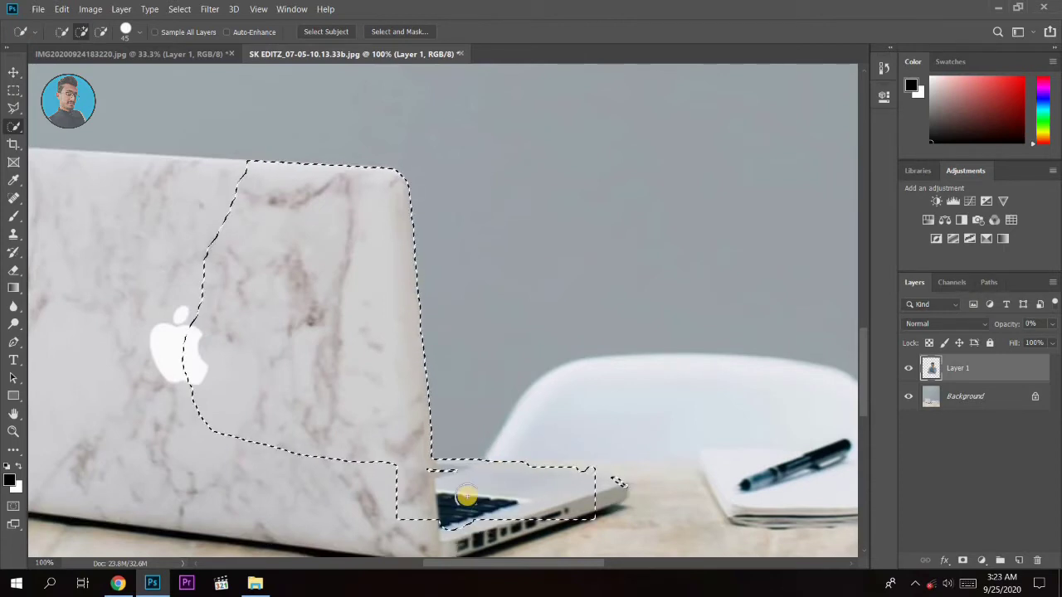
drag(466, 498, 865, 392)
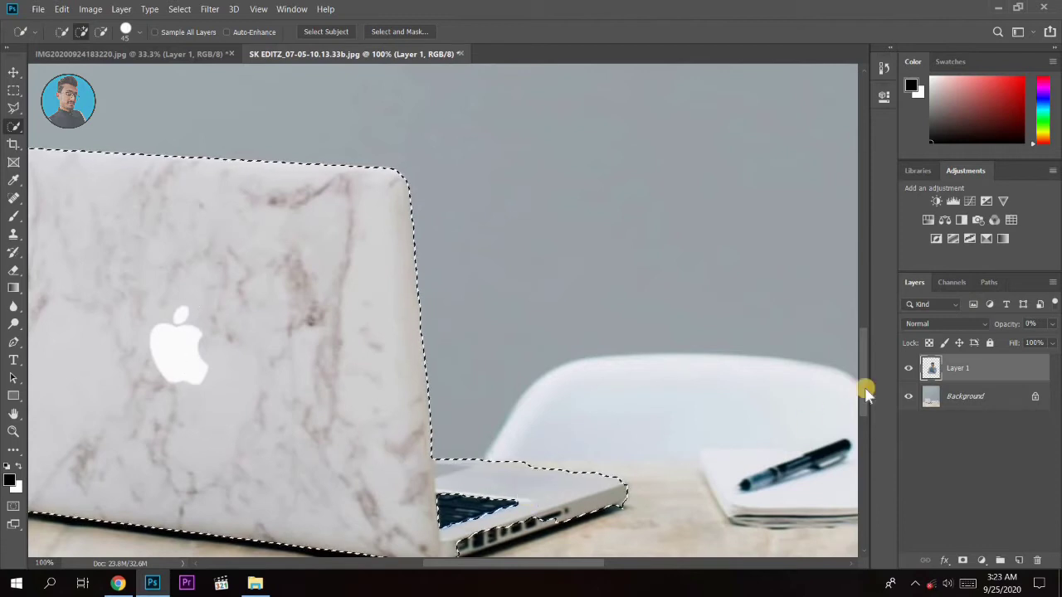
click(935, 396)
drag(504, 498, 456, 510)
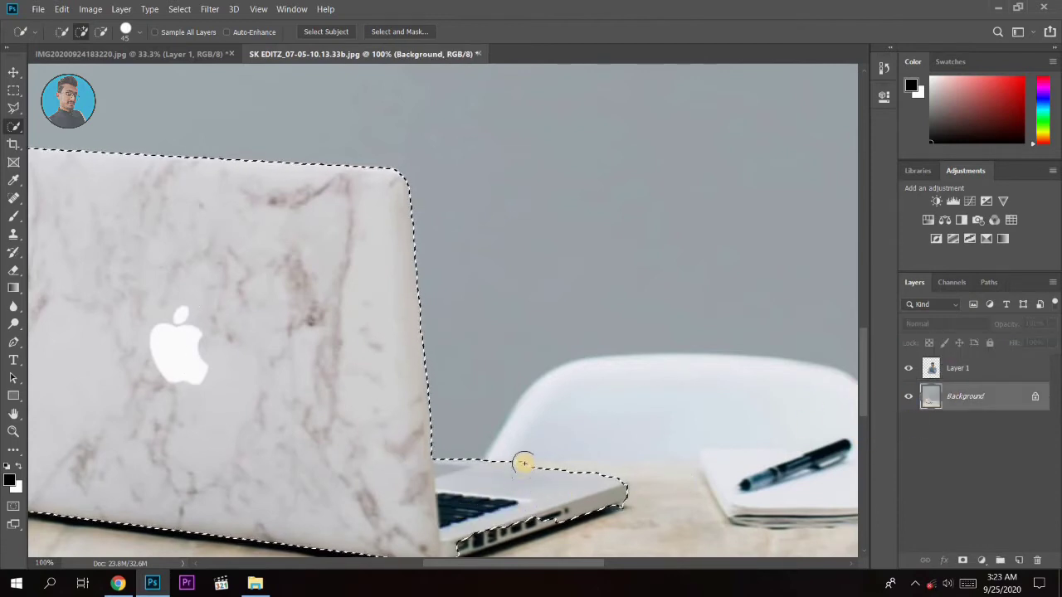
drag(531, 462, 499, 455)
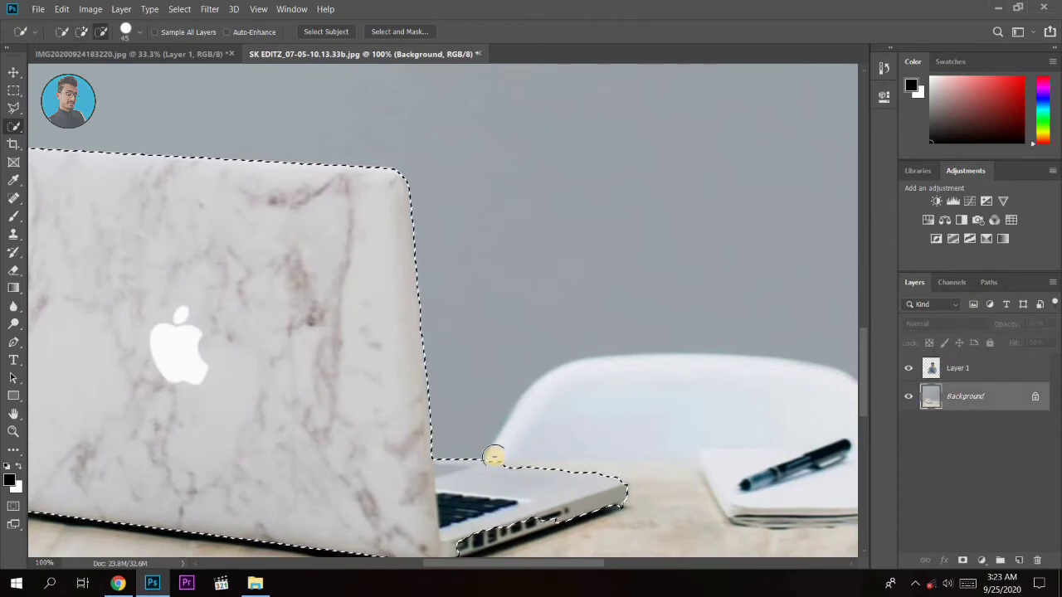
alt+click(496, 459)
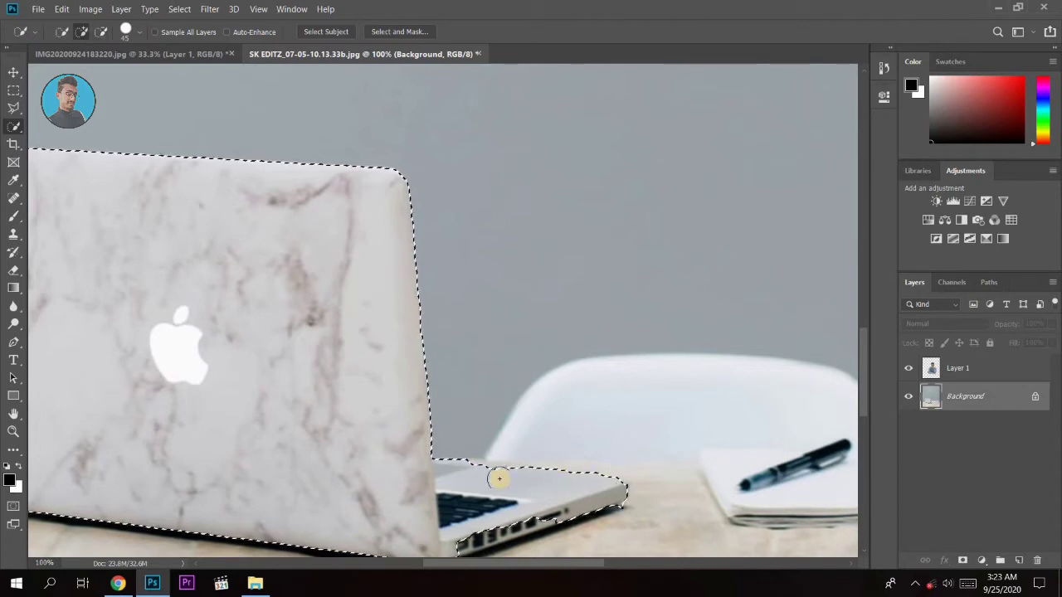
scroll(581, 372, down, 2)
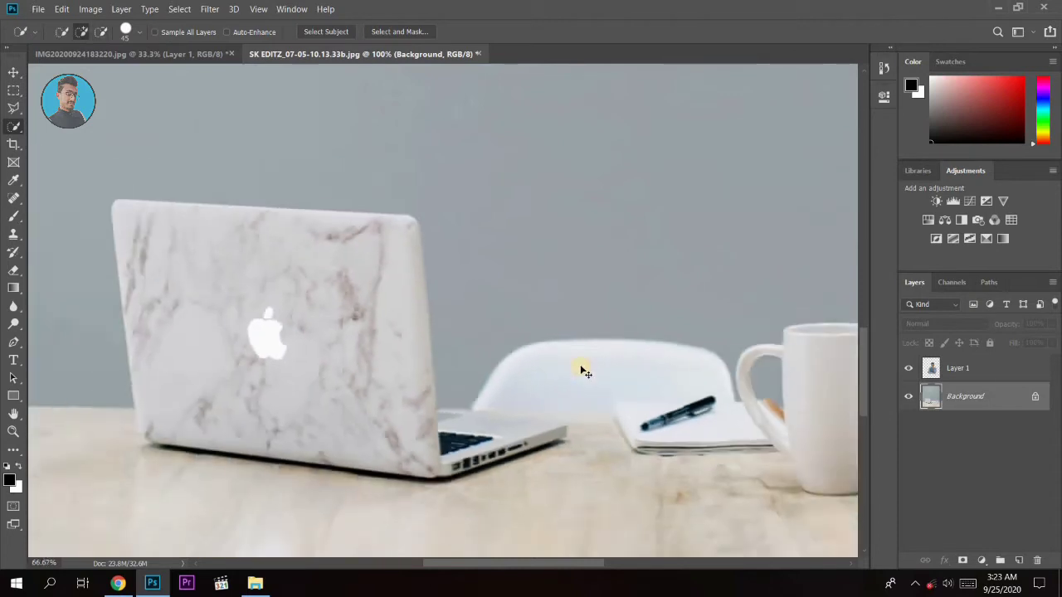
- Restore Layer 1 to 100% opacity, delete its pixels over the laptop, and deselect
click(946, 367)
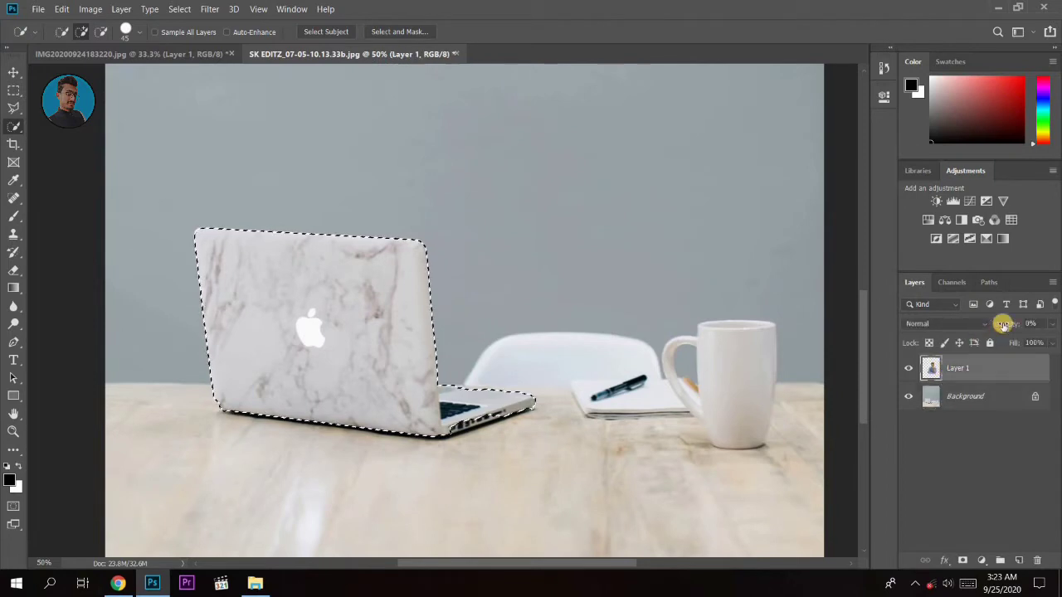
click(1031, 324)
text(77)
key(Return)
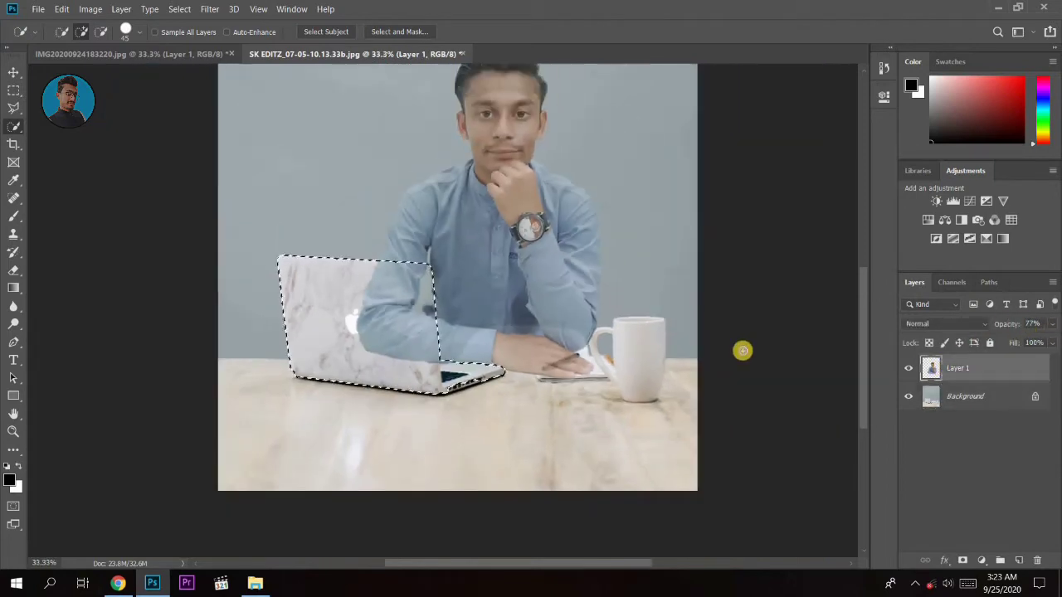
scroll(730, 351, down, 1)
drag(1008, 323, 1037, 324)
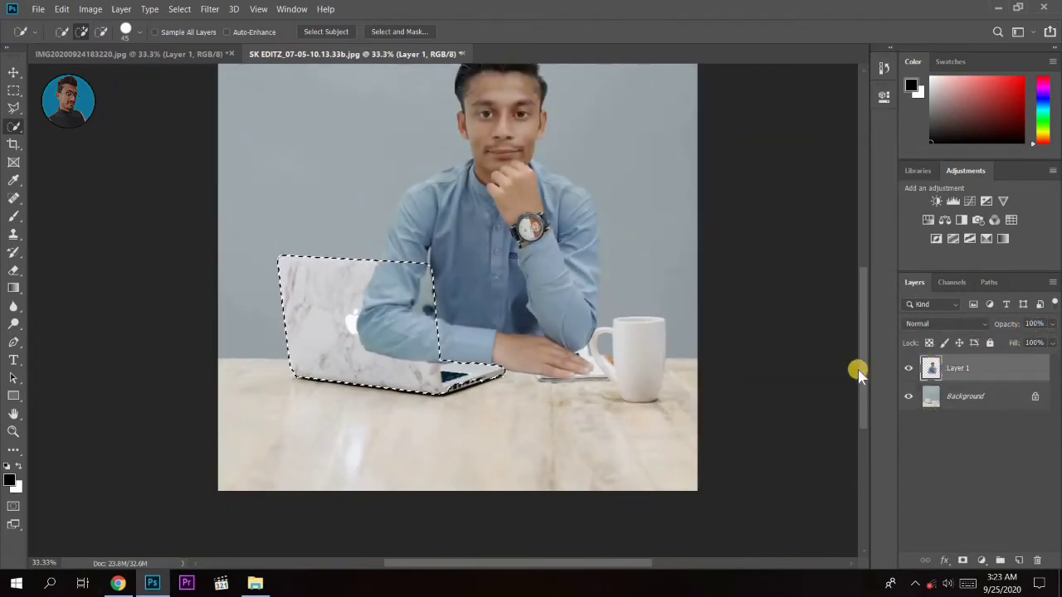
key(Delete)
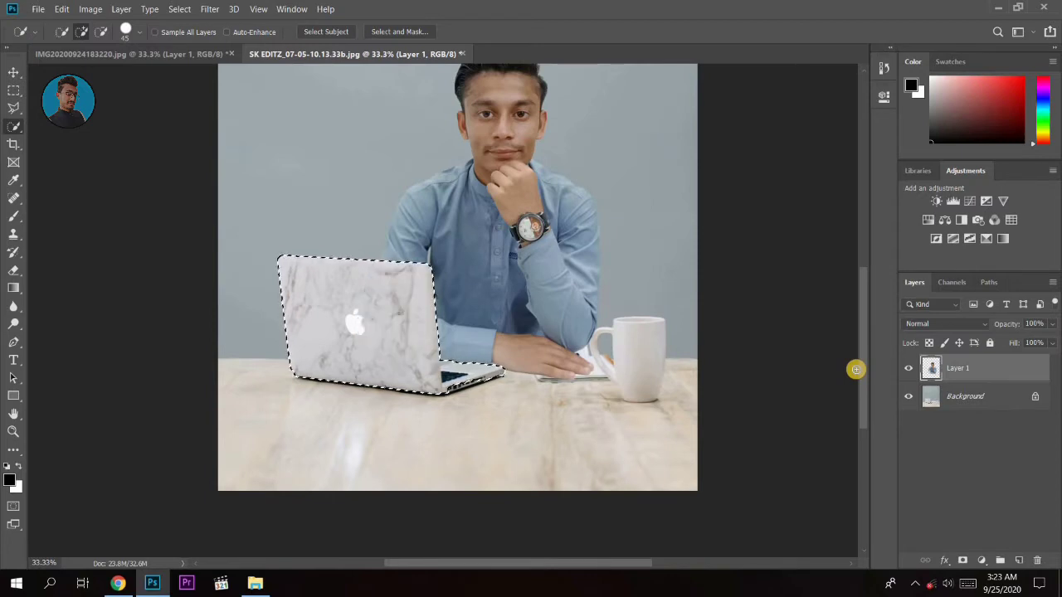
key(ctrl+d)
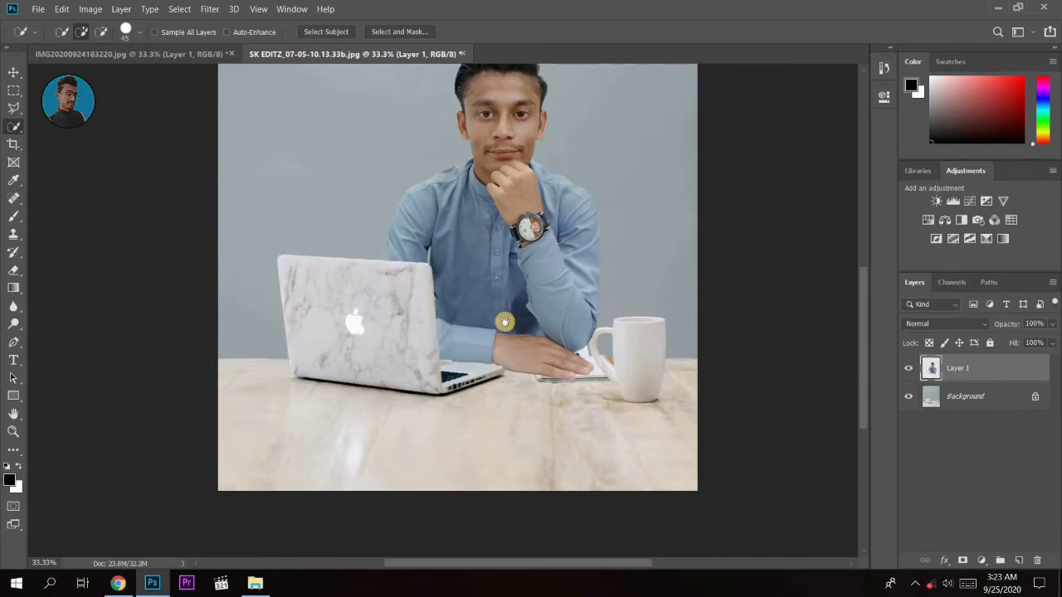
- Zoom and pan to inspect the laptop edge against the man's shirt and hand
drag(504, 321, 515, 377)
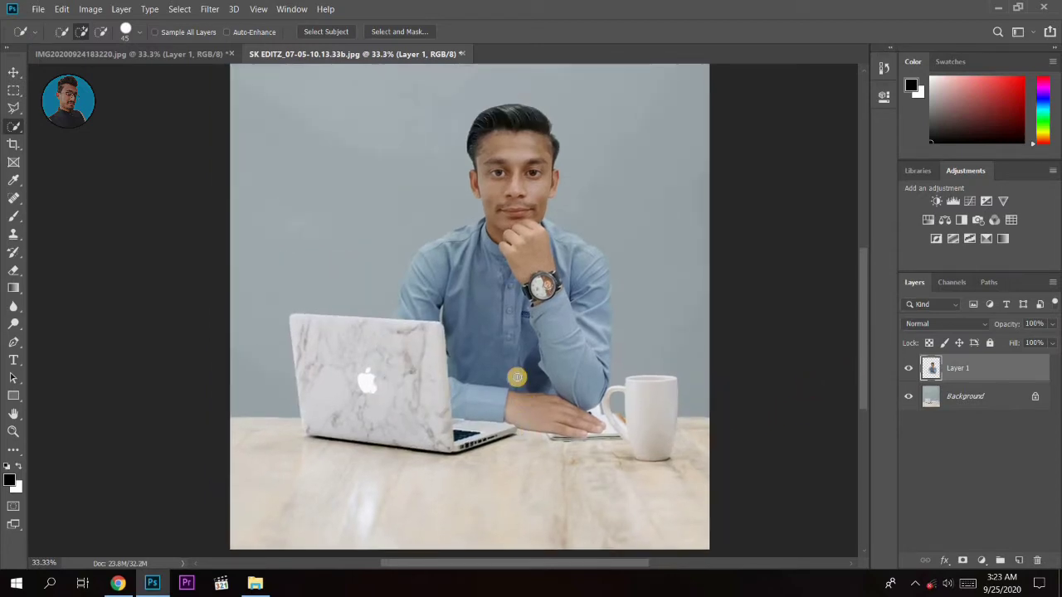
key(ctrl+plus)
key(ctrl+plus)
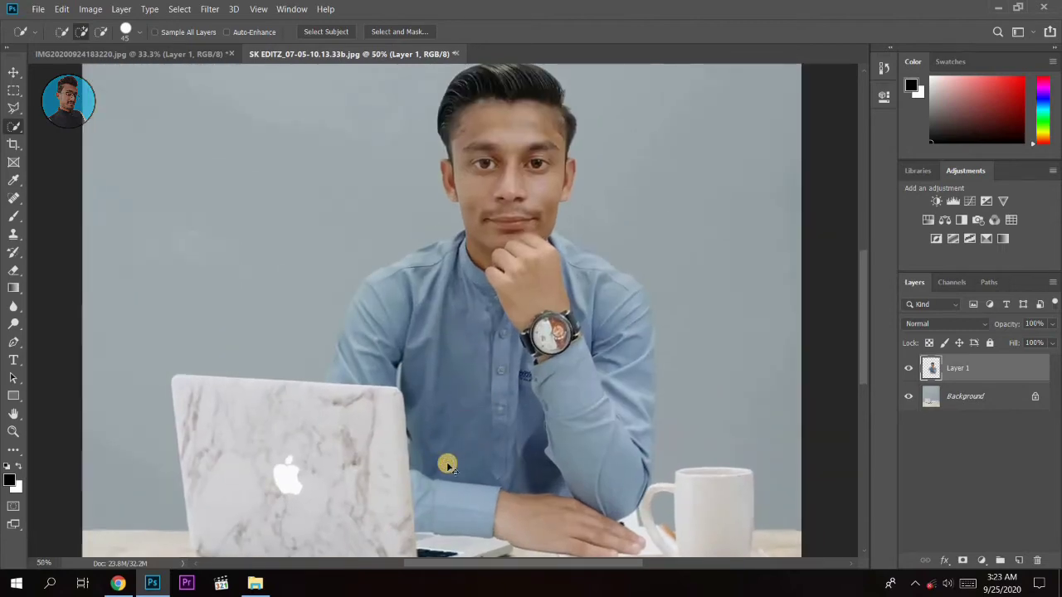
key(ctrl+plus)
drag(410, 432, 426, 376)
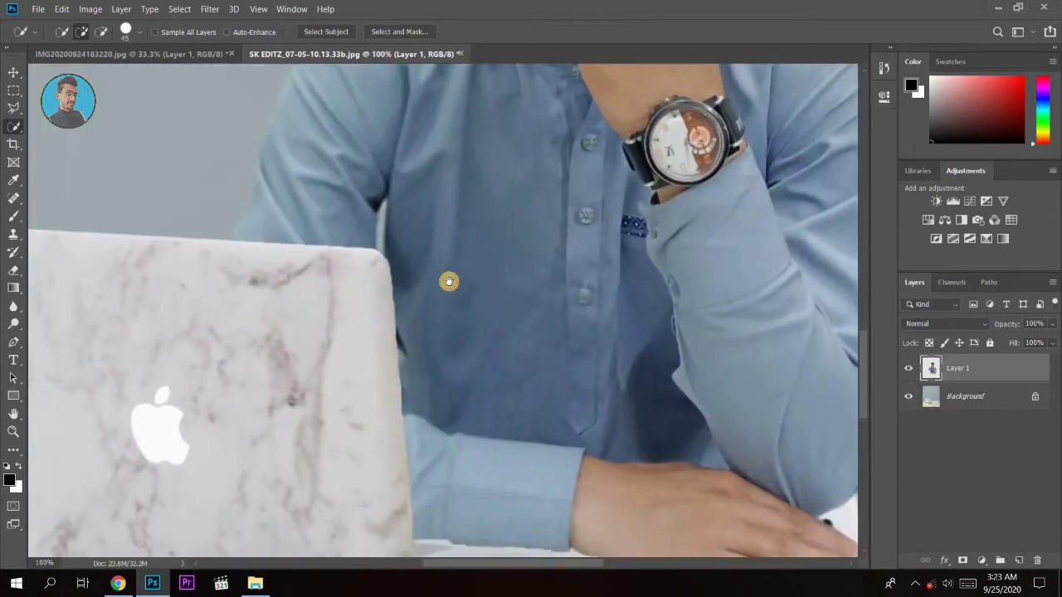
drag(448, 284, 455, 241)
scroll(500, 280, right, 5)
scroll(543, 320, up, 3)
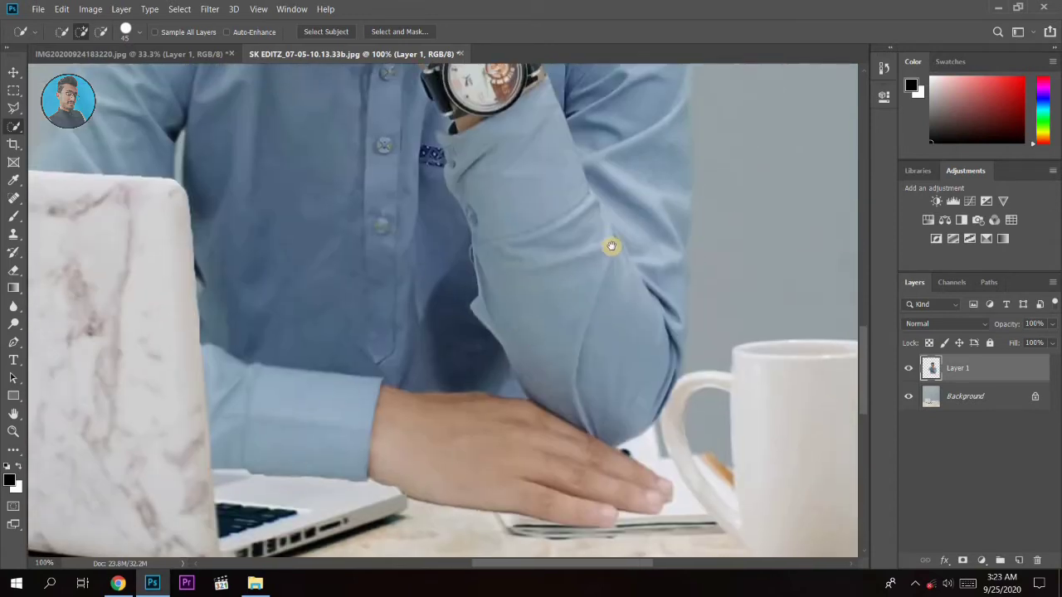
scroll(611, 244, up, 4)
scroll(613, 365, up, 5)
scroll(680, 432, left, 3)
scroll(680, 432, up, 2)
scroll(722, 446, left, 2)
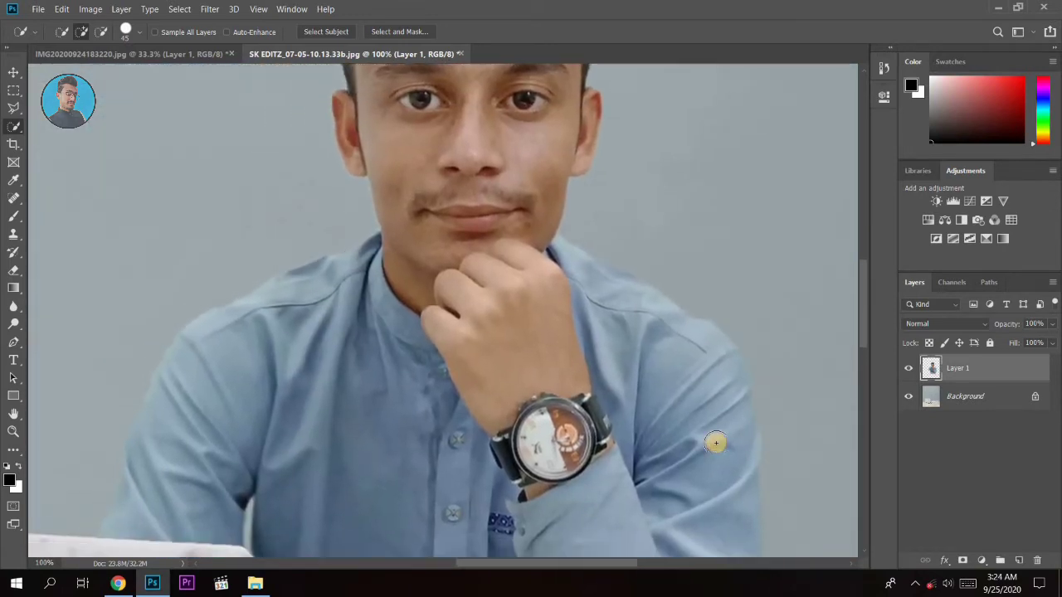
scroll(714, 441, down, 4)
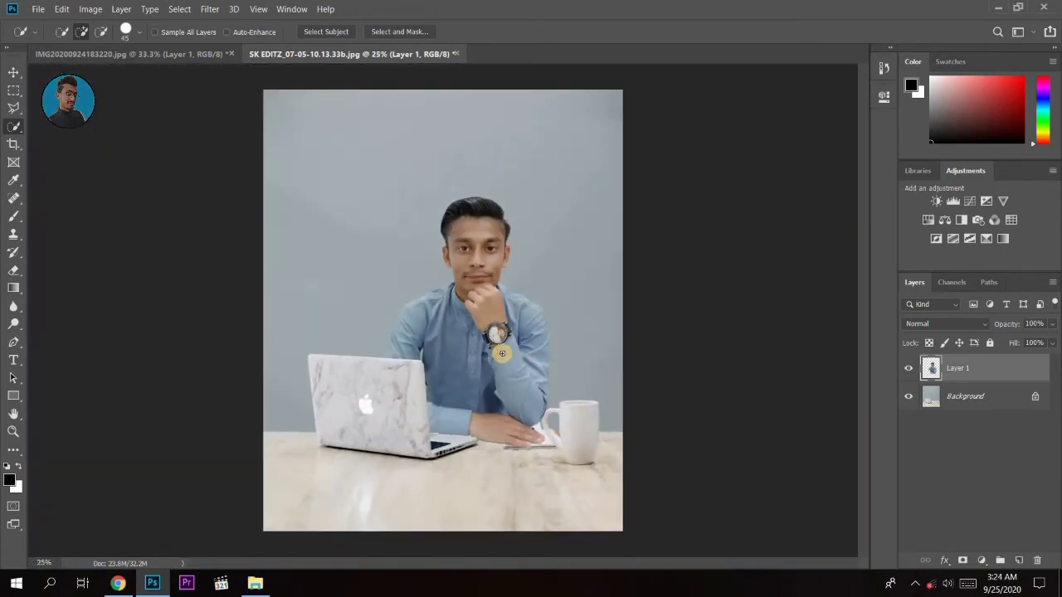
- Unlock the Background as Layer 0, select Layer 1, and cancel a first Liquify attempt
double_click(958, 407)
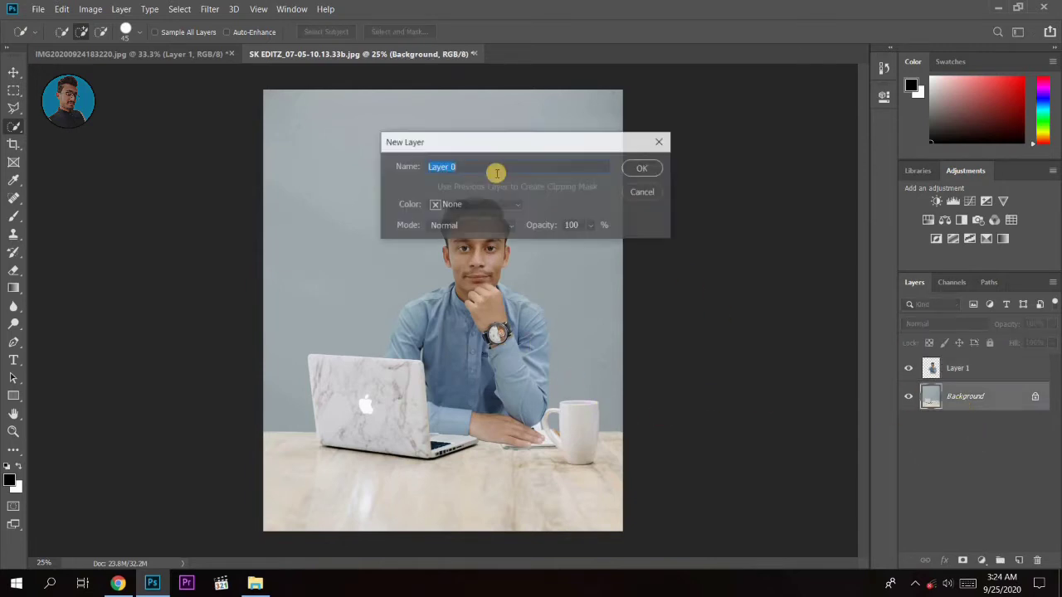
click(639, 169)
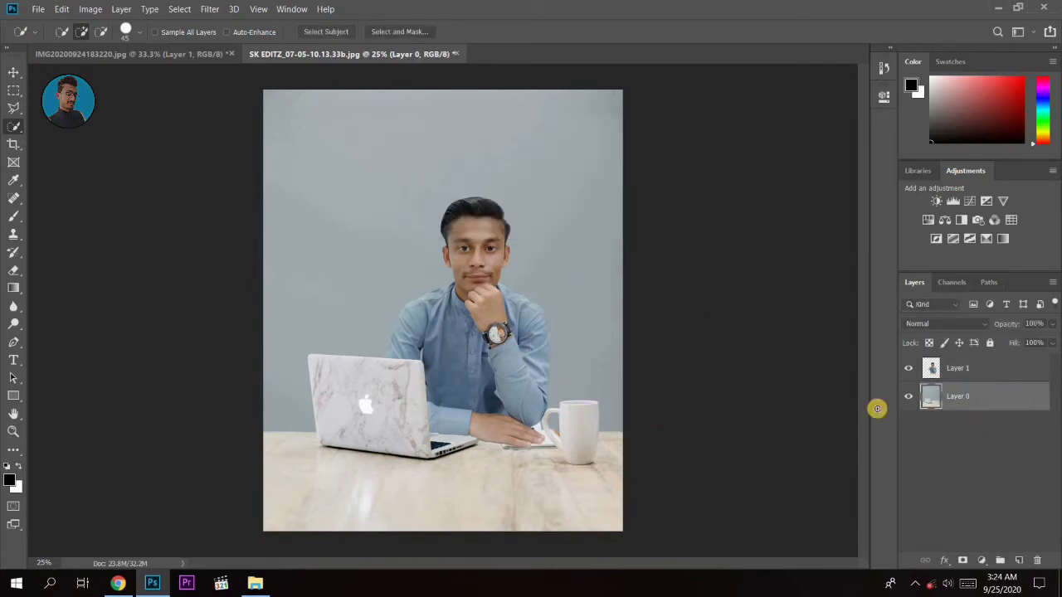
click(957, 369)
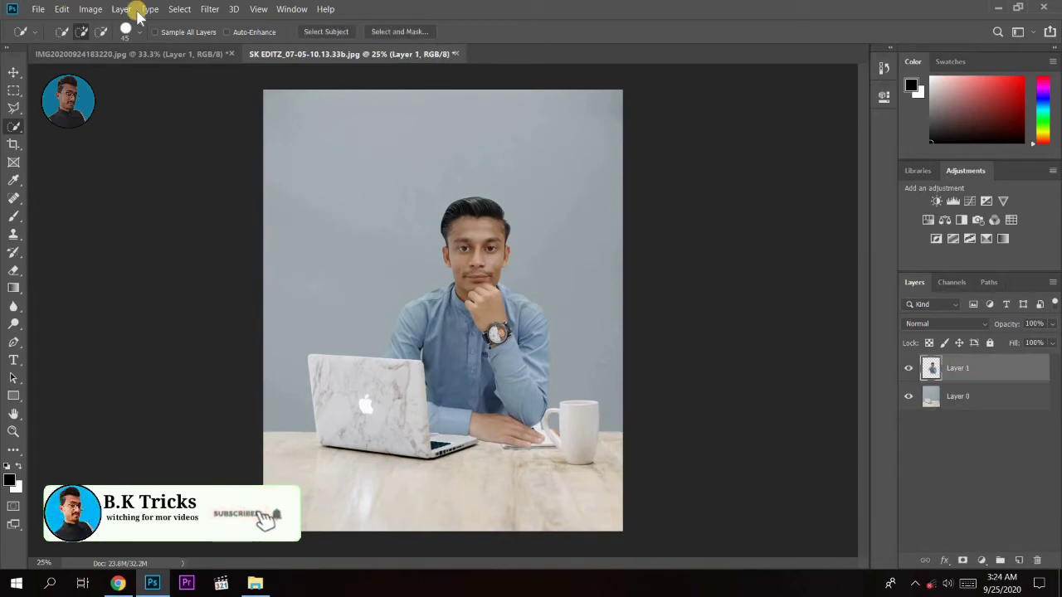
click(209, 9)
click(309, 111)
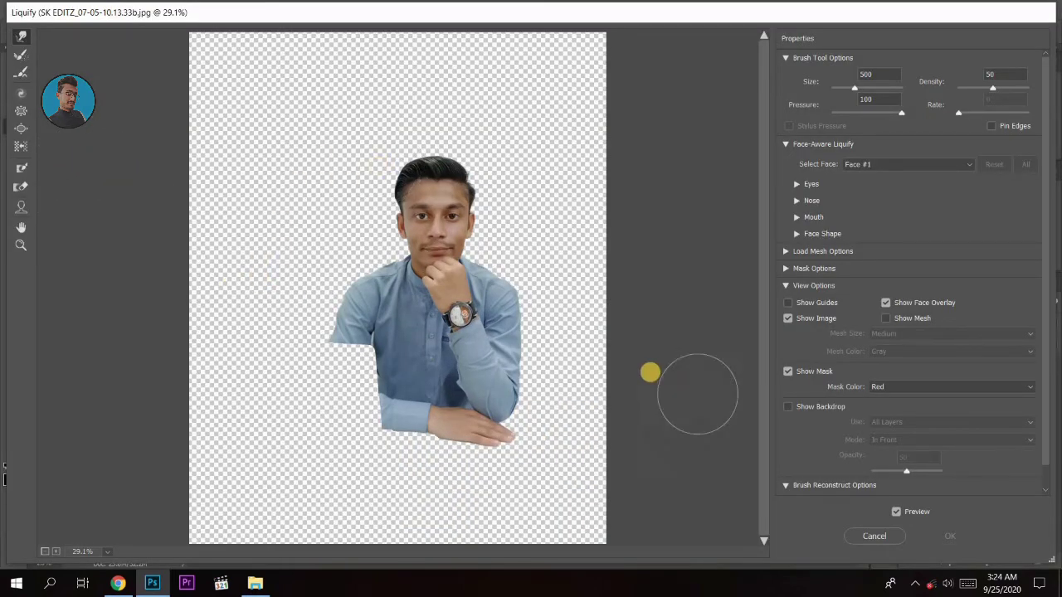
click(879, 536)
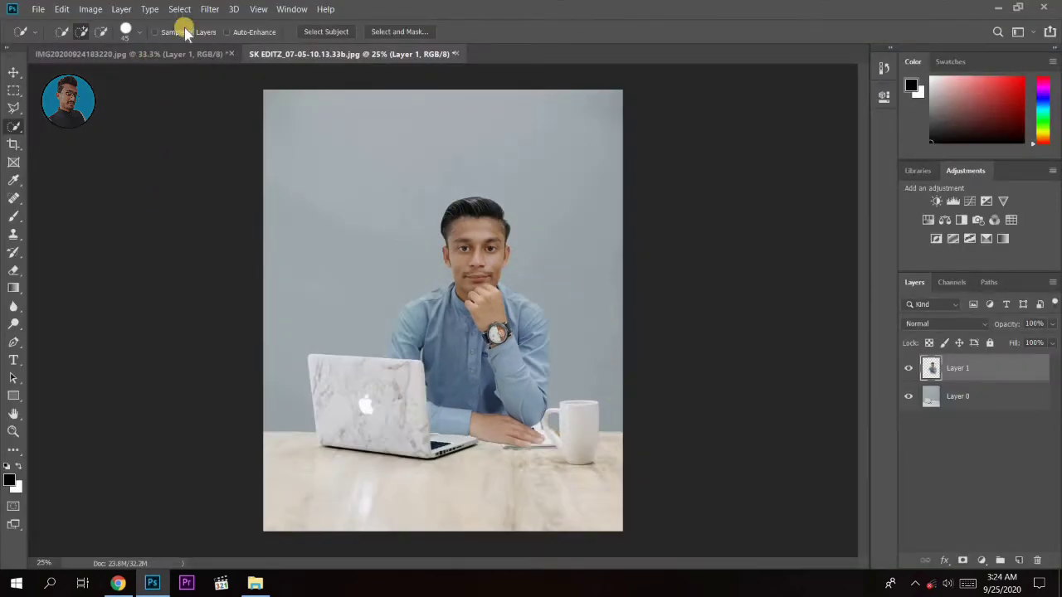
- In Liquify, Forward Warp the top of the quiff smooth with a resized brush and apply
click(220, 23)
click(252, 109)
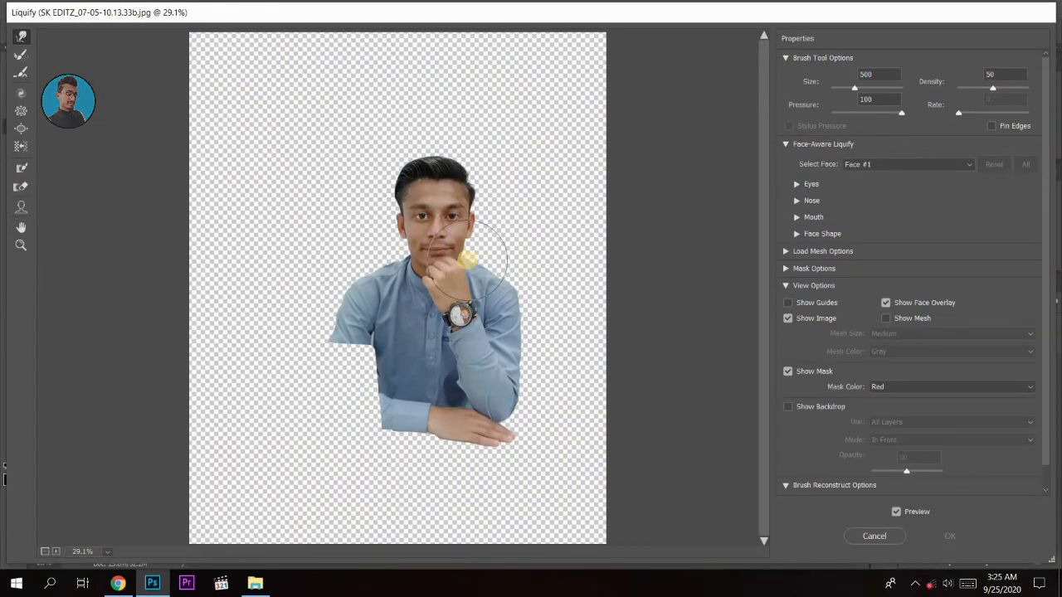
scroll(471, 261, up, 1)
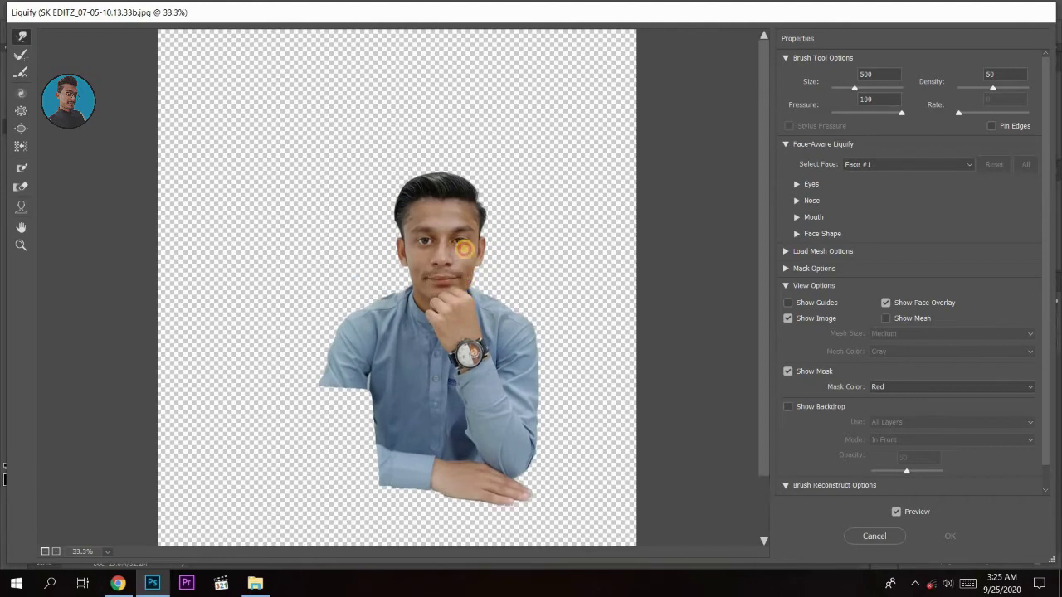
mouse_move(452, 156)
mouse_down()
mouse_move(464, 154)
mouse_move(445, 150)
mouse_up()
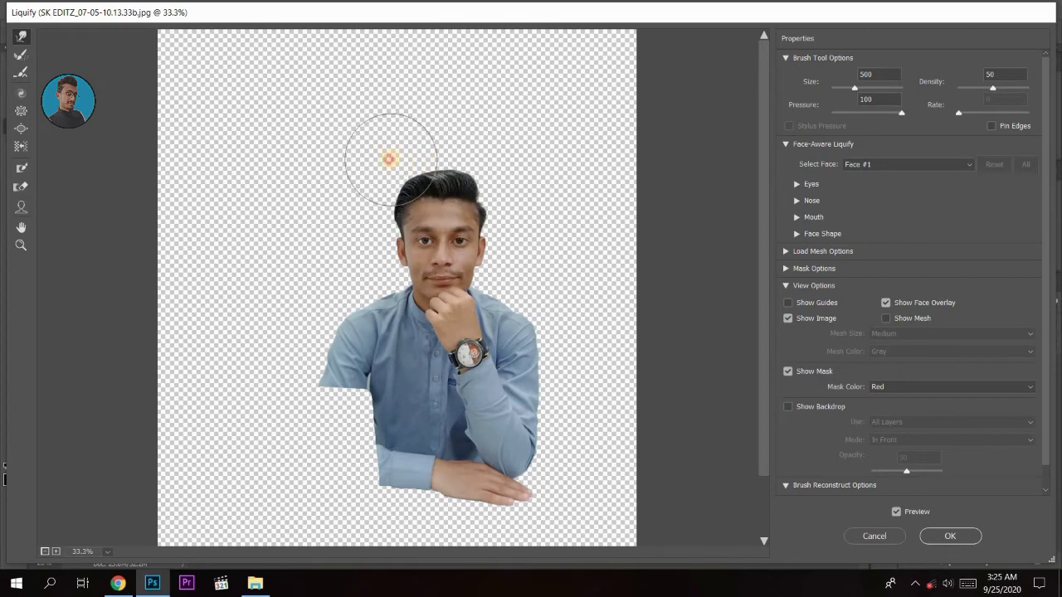
scroll(357, 193, up, 1)
scroll(357, 193, up, 1)
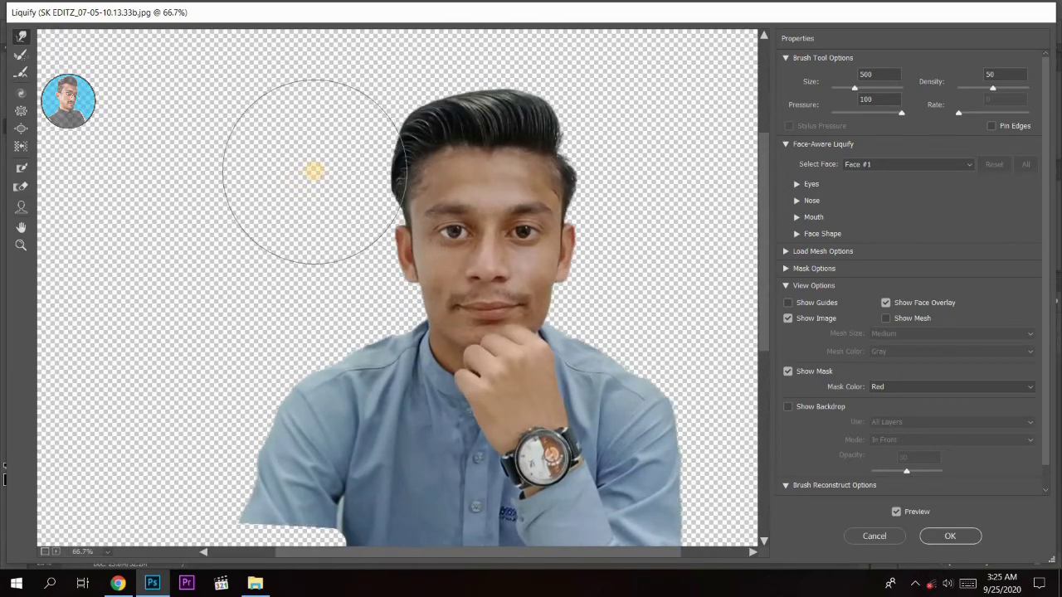
key(bracketleft)
key(bracketleft)
key(bracketleft)
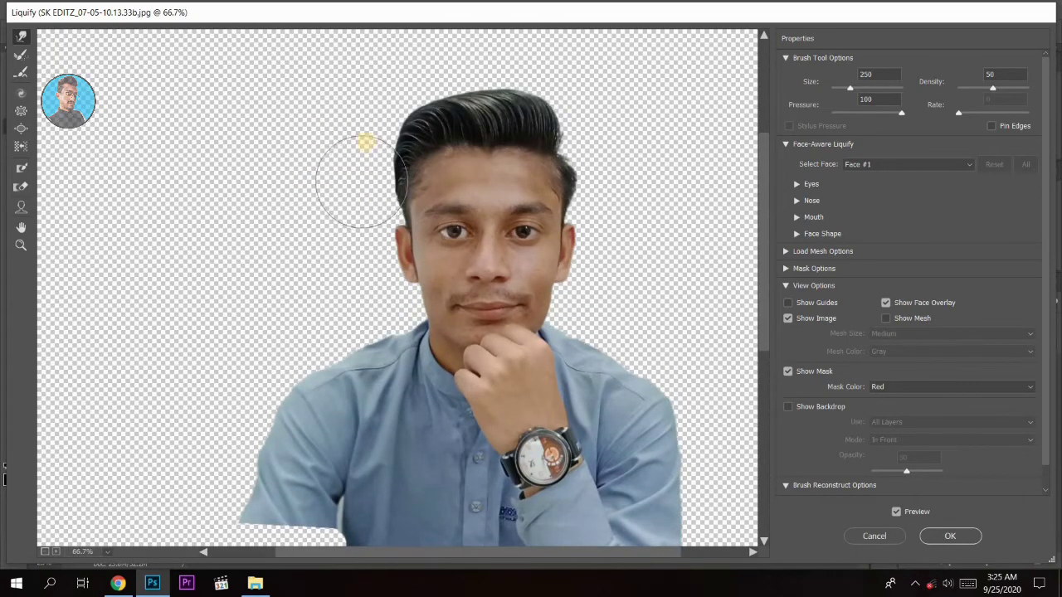
mouse_move(486, 99)
mouse_down()
mouse_move(446, 108)
mouse_move(563, 118)
mouse_move(519, 92)
mouse_move(457, 146)
mouse_move(533, 150)
mouse_up()
key(bracketleft)
key(bracketleft)
key(bracketleft)
key(bracketleft)
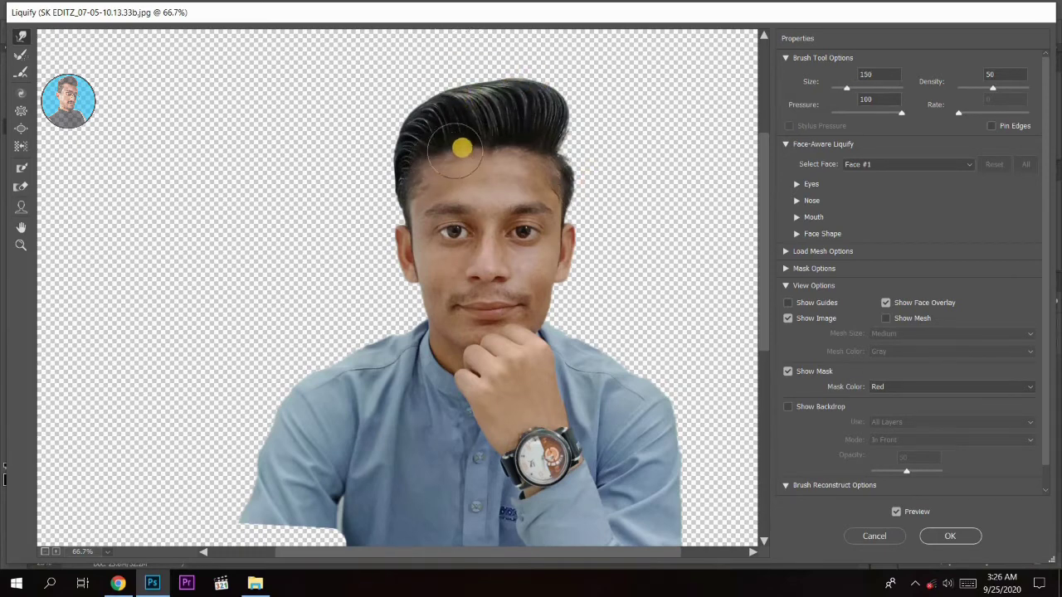
key(bracketright)
key(bracketright)
key(bracketright)
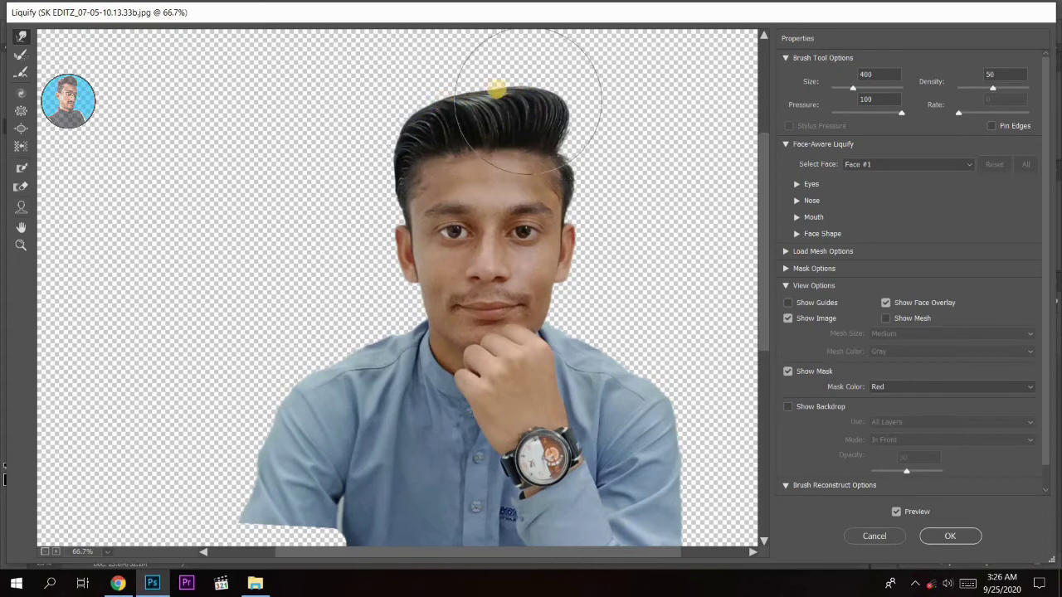
drag(465, 90, 467, 90)
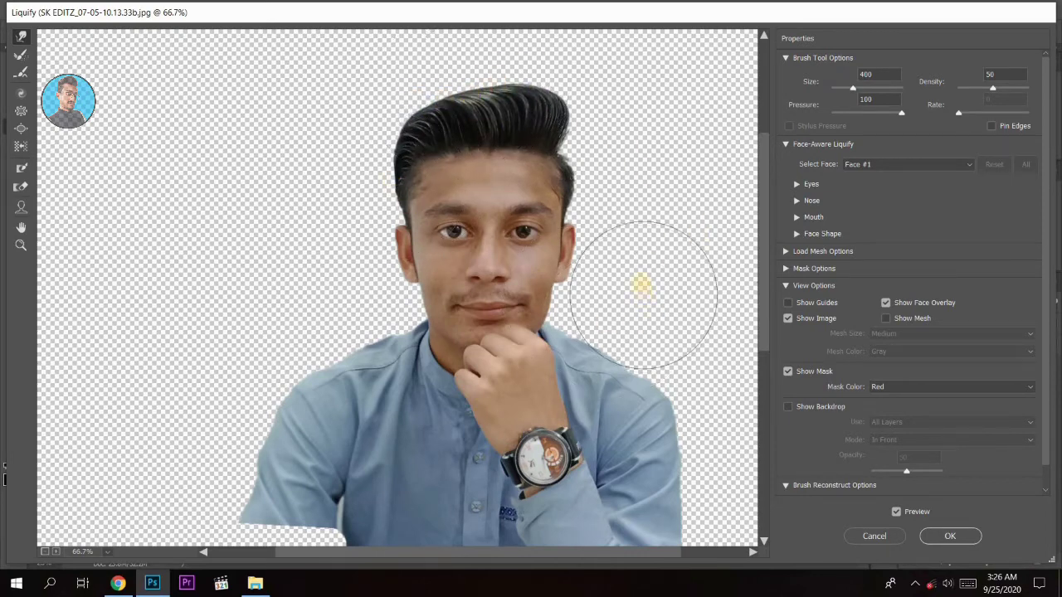
click(951, 535)
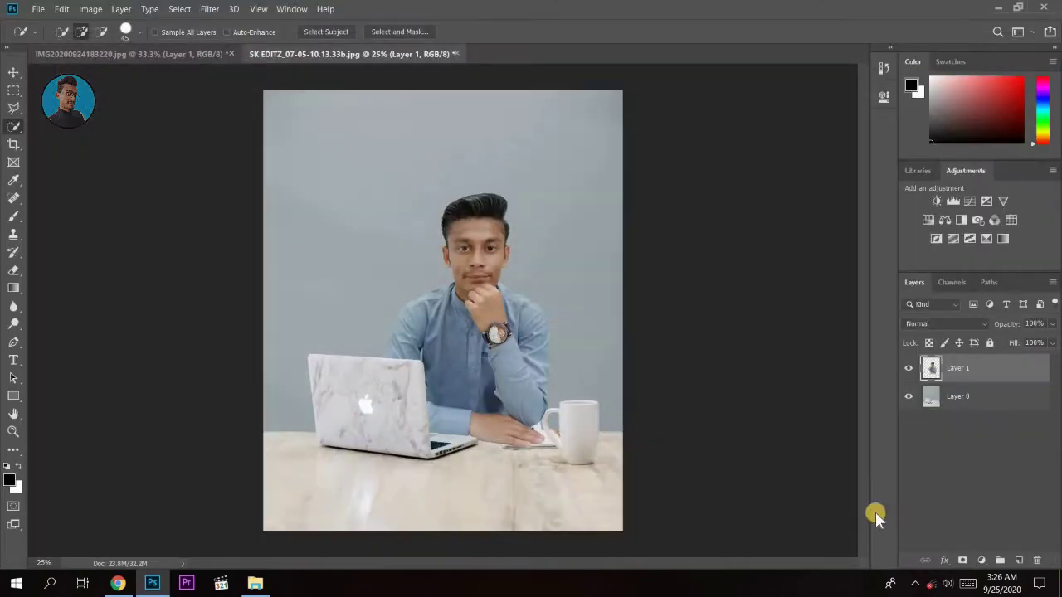
- Duplicate Layer 0 and Layer 1, merge the copies into Layer 1 copy, and delete Layer 0
shift+click(946, 392)
key(ctrl+j)
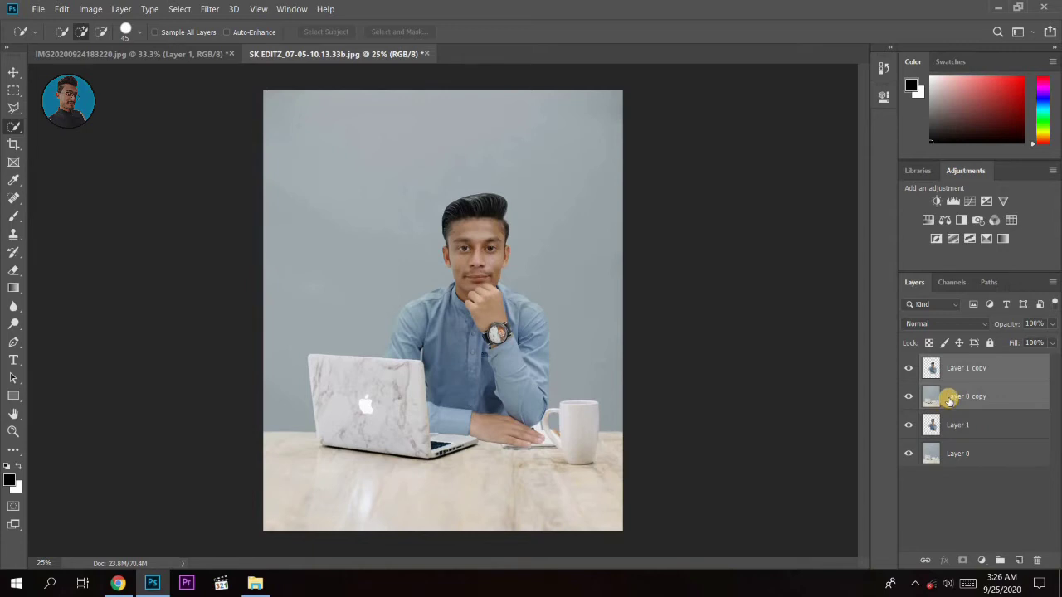
key(ctrl+z)
drag(951, 400, 1019, 557)
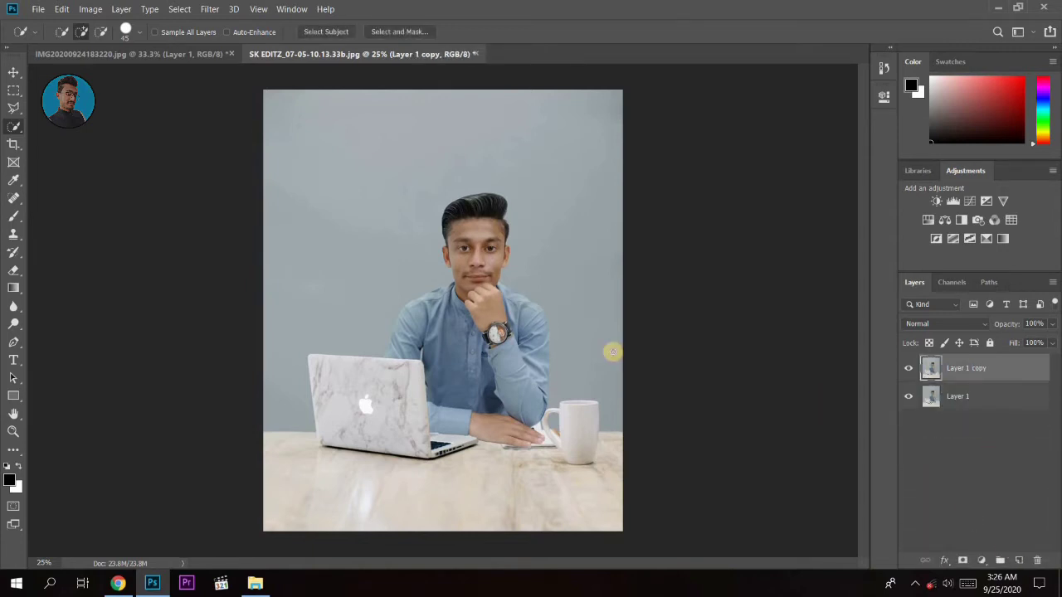
click(209, 9)
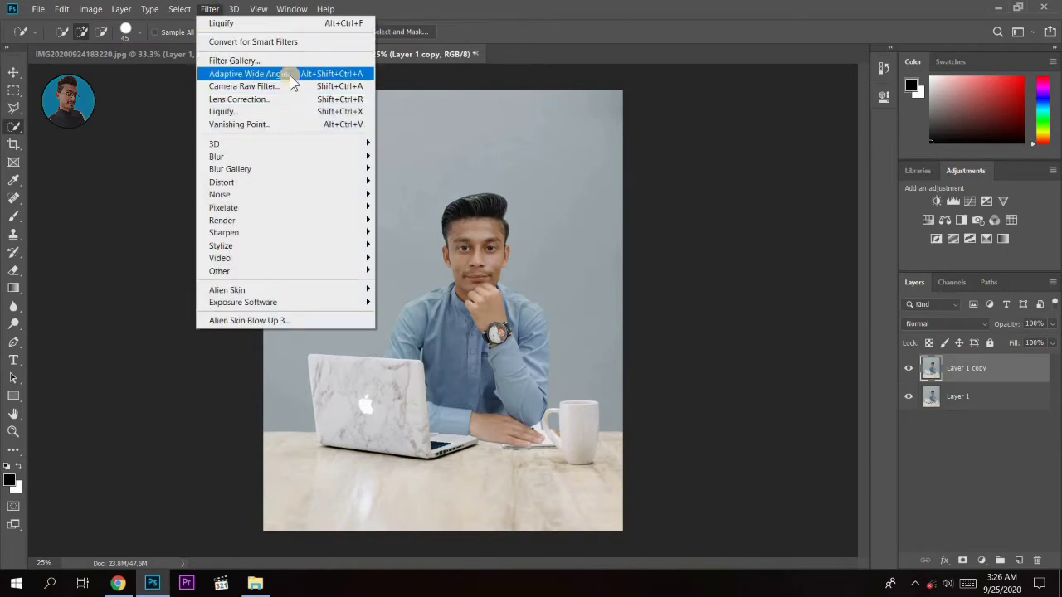
- In the Camera Raw Filter, lower the highlights, the whites and the exposure to -0.35
click(297, 87)
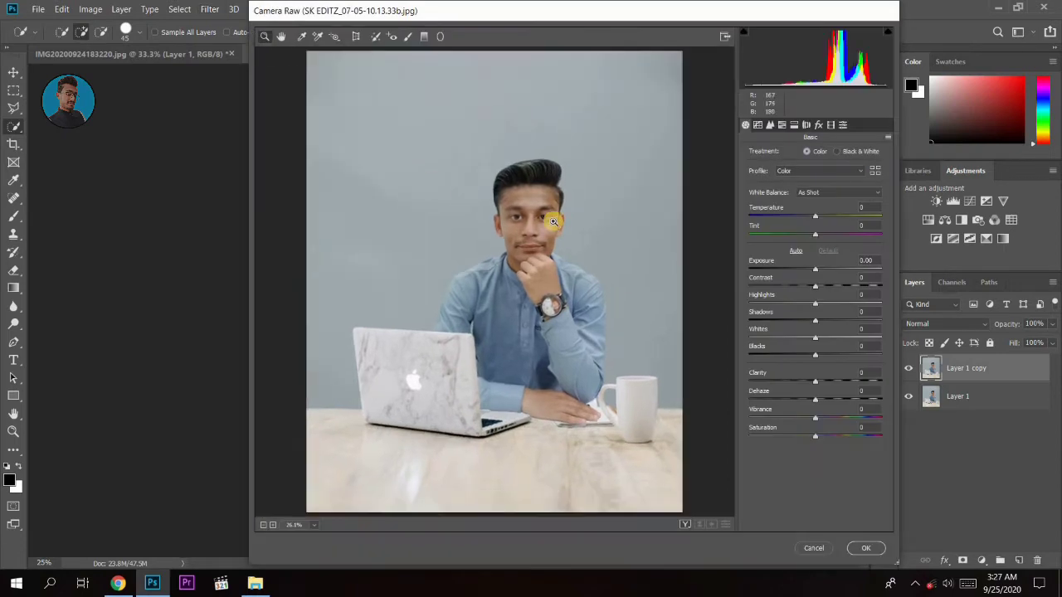
drag(793, 309, 820, 289)
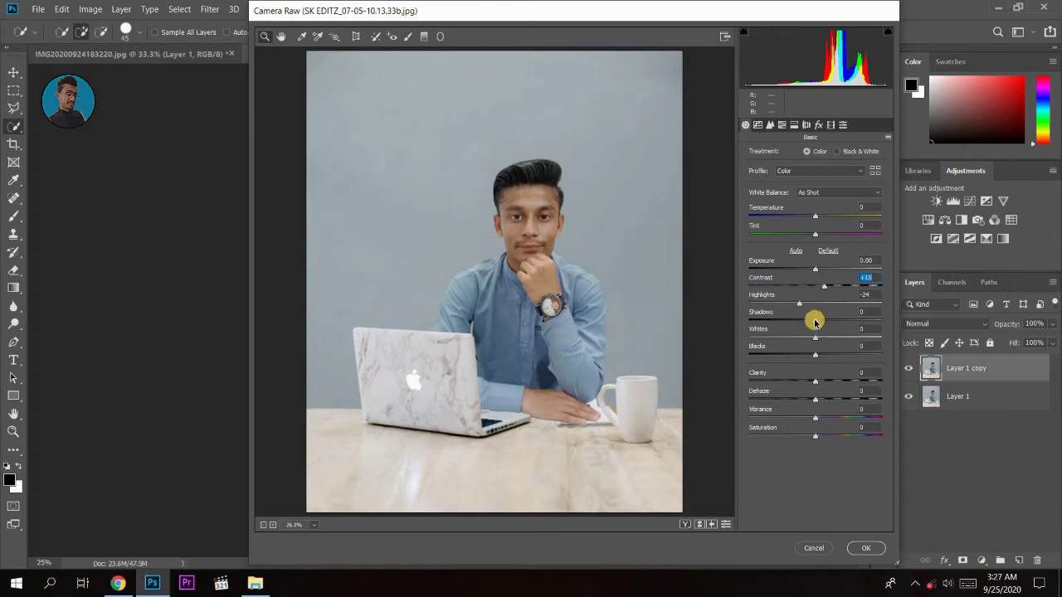
drag(810, 341, 829, 358)
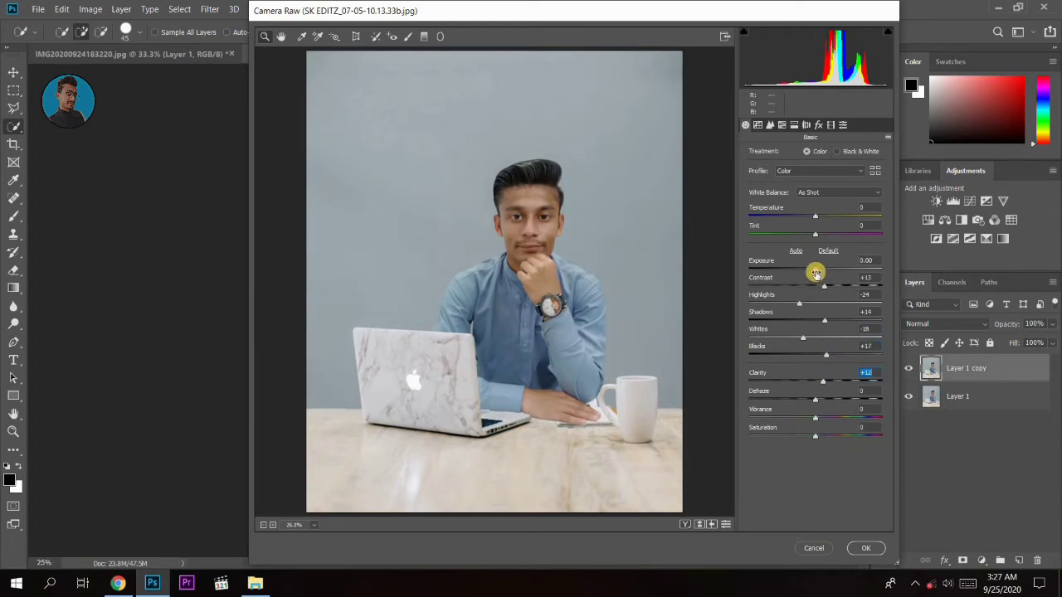
drag(813, 271, 812, 271)
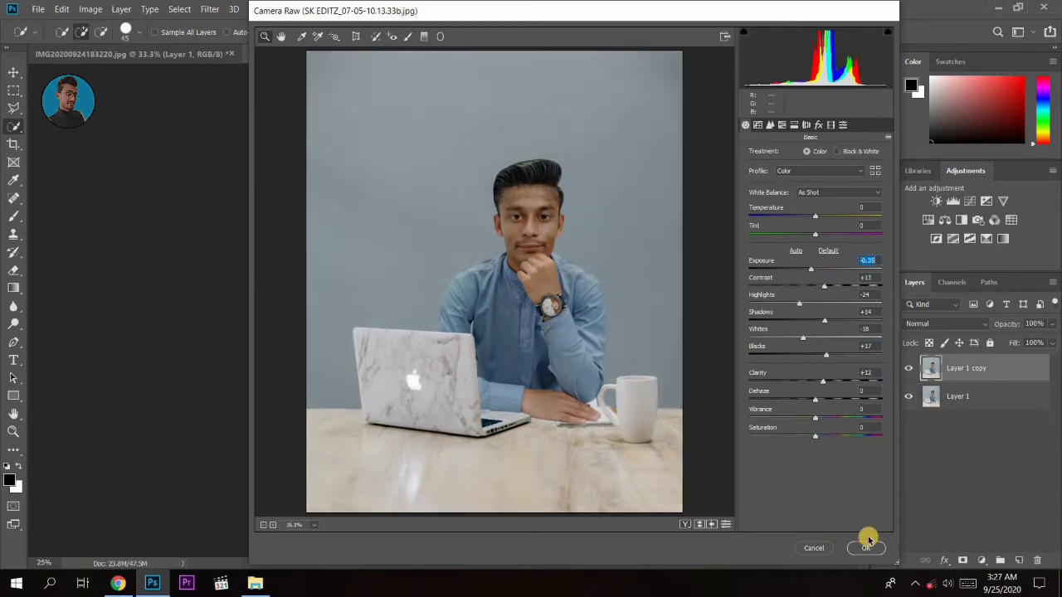
- Mute the orange saturation and luminance in the HSL panel, then apply the grade
click(782, 125)
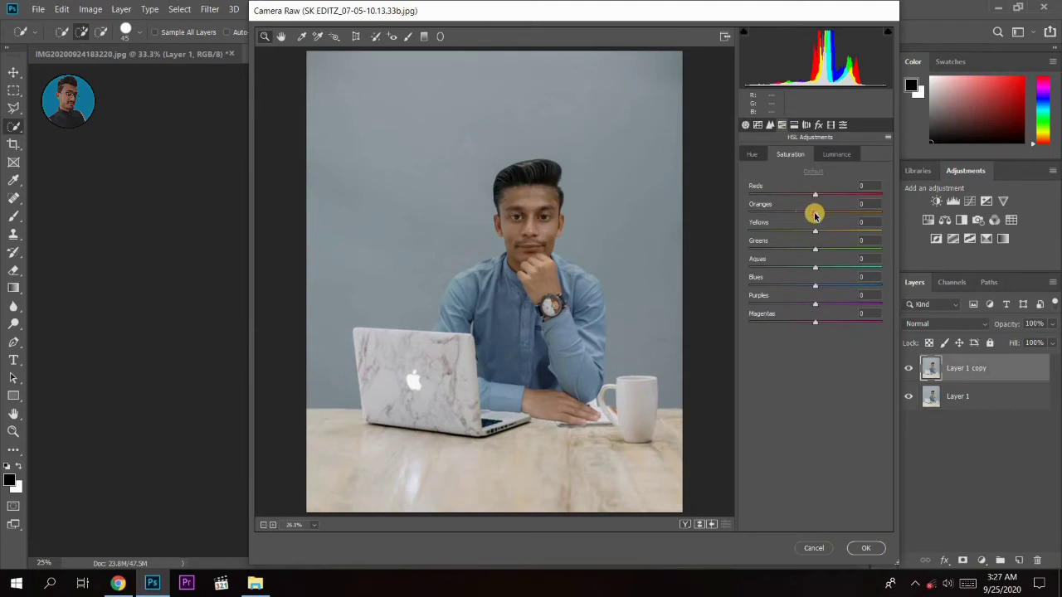
click(829, 154)
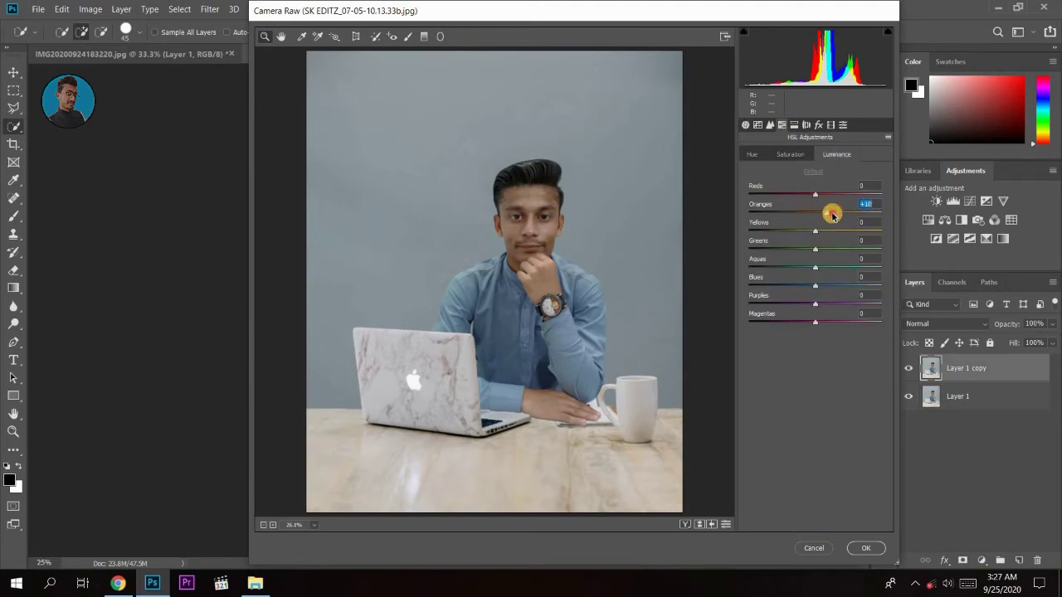
click(789, 154)
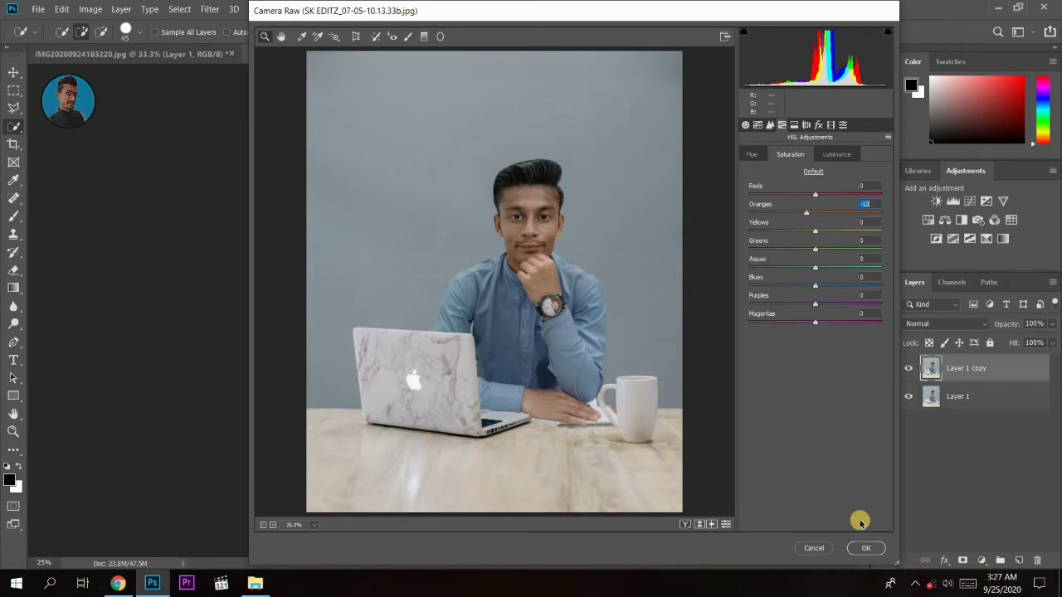
click(866, 549)
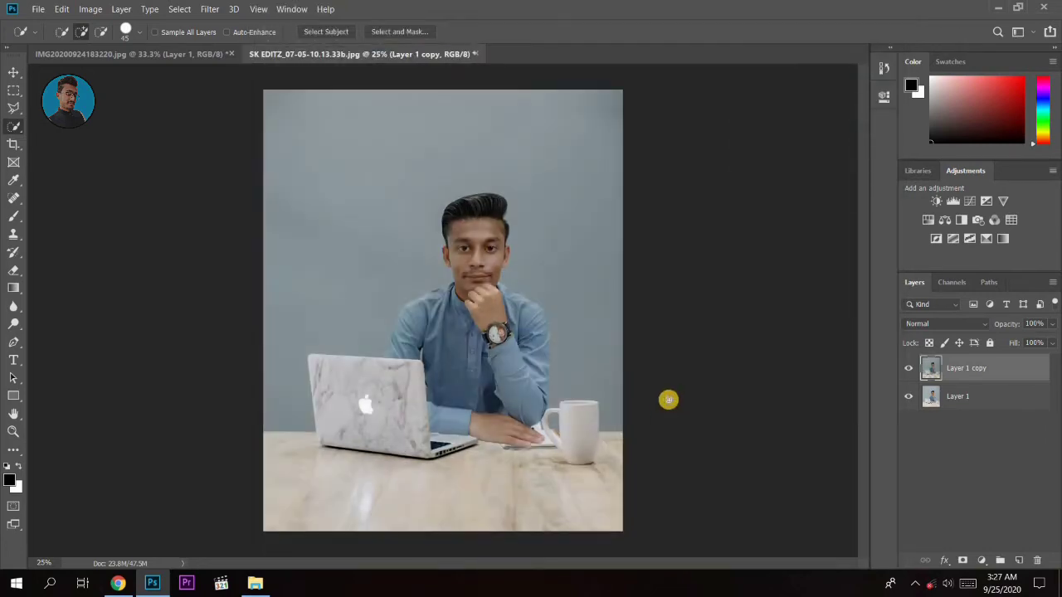
- Zoom in on the man's face and select the Mixer Brush tool
scroll(554, 422, up, 3)
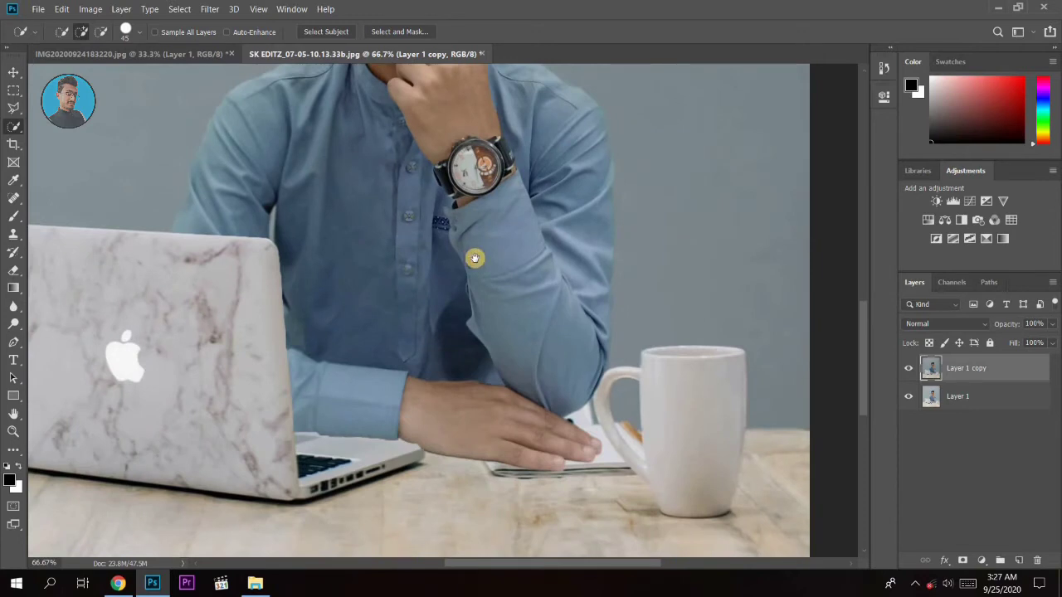
drag(475, 258, 486, 290)
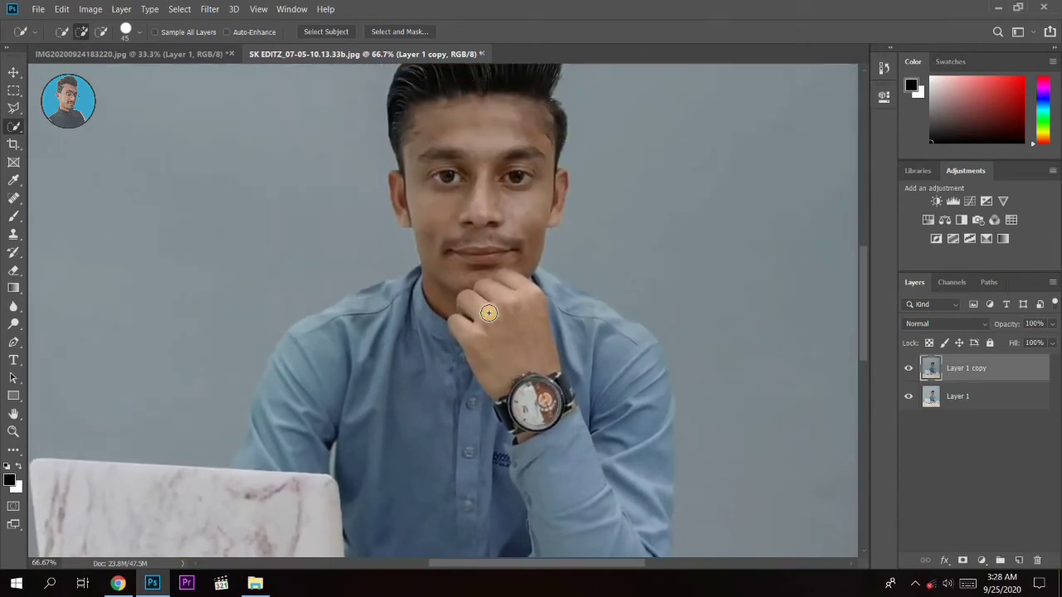
key(e)
scroll(692, 381, down, 2)
scroll(465, 313, up, 1)
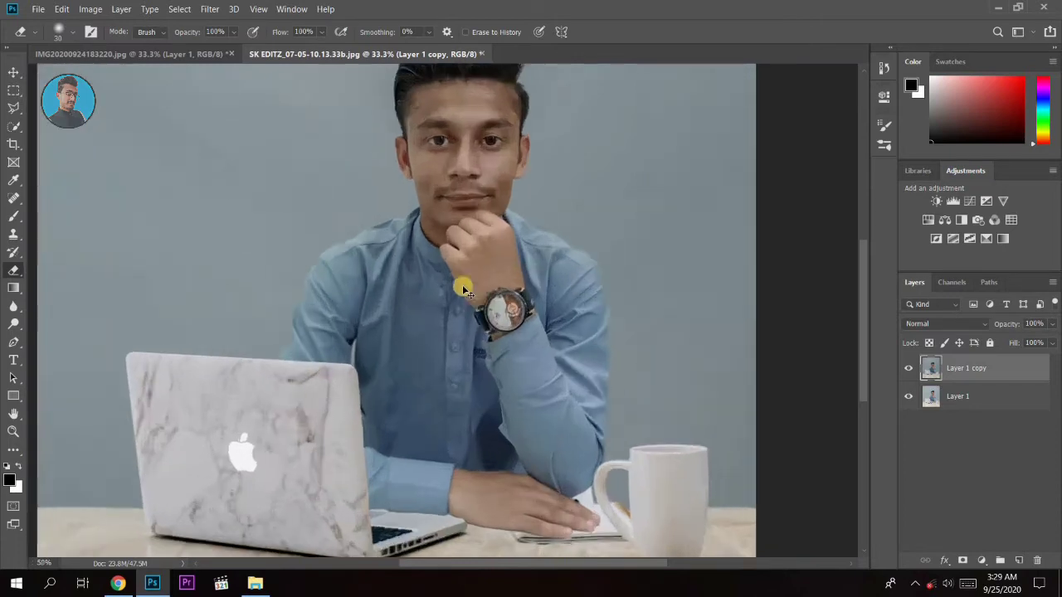
scroll(465, 287, up, 1)
click(14, 72)
scroll(313, 176, down, 2)
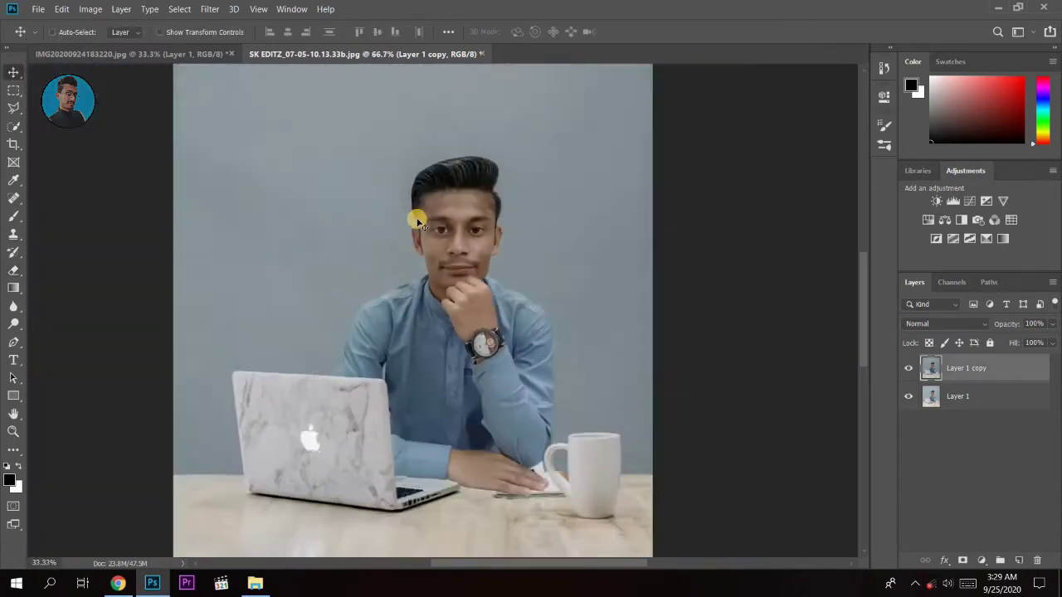
scroll(415, 215, down, 1)
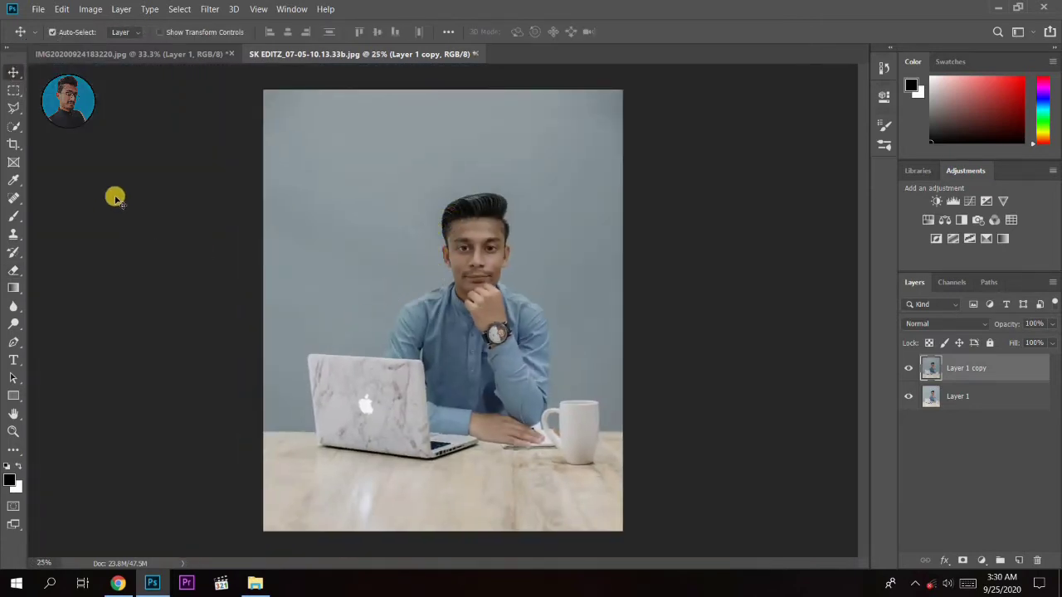
right_click(13, 215)
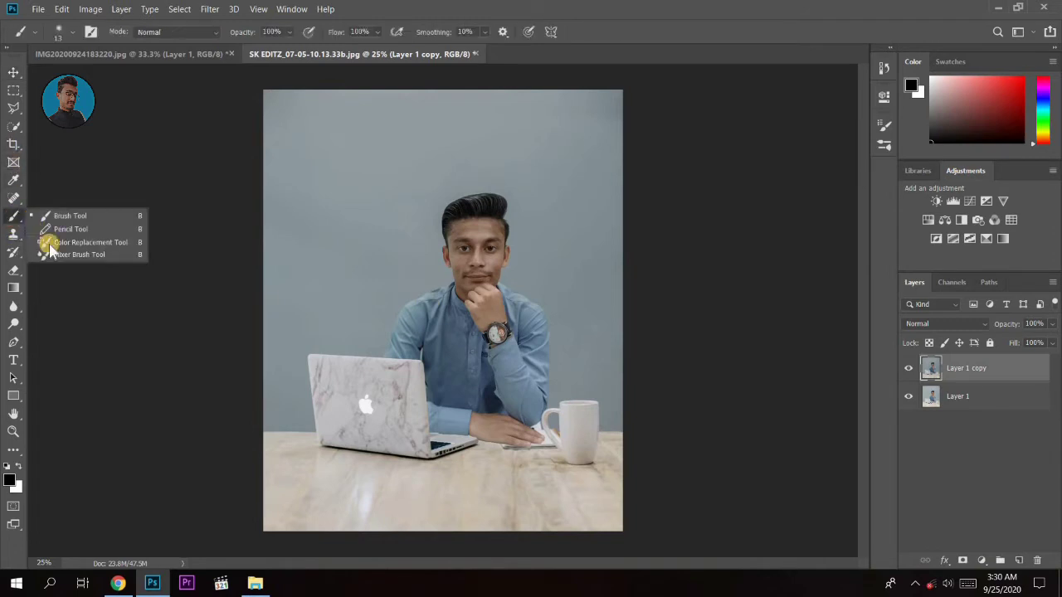
click(49, 253)
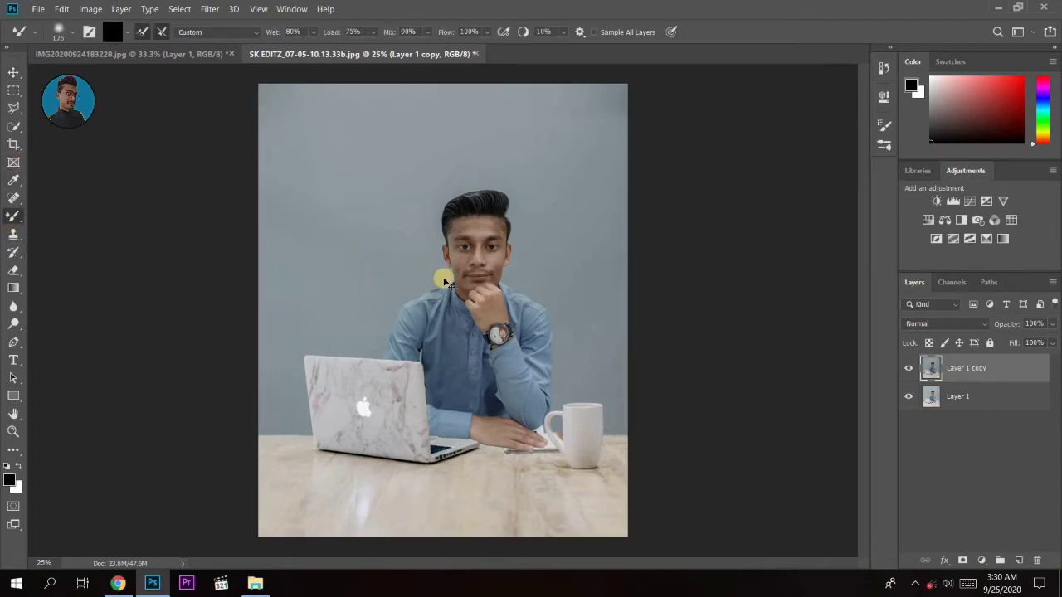
- Shrink the Mixer Brush, set it to clean after each stroke, and smooth the forehead and hairline
scroll(523, 218, up, 4)
scroll(389, 356, up, 1)
mouse_move(389, 356)
mouse_down()
mouse_move(396, 382)
mouse_move(356, 393)
mouse_move(373, 421)
mouse_up()
scroll(414, 335, down, 2)
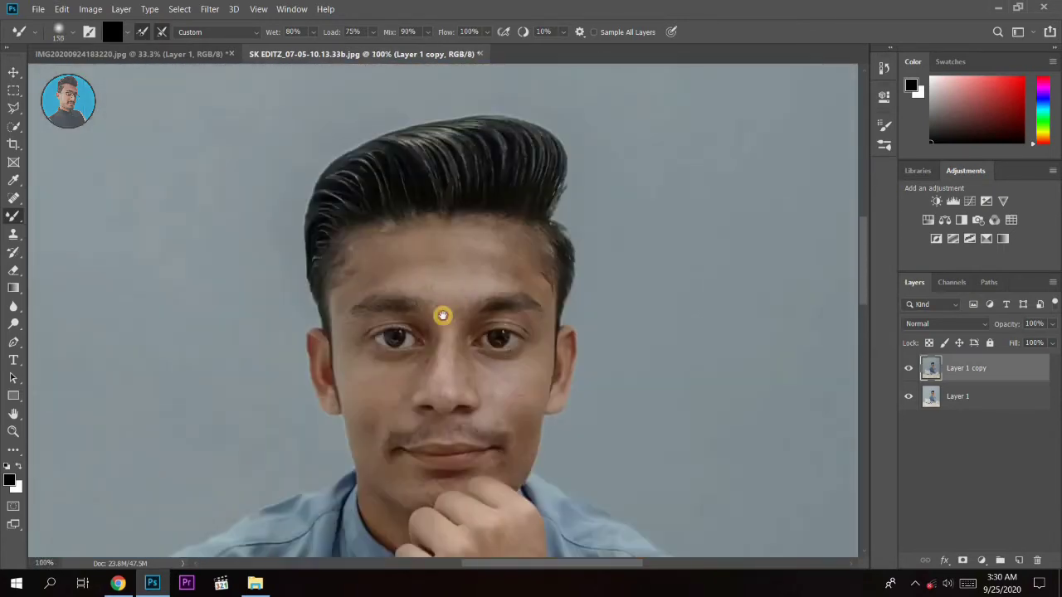
key(bracketleft)
key(bracketleft)
key(bracketleft)
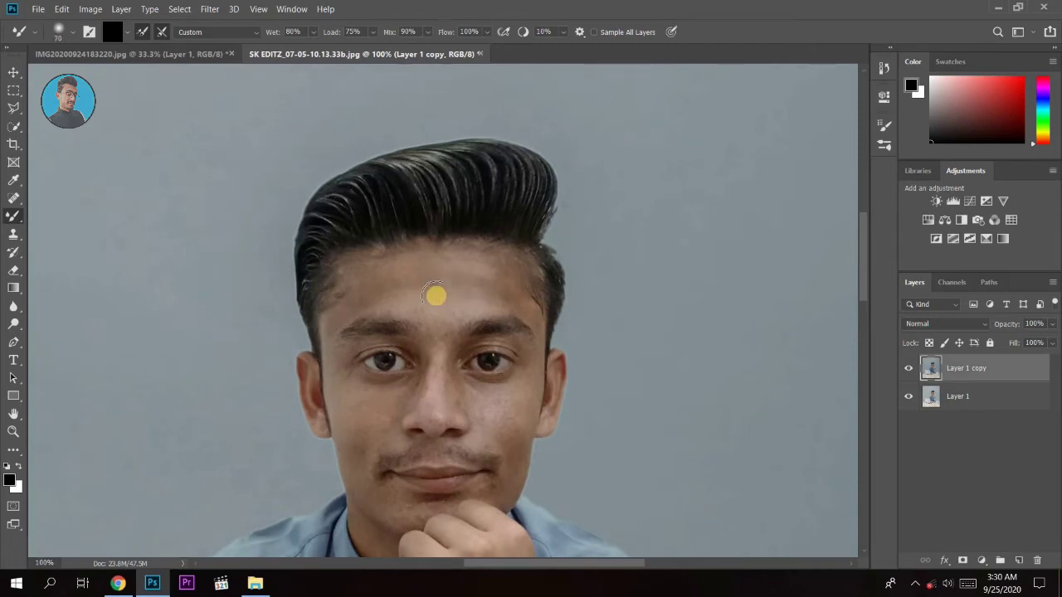
click(146, 32)
click(163, 33)
drag(478, 278, 389, 287)
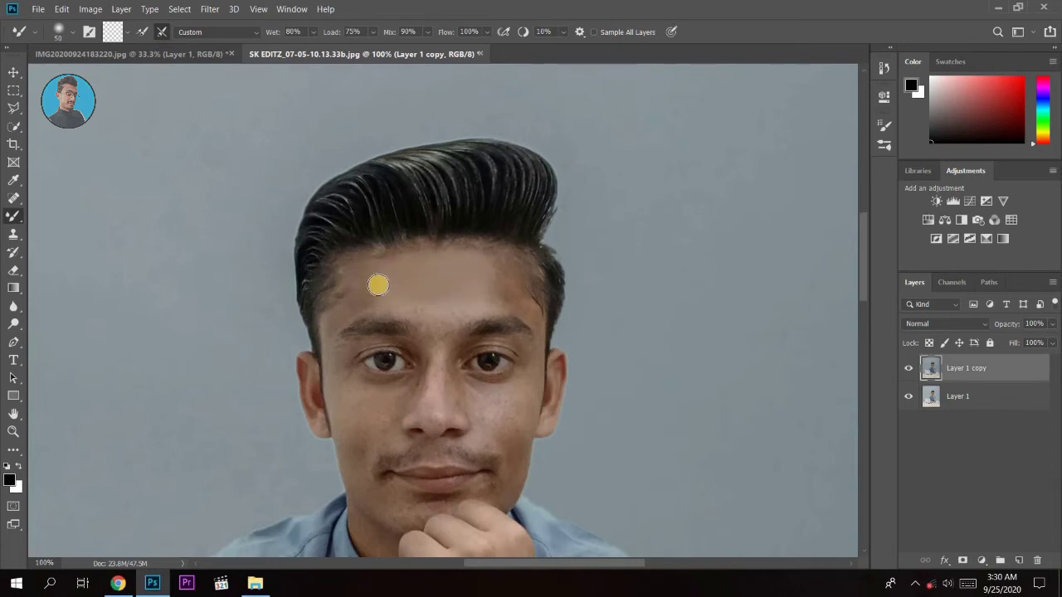
drag(368, 297, 390, 304)
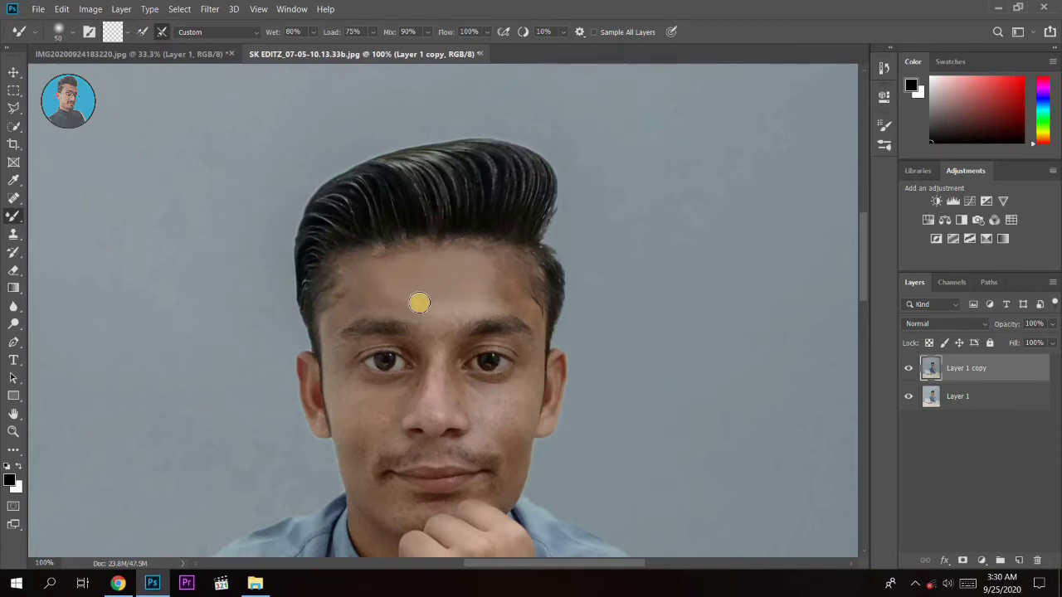
scroll(431, 286, up, 3)
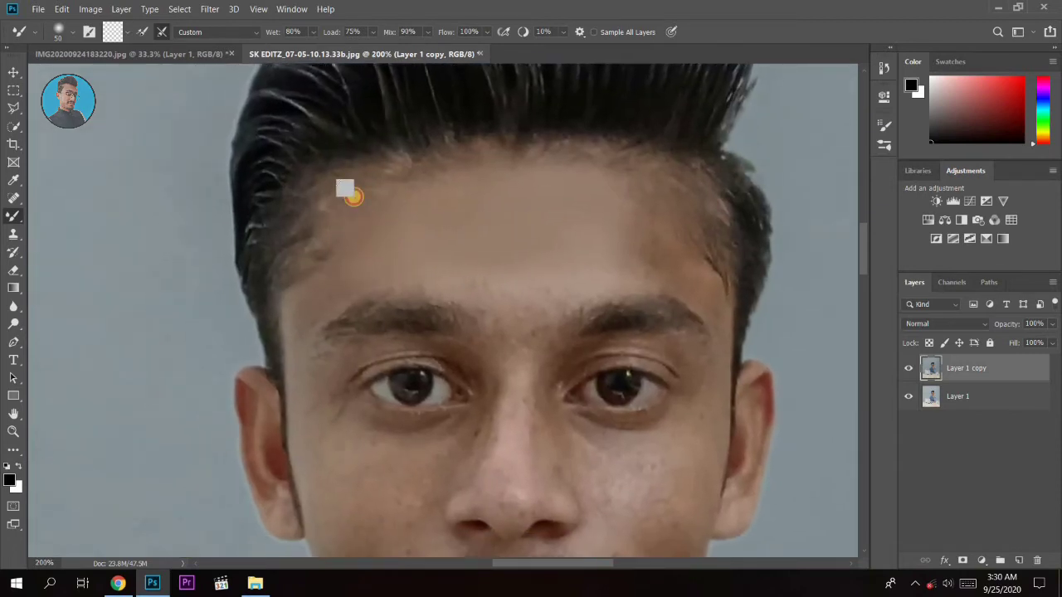
mouse_move(393, 196)
mouse_down()
mouse_move(455, 187)
mouse_move(339, 206)
mouse_move(637, 239)
mouse_move(709, 296)
mouse_move(738, 343)
mouse_move(595, 275)
mouse_move(632, 263)
mouse_move(571, 294)
mouse_up()
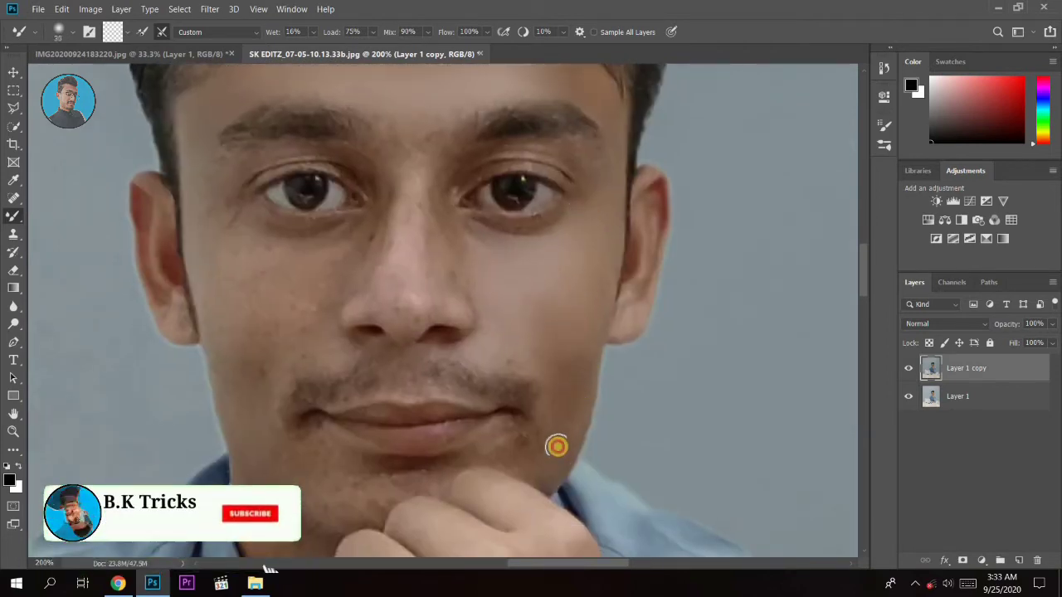
- Smooth the nose, brow and left cheek skin with a varying brush size
key(bracketleft)
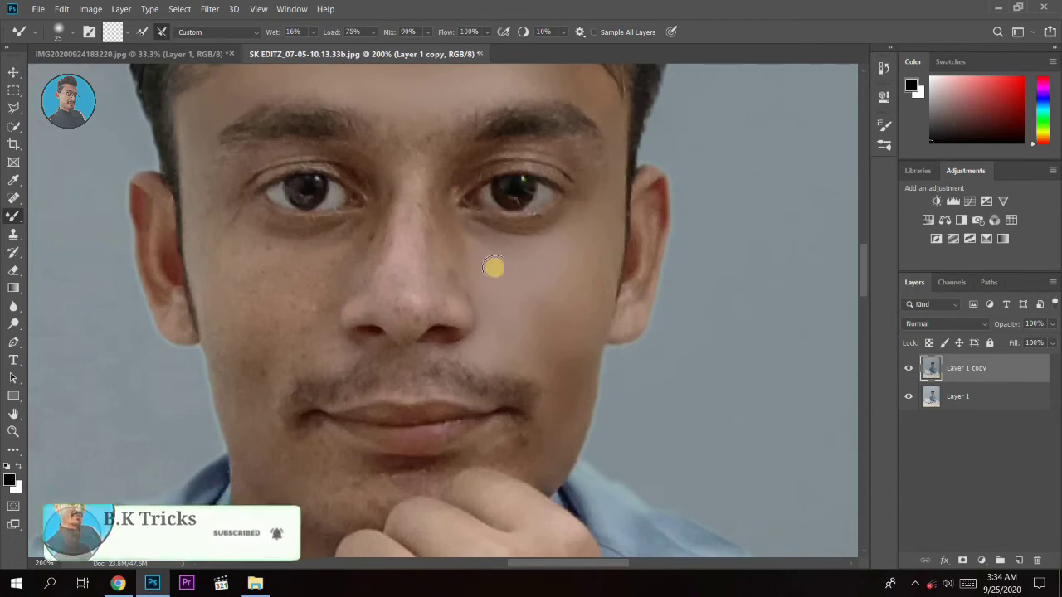
key(bracketright)
key(bracketright)
key(bracketright)
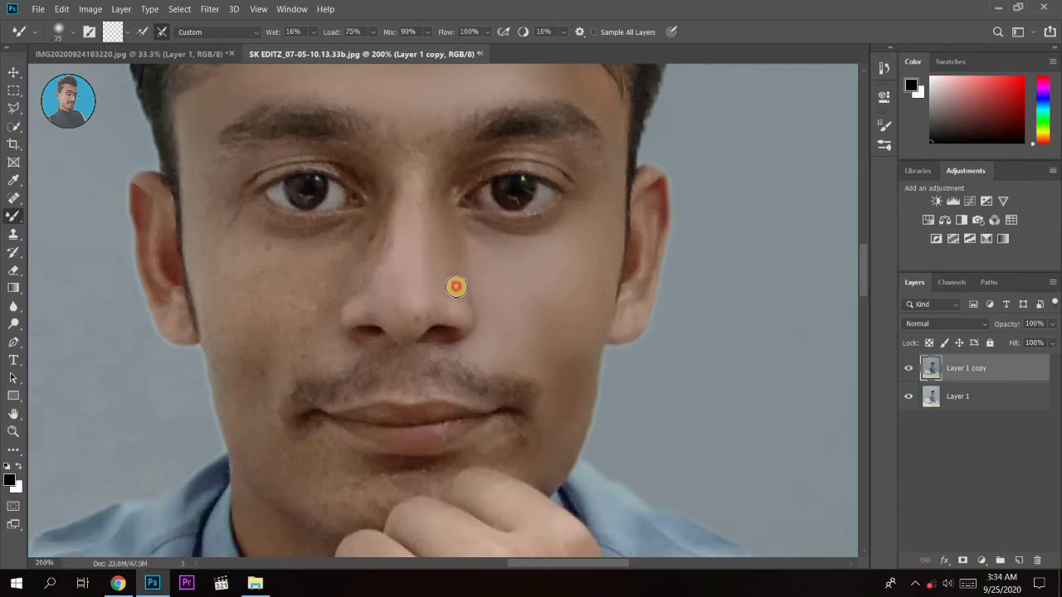
key(bracketleft)
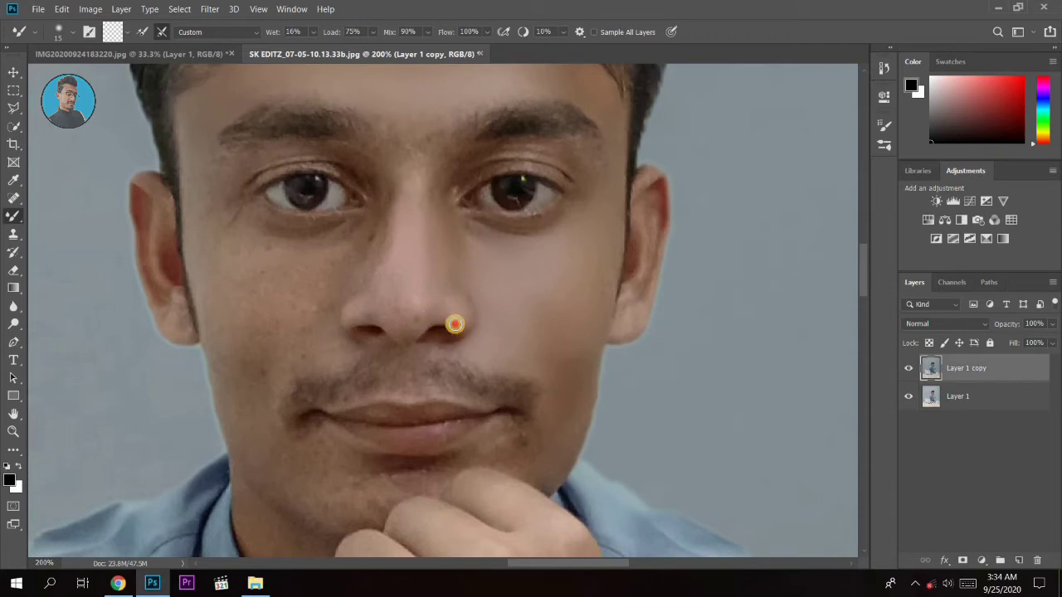
key(bracketright)
key(bracketright)
key(bracketright)
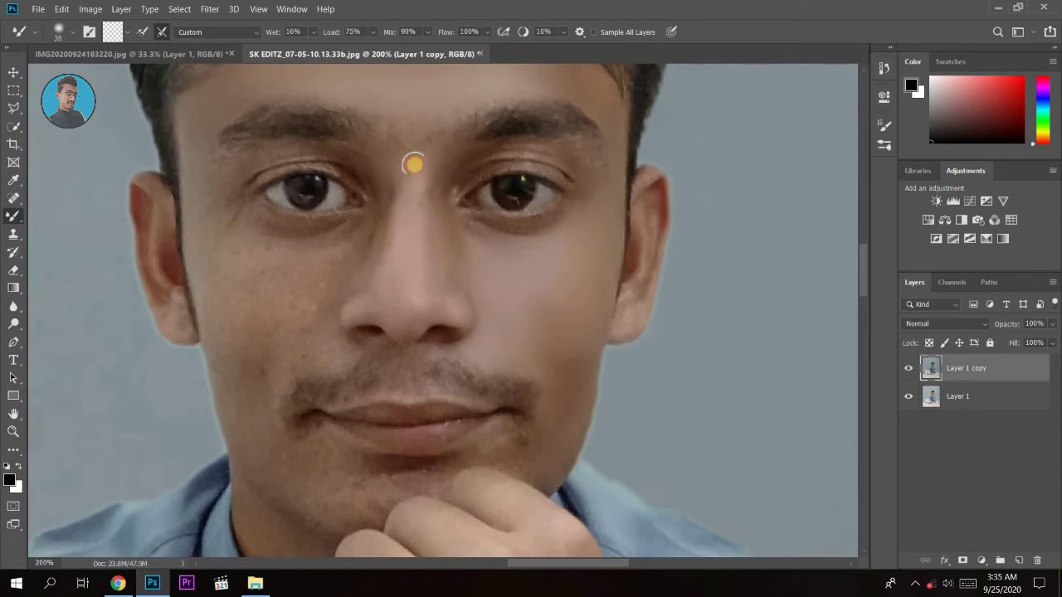
key(bracketleft)
key(bracketleft)
key(bracketleft)
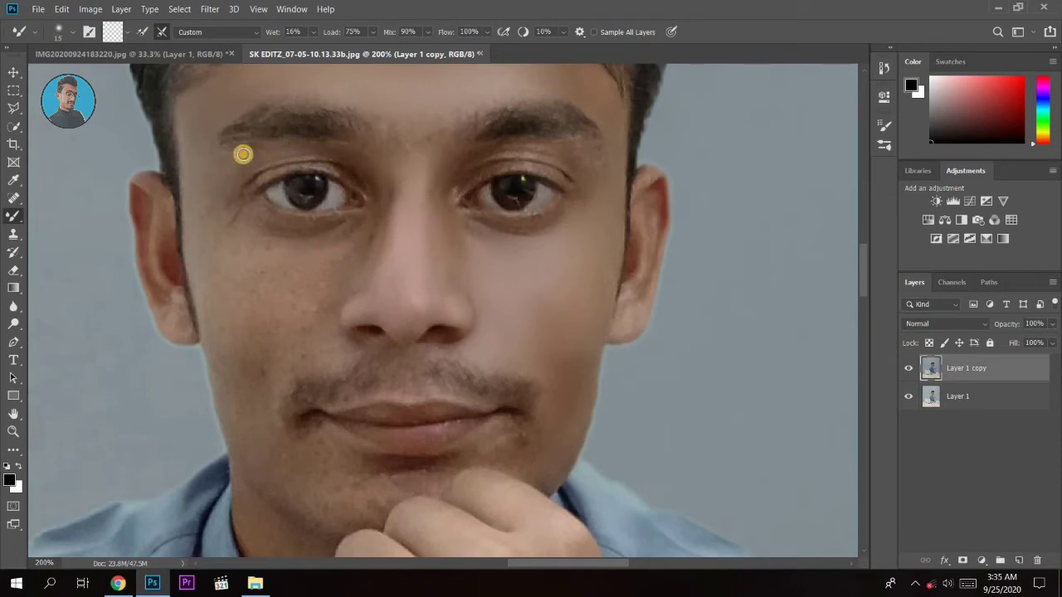
key(bracketright)
key(bracketright)
key(bracketright)
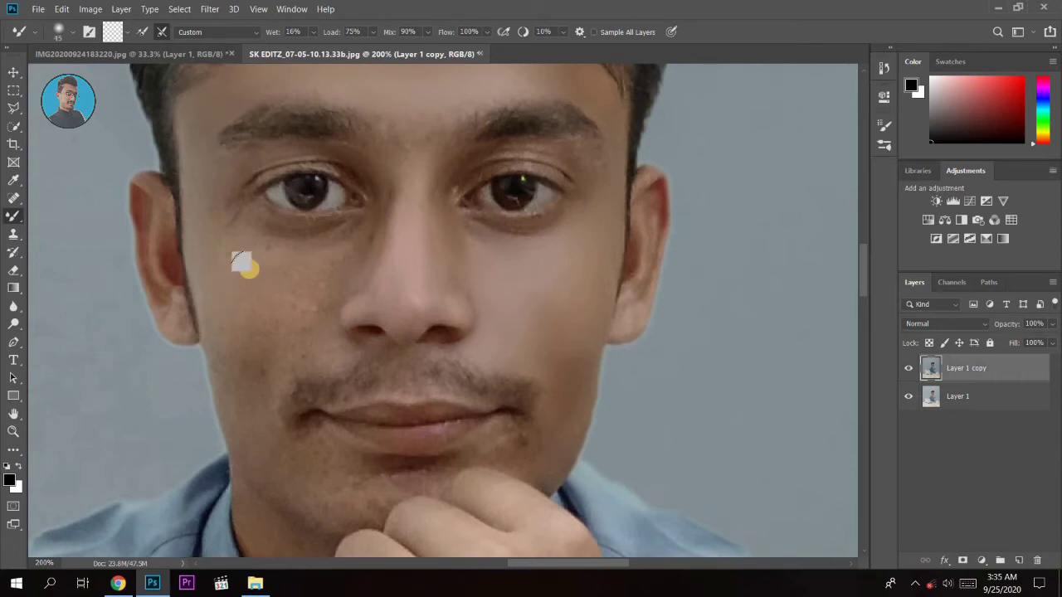
key(bracketleft)
key(bracketleft)
key(bracketleft)
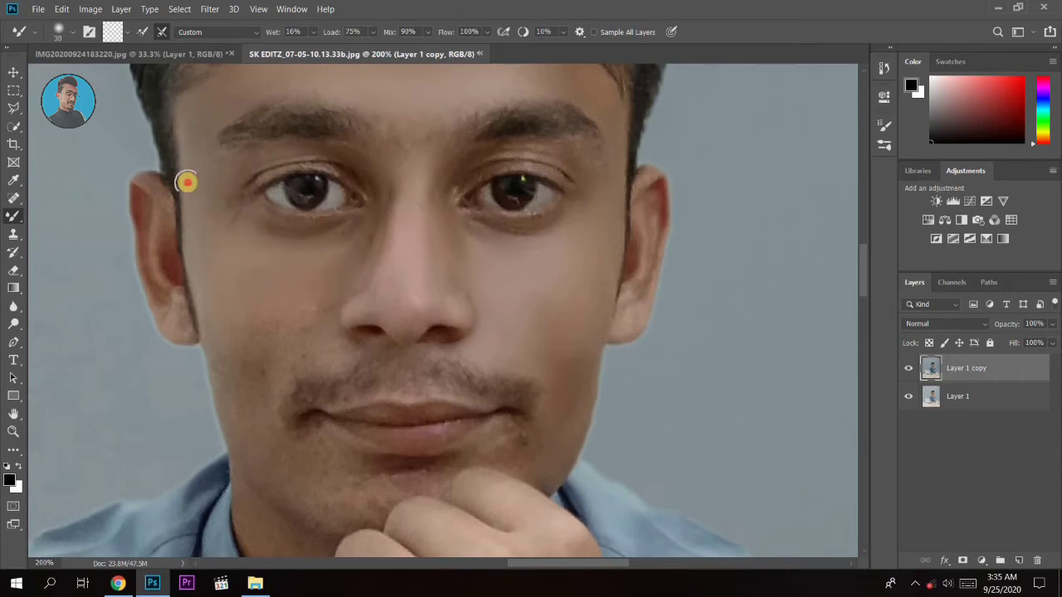
key(bracketleft)
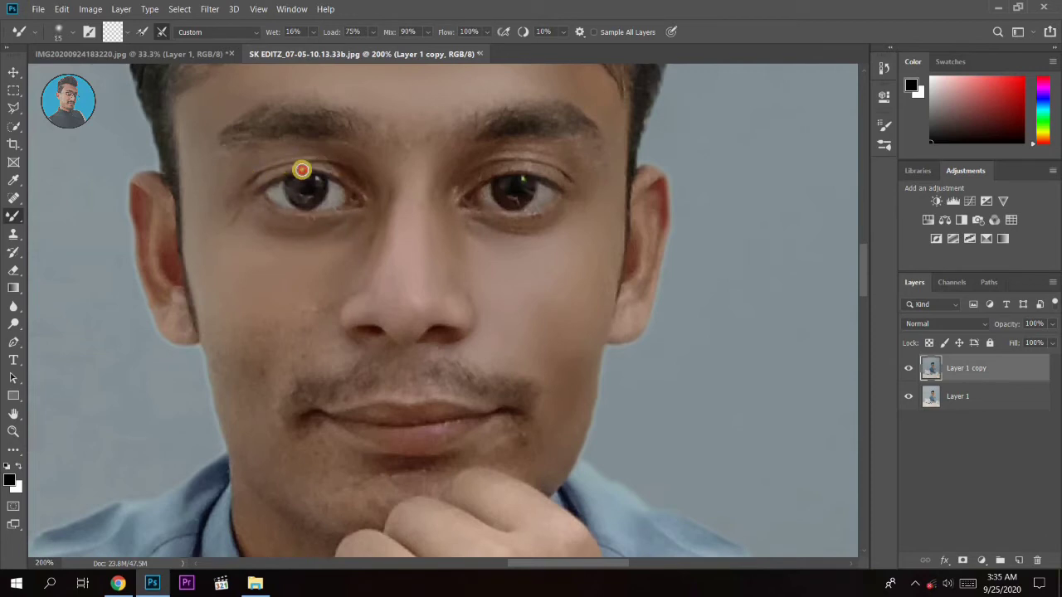
key(bracketright)
key(bracketright)
key(bracketright)
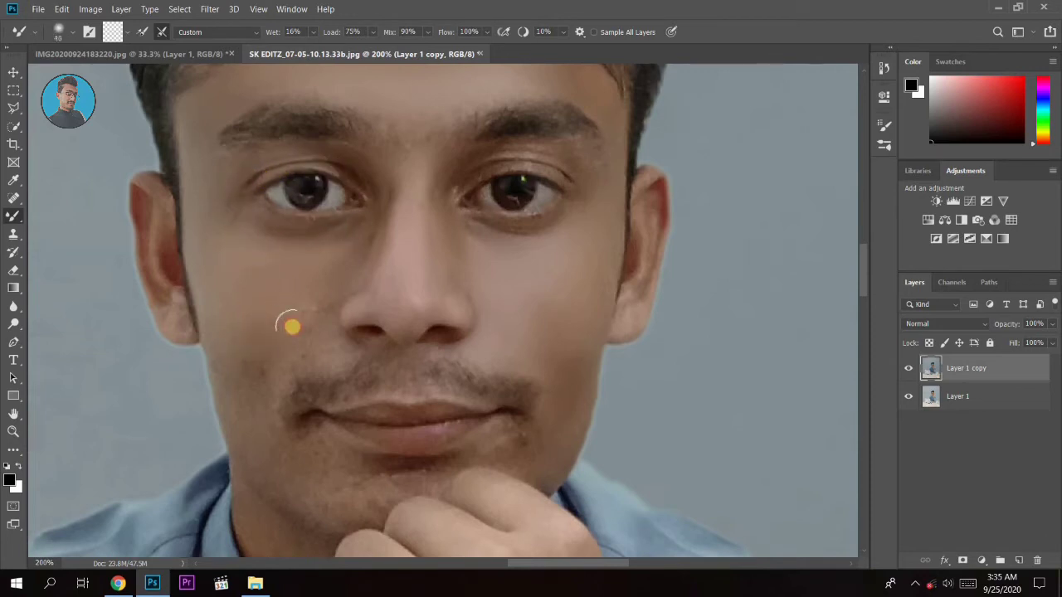
click(279, 309)
mouse_move(279, 309)
mouse_down()
mouse_move(312, 340)
mouse_move(341, 348)
mouse_move(284, 372)
mouse_move(246, 339)
mouse_move(234, 403)
mouse_move(244, 415)
mouse_move(233, 406)
mouse_move(332, 464)
mouse_up()
- Lower the brush's Wet setting and smooth the skin over the knuckles and hand
key(bracketright)
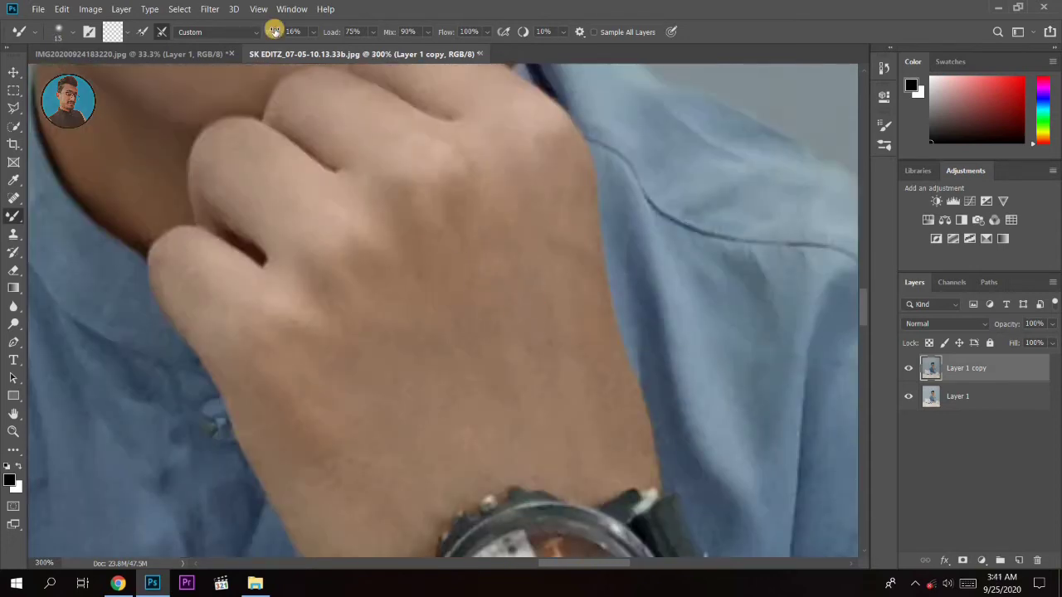
drag(274, 32, 263, 31)
drag(559, 387, 625, 450)
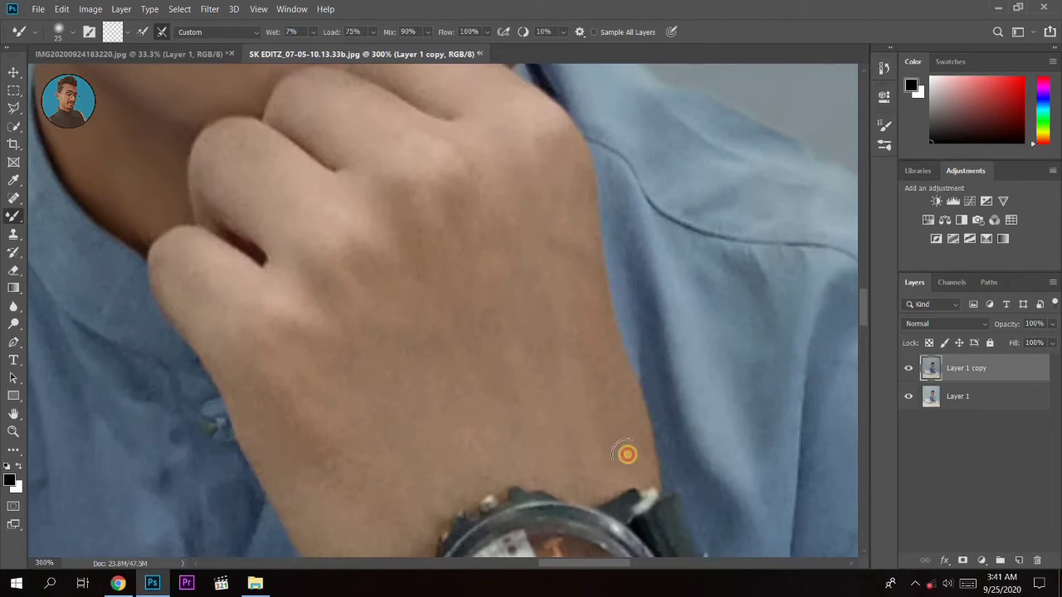
drag(581, 281, 553, 346)
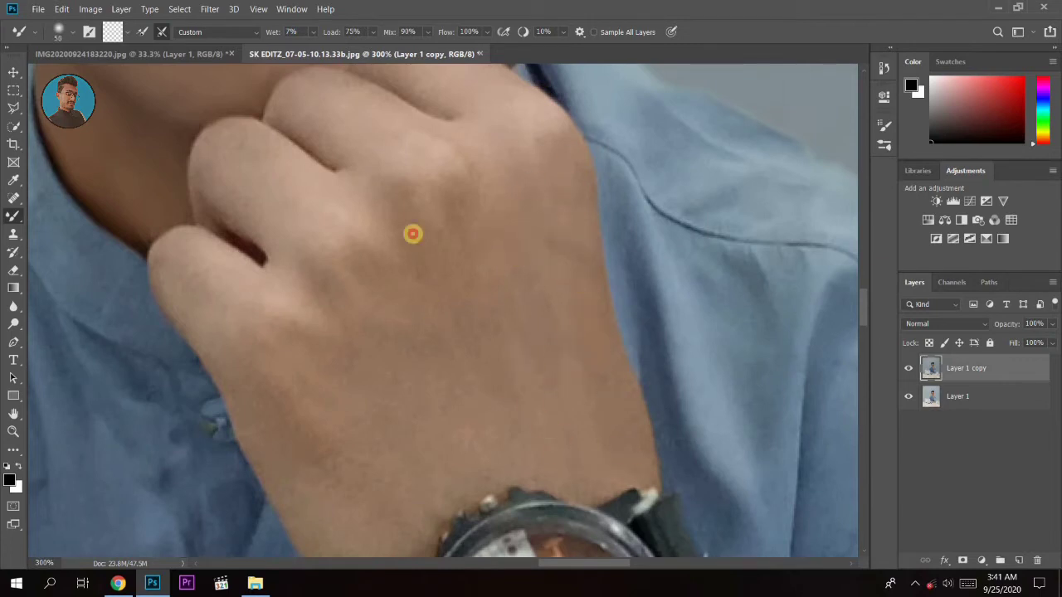
drag(375, 443, 421, 388)
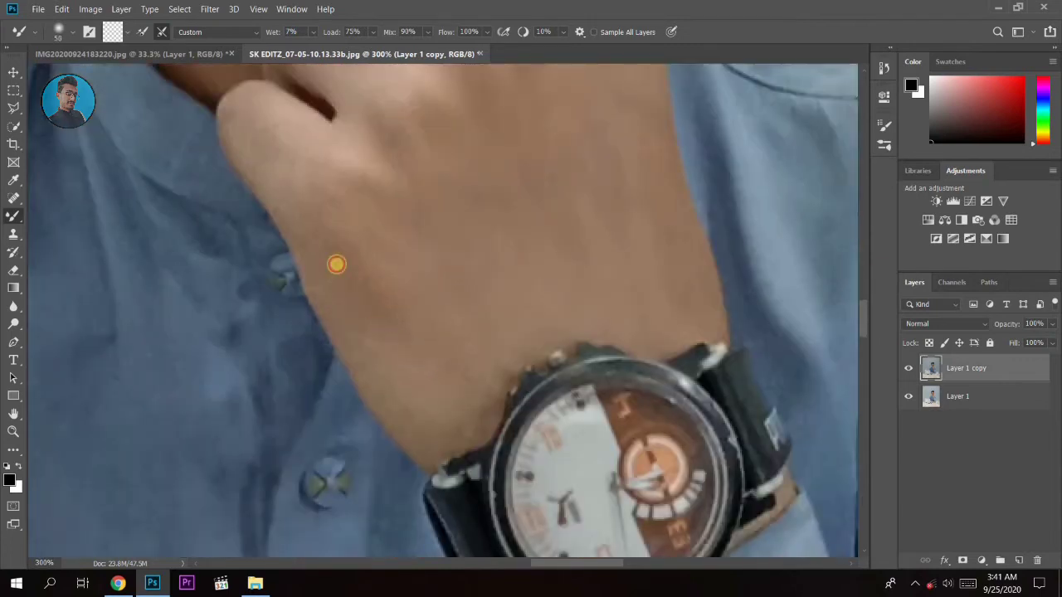
drag(414, 286, 314, 323)
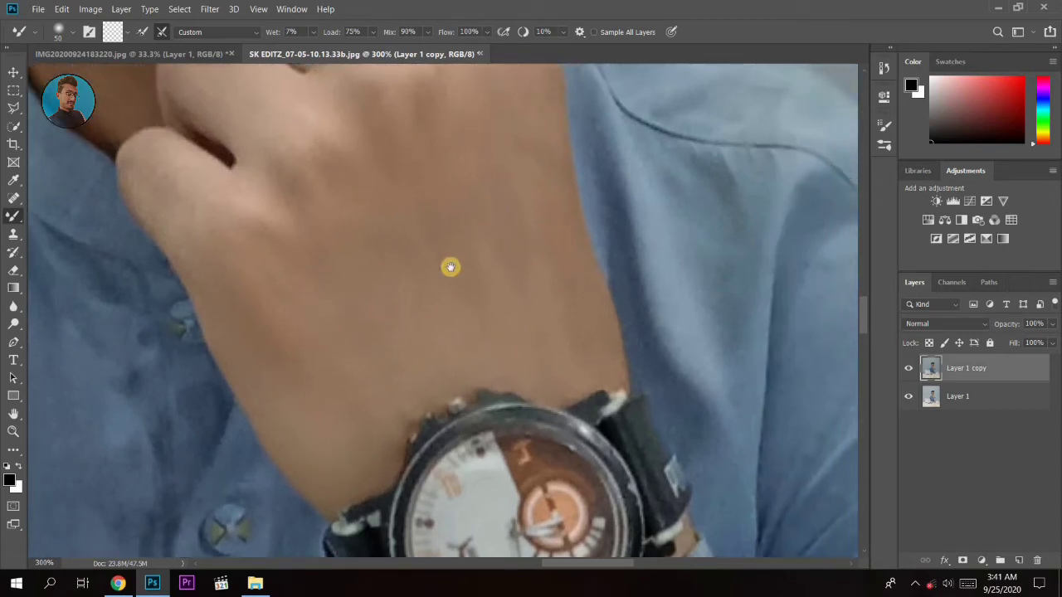
drag(450, 266, 480, 288)
mouse_move(467, 203)
mouse_down()
mouse_move(443, 277)
mouse_move(363, 298)
mouse_move(230, 282)
mouse_move(247, 402)
mouse_move(197, 438)
mouse_move(267, 367)
mouse_move(462, 316)
mouse_up()
mouse_move(650, 385)
mouse_down()
mouse_move(504, 290)
mouse_move(367, 244)
mouse_move(398, 225)
mouse_move(224, 147)
mouse_move(204, 213)
mouse_move(419, 152)
mouse_move(545, 213)
mouse_move(506, 259)
mouse_move(583, 348)
mouse_move(683, 272)
mouse_move(549, 265)
mouse_move(548, 247)
mouse_move(587, 194)
mouse_up()
key(ctrl+minus)
- Shrink the brush for the back of the hand and toggle the layer to compare before and after
key(bracketleft)
key(bracketleft)
key(bracketleft)
scroll(498, 216, down, 3)
scroll(490, 350, down, 2)
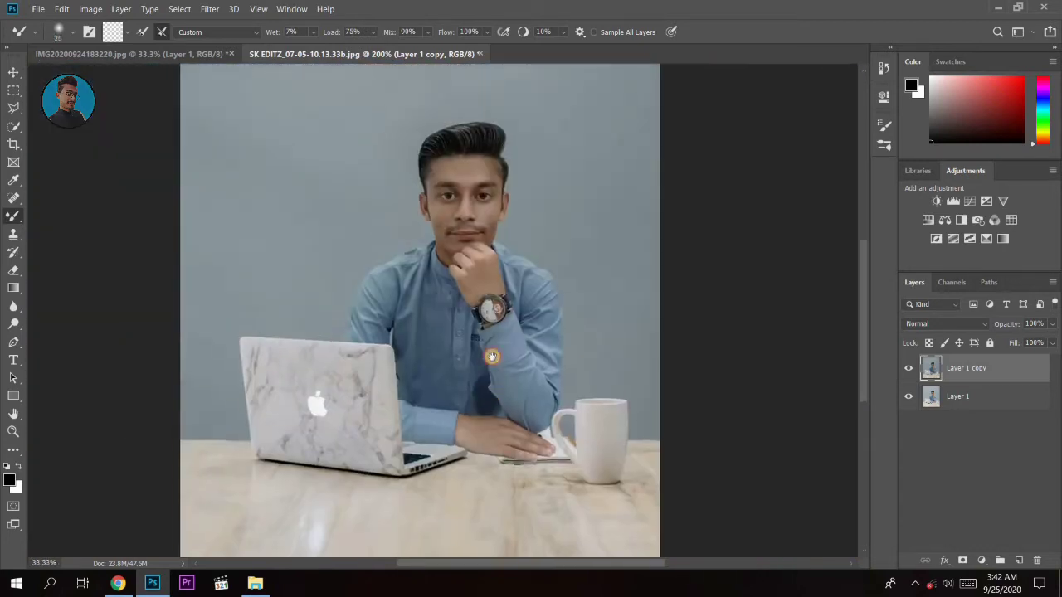
scroll(494, 358, up, 1)
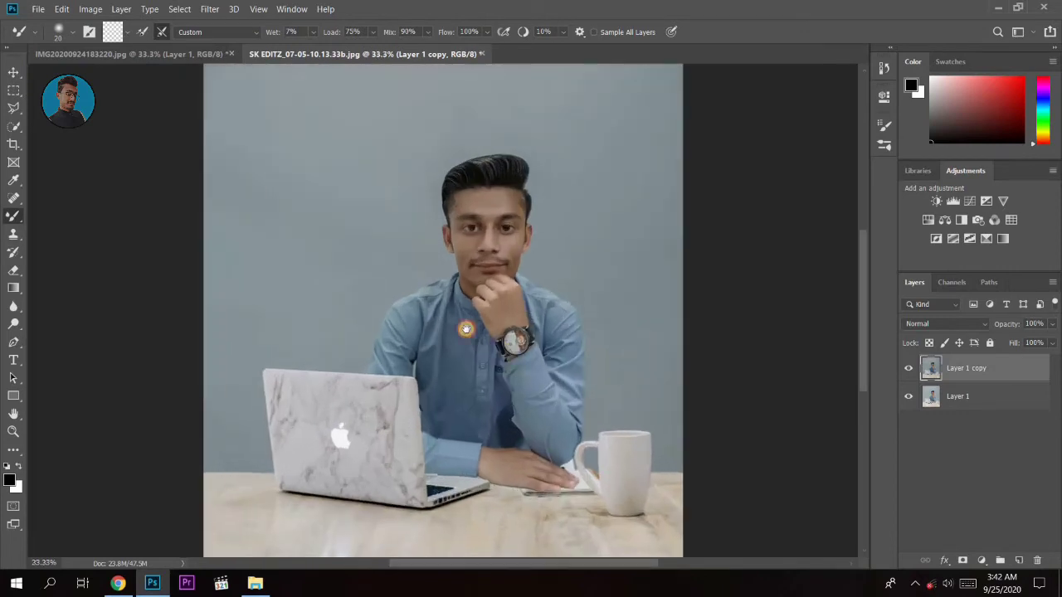
click(908, 369)
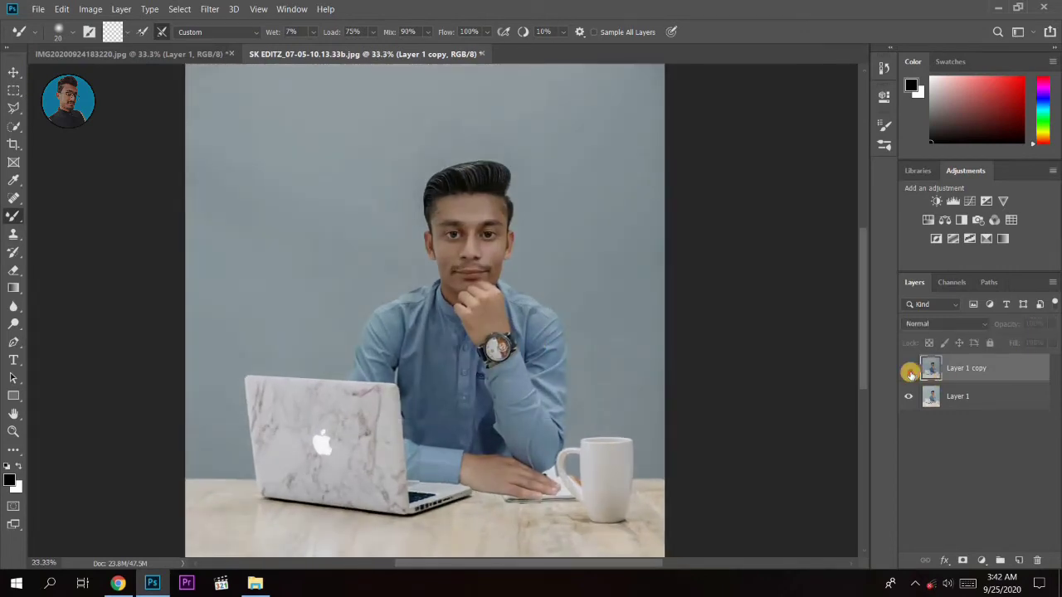
click(908, 369)
click(908, 369)
scroll(647, 297, down, 1)
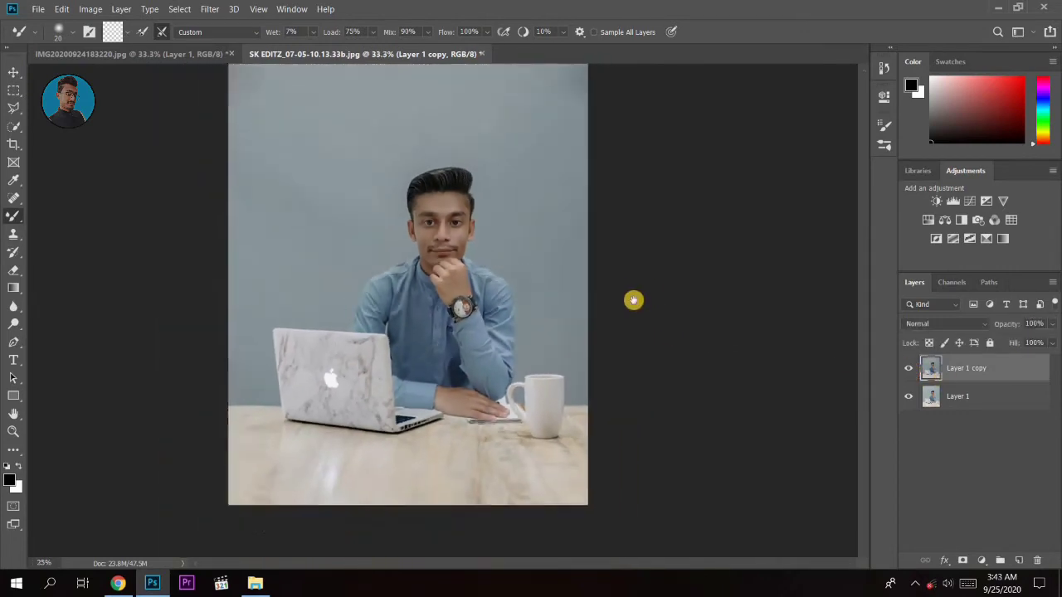
- Merge the two layers into Layer 1 copy and duplicate it as Layer 1 copy 2
shift+click(987, 401)
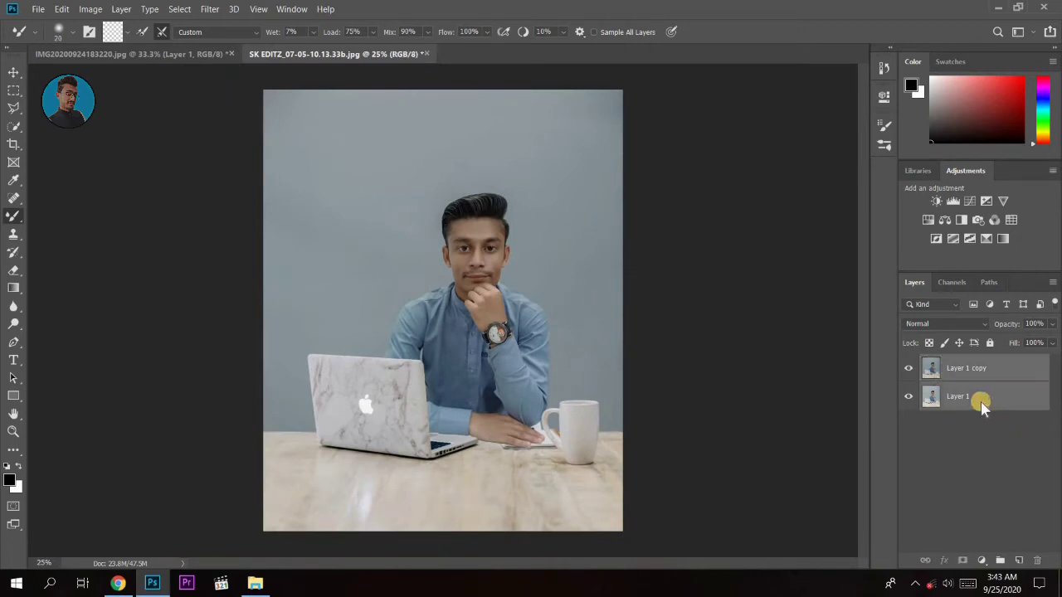
right_click(981, 402)
click(880, 396)
drag(929, 369, 1021, 560)
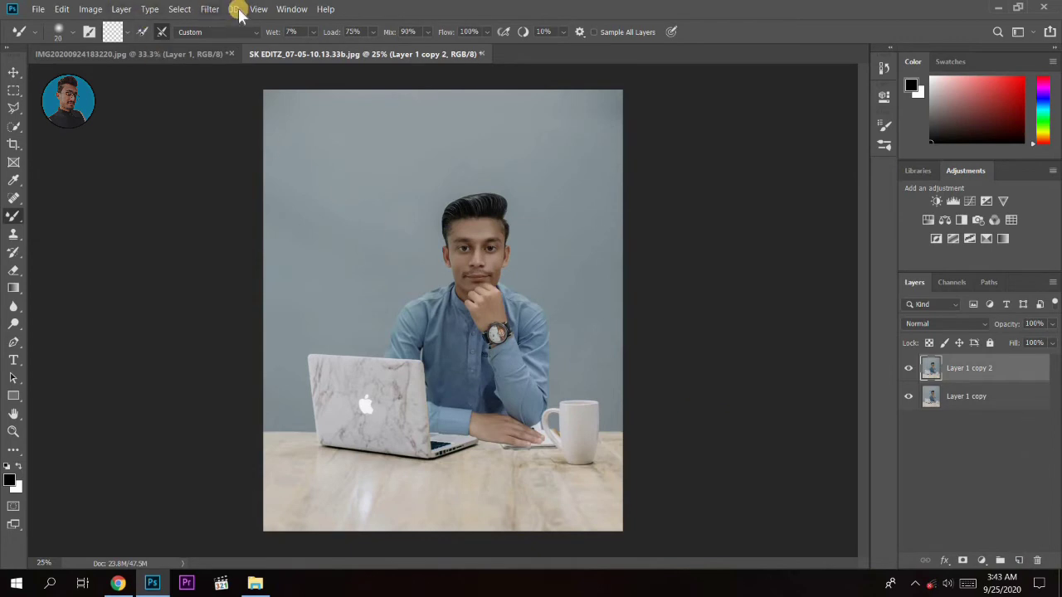
- In the Camera Raw Filter, set Exposure to +0.10 and Shadows to +4
click(209, 9)
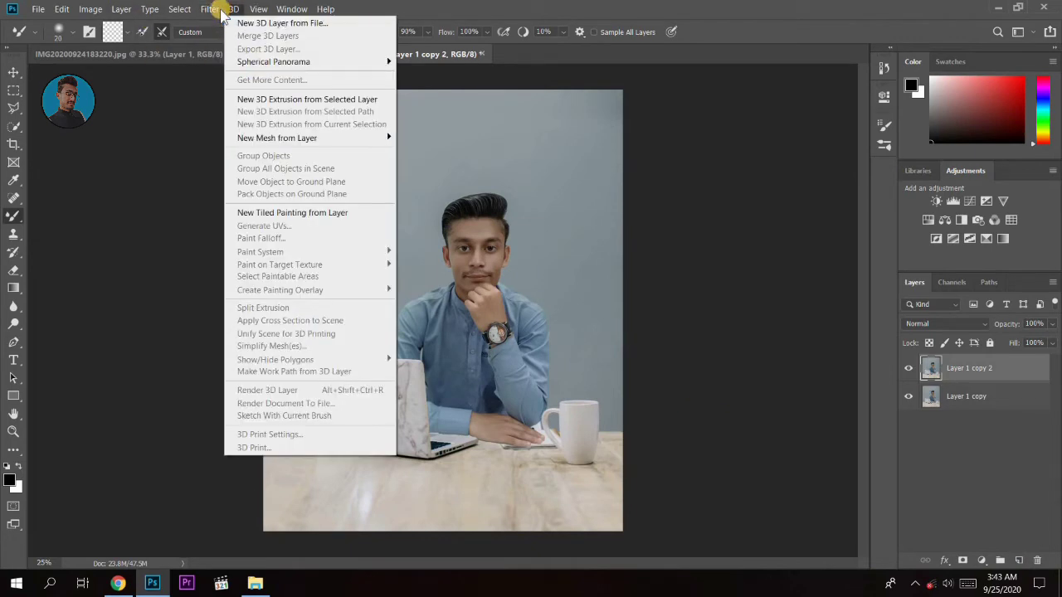
click(236, 86)
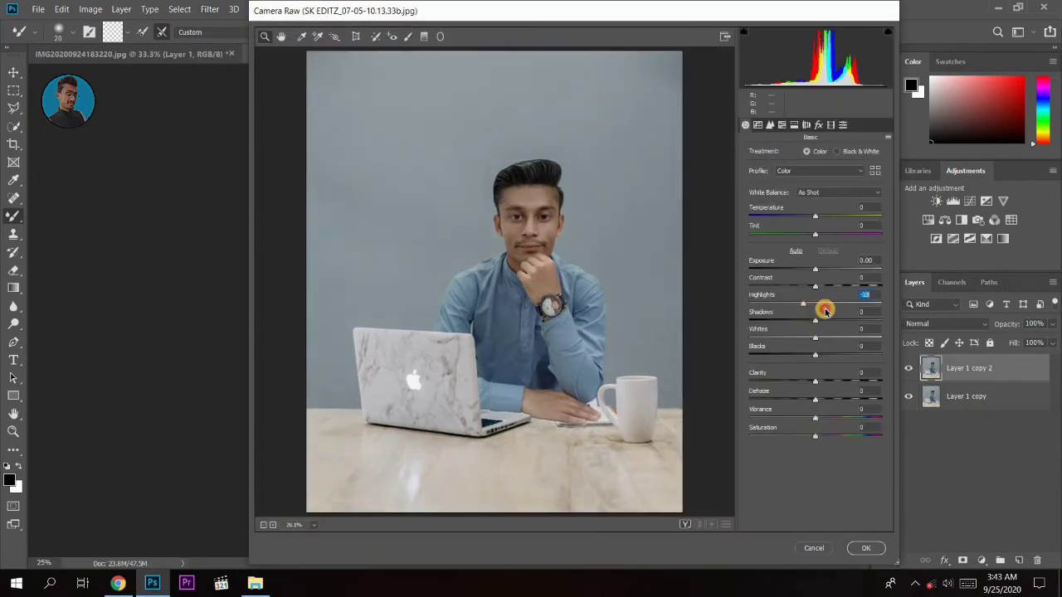
drag(809, 310, 823, 288)
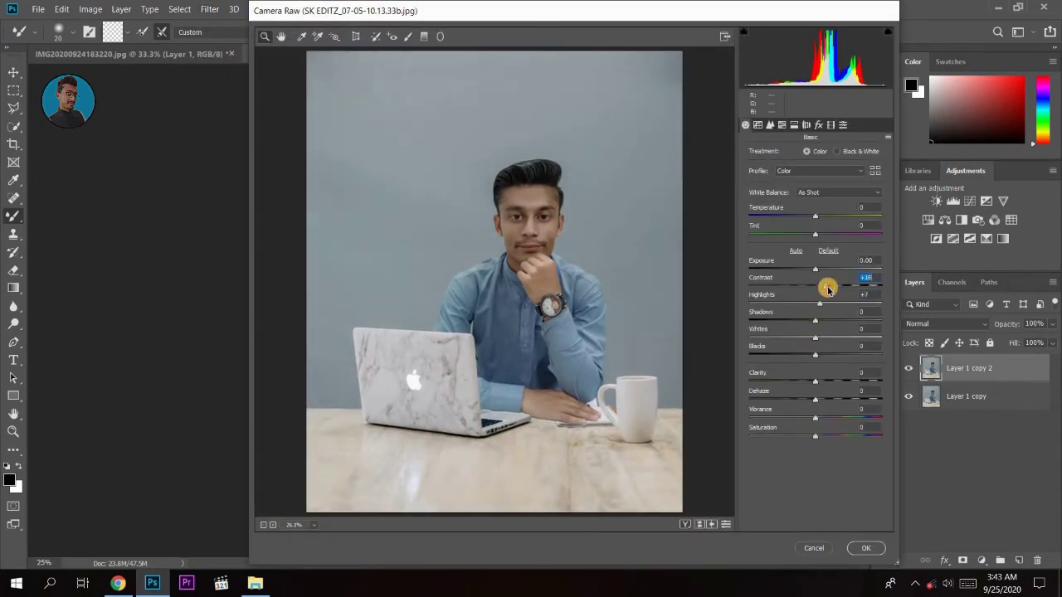
click(817, 270)
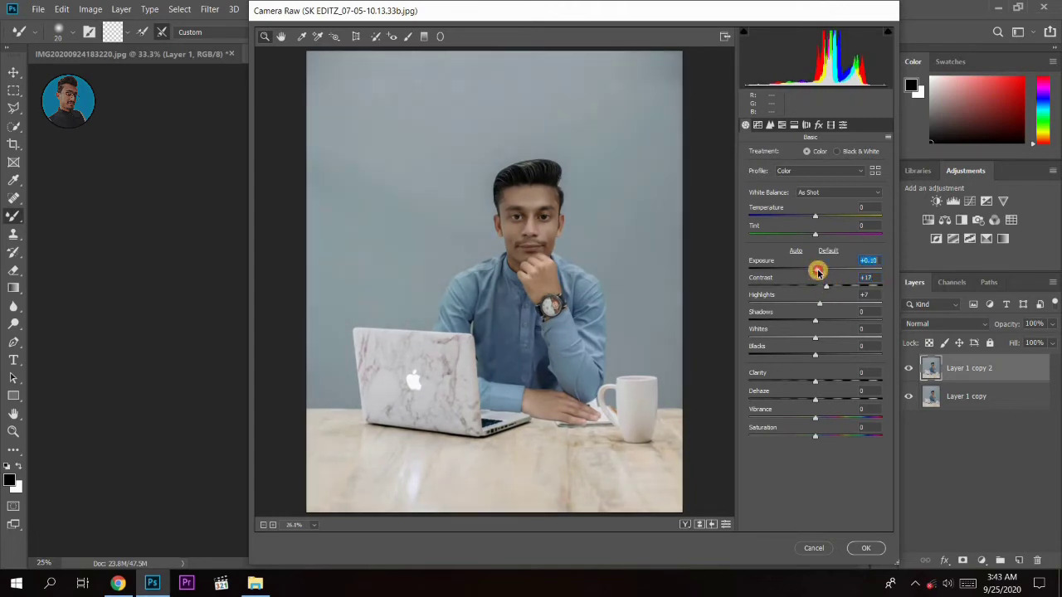
mouse_move(816, 320)
mouse_down()
mouse_move(824, 315)
mouse_move(816, 315)
mouse_move(817, 336)
mouse_move(796, 341)
mouse_move(804, 355)
mouse_up()
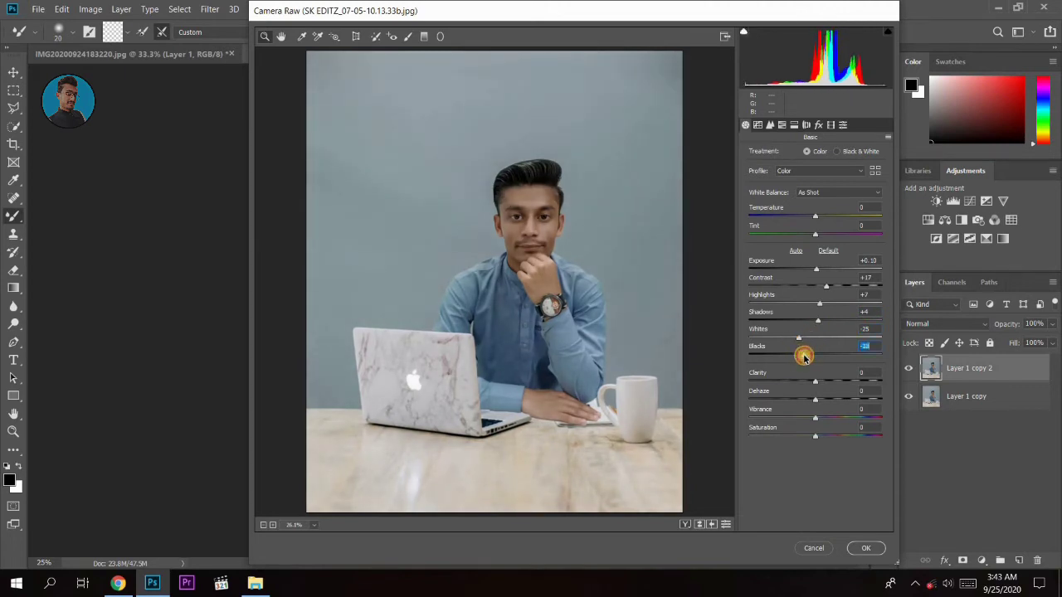
- Set Tone Curve Highlights to -34 and HSL Orange to Saturation -14 and Luminance +13, then apply
click(757, 124)
mouse_move(822, 333)
mouse_down()
mouse_move(792, 333)
mouse_move(824, 349)
mouse_move(818, 358)
mouse_up()
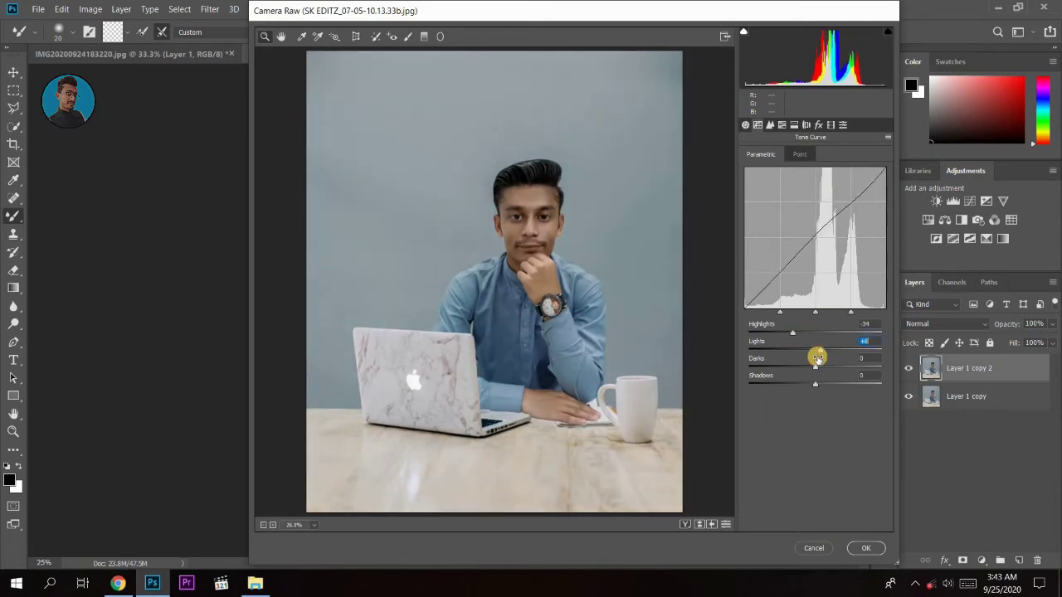
click(781, 126)
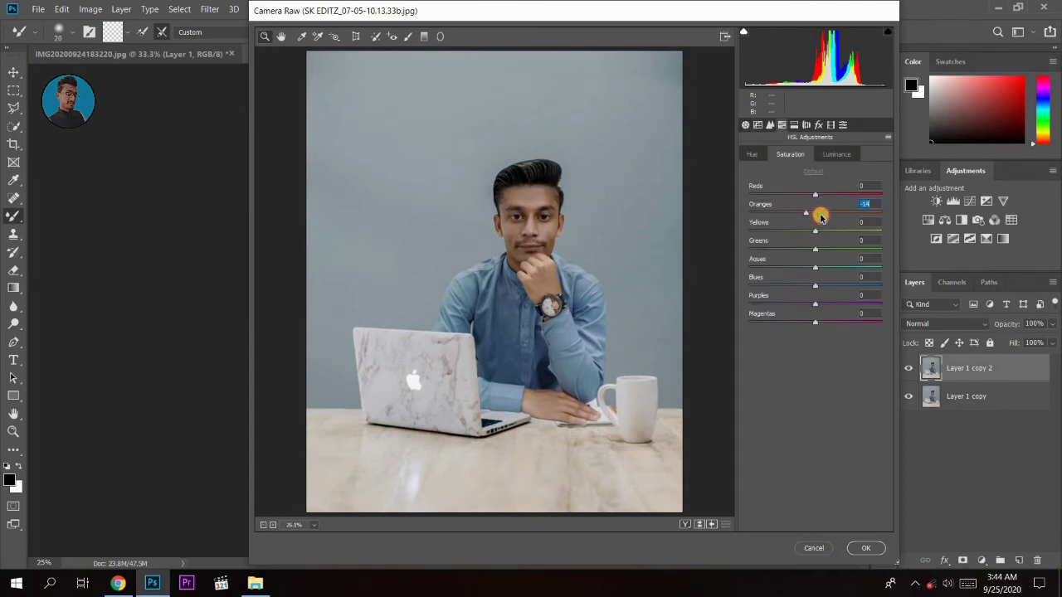
click(838, 156)
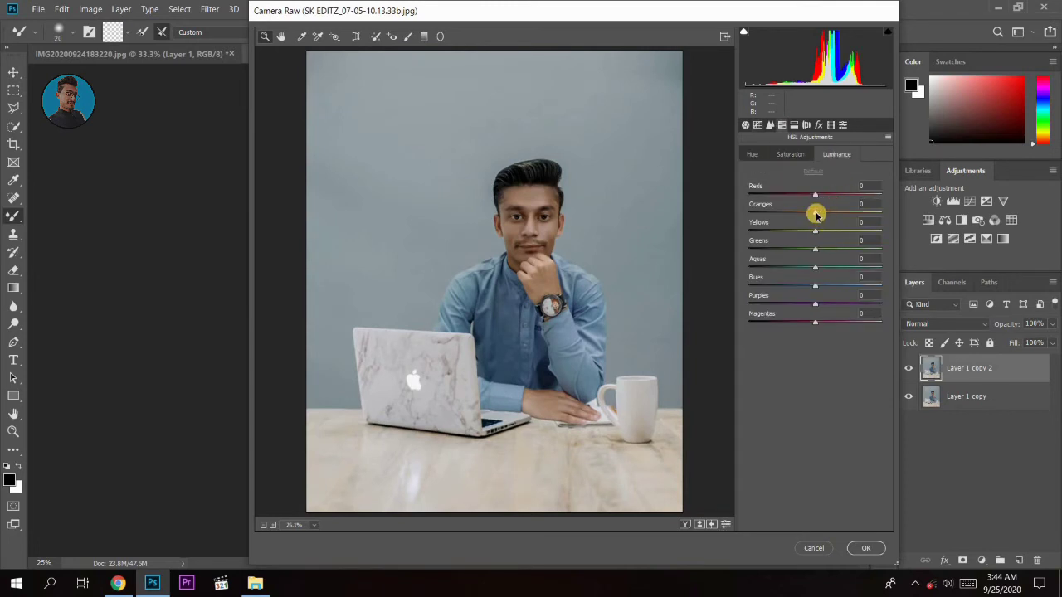
click(867, 548)
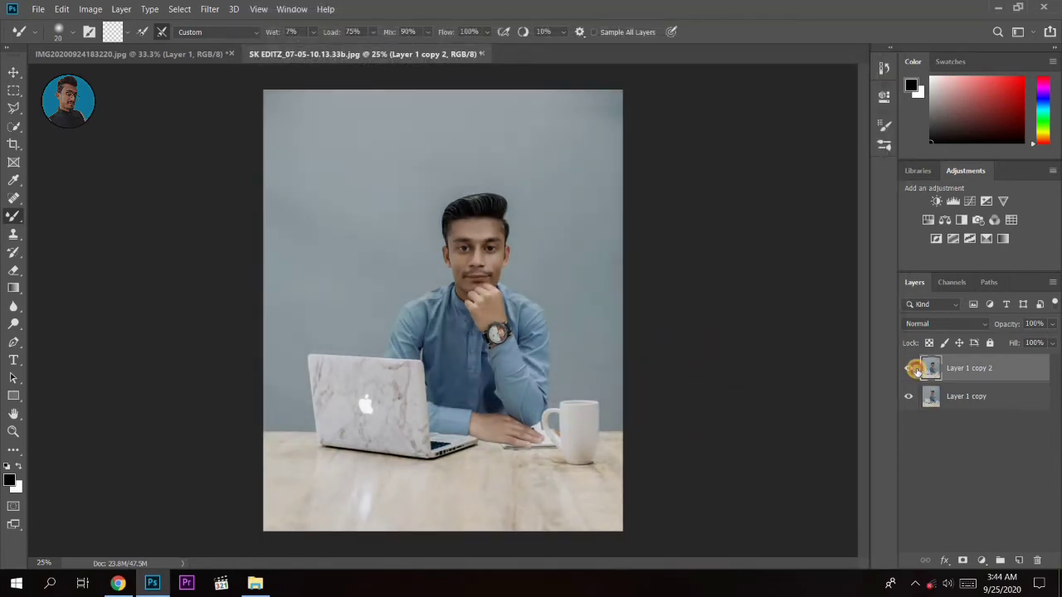
- Merge the two photo layers into Layer 1 copy 2 and duplicate it as Layer 1 copy 3
shift+click(959, 409)
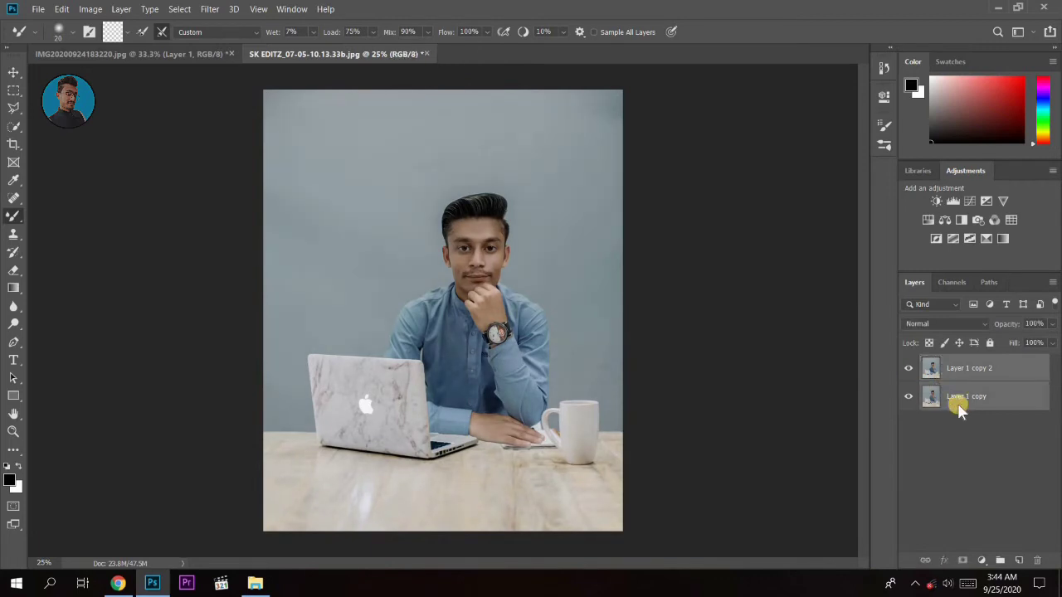
right_click(959, 412)
click(913, 391)
drag(933, 369, 1019, 561)
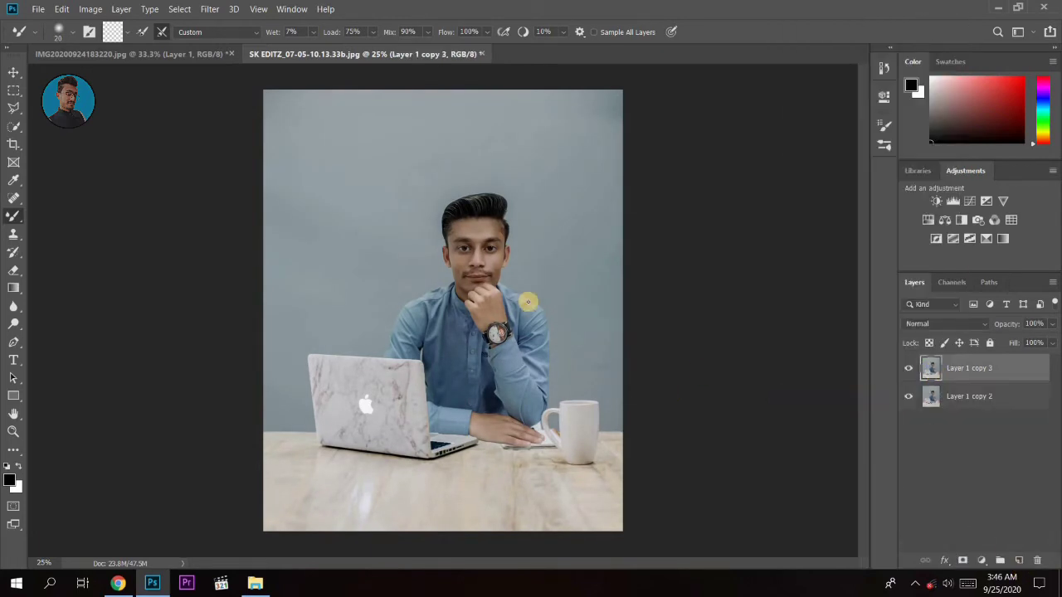
- Set the brush size to 250, close the Filter menu unused, and switch to File Explorer
key(bracketright)
key(bracketright)
key(bracketright)
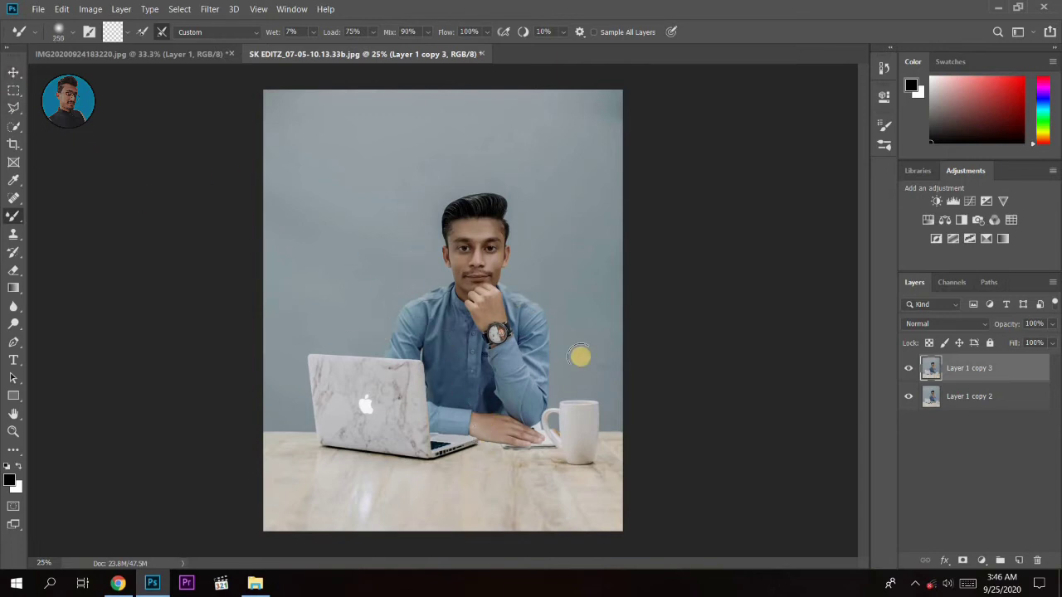
click(209, 10)
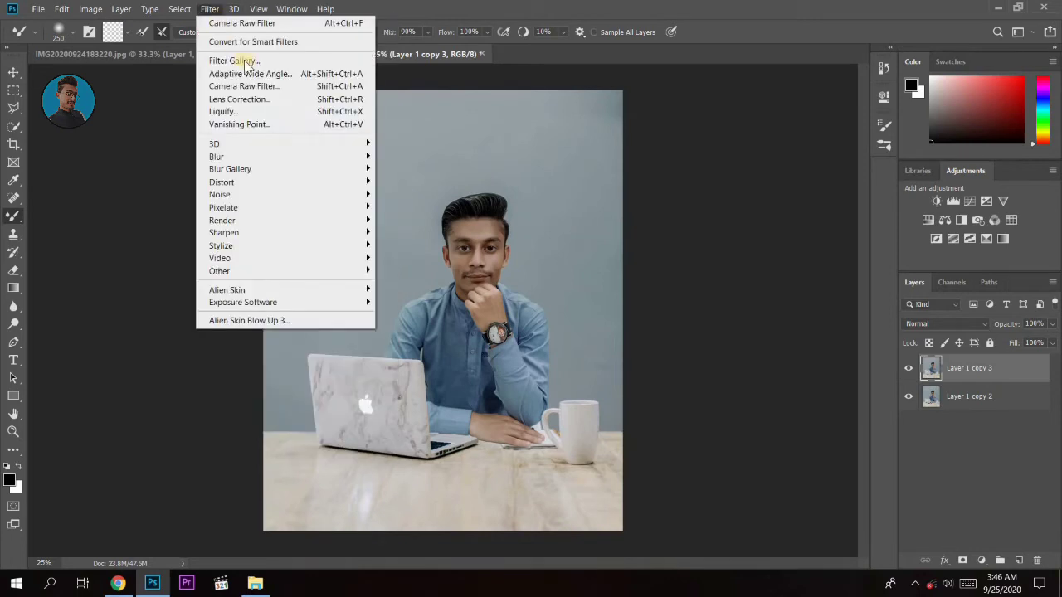
click(267, 86)
key(alt+Tab)
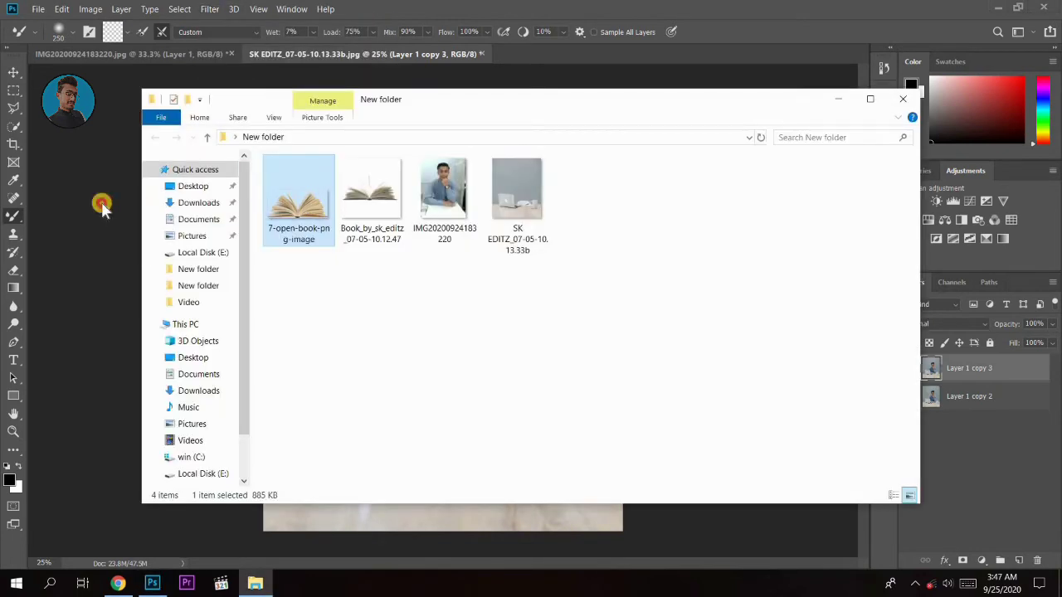
- Drag 7-open-book-png-image onto the canvas and scale it down to sit on the desk
drag(301, 192, 102, 206)
mouse_move(592, 380)
mouse_down()
mouse_move(592, 390)
mouse_move(489, 332)
mouse_move(560, 482)
mouse_move(546, 467)
mouse_up()
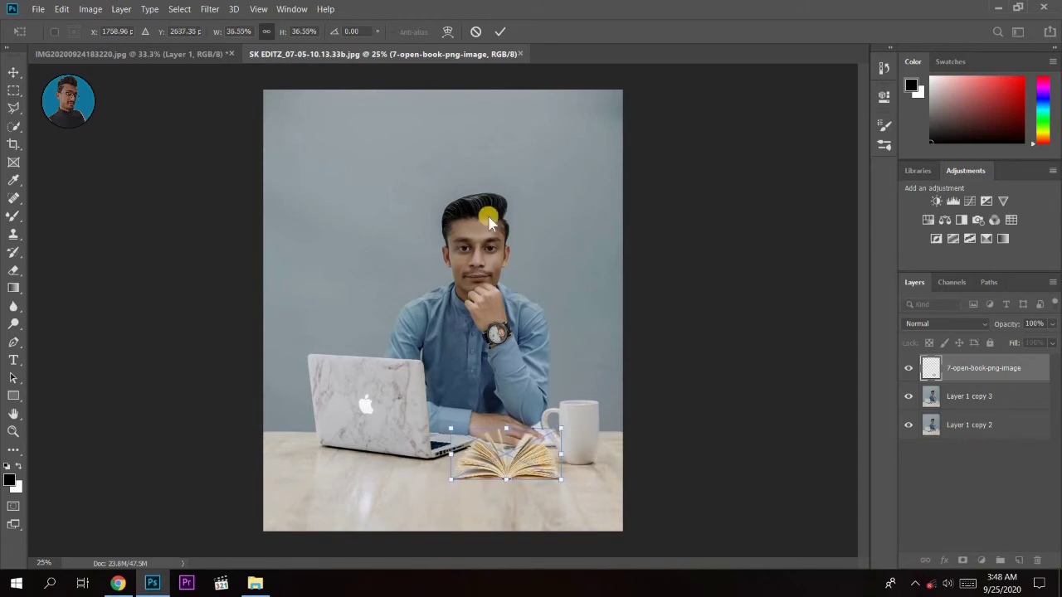
- Commit the book's placement, rasterize its layer, and pick the Brush at size 200
click(500, 32)
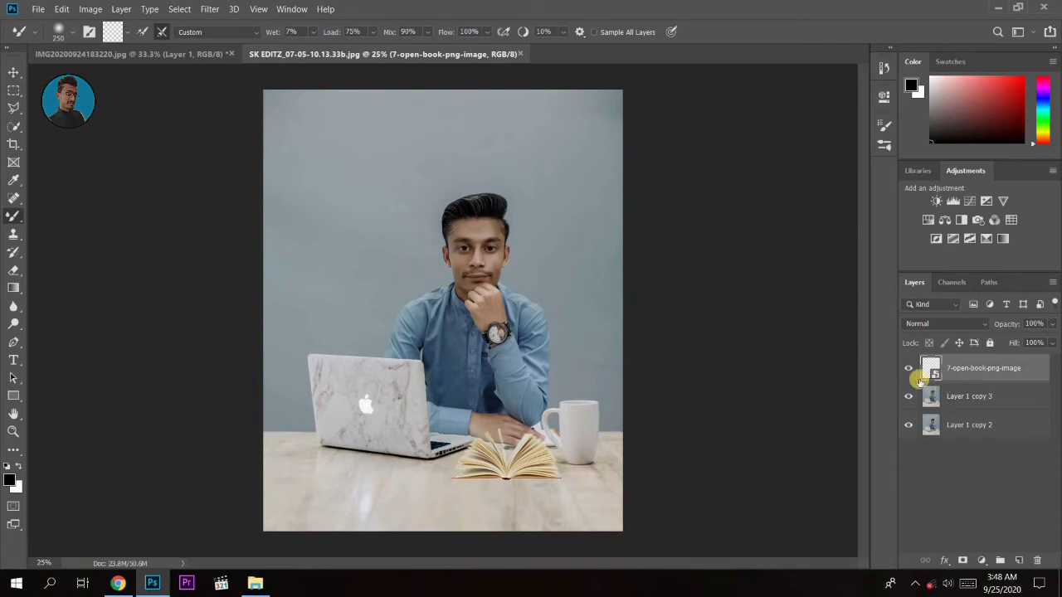
click(15, 273)
click(357, 397)
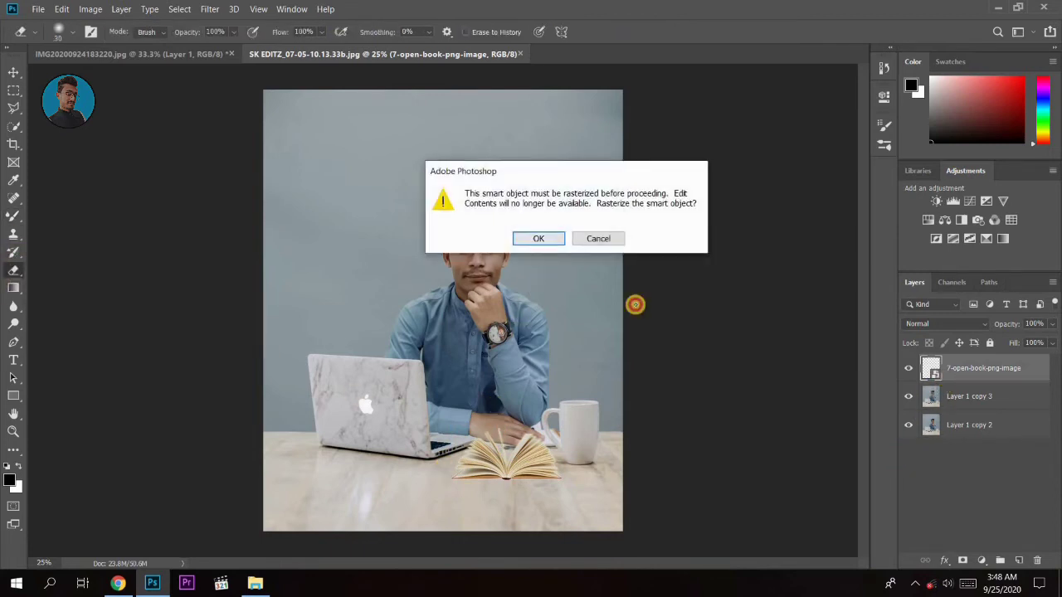
key(Return)
right_click(10, 217)
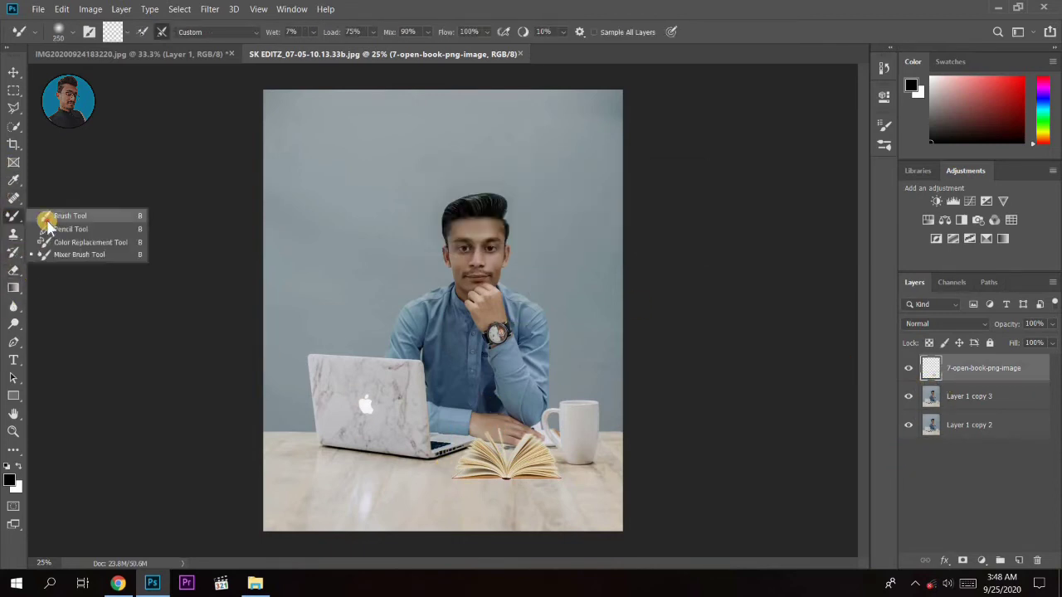
click(58, 214)
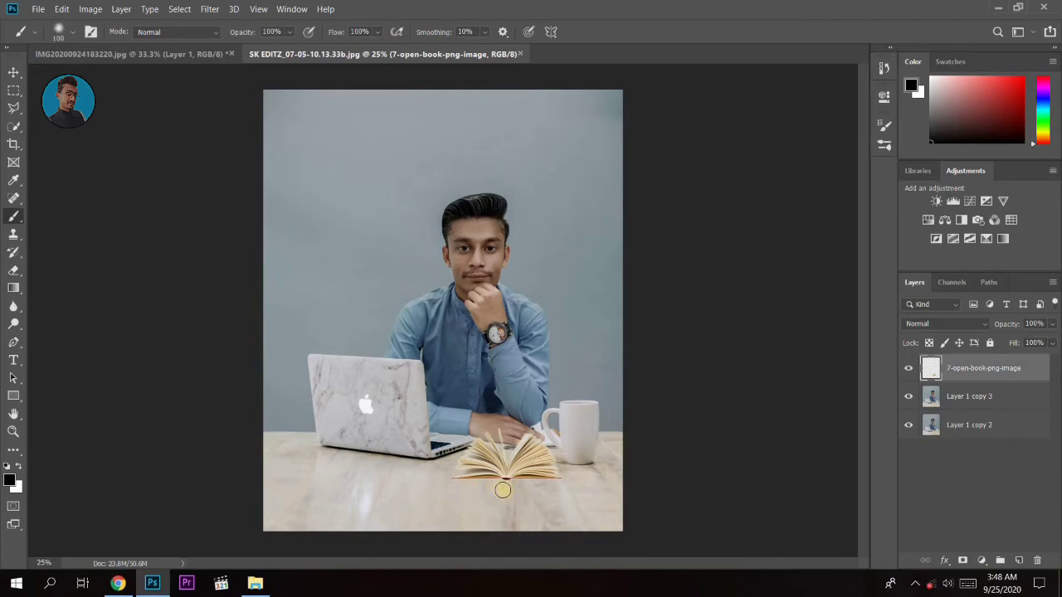
key(bracketright)
key(bracketright)
key(bracketright)
- Paint a black shadow on a new layer, place it below the book, and set opacity to 80%
click(1018, 560)
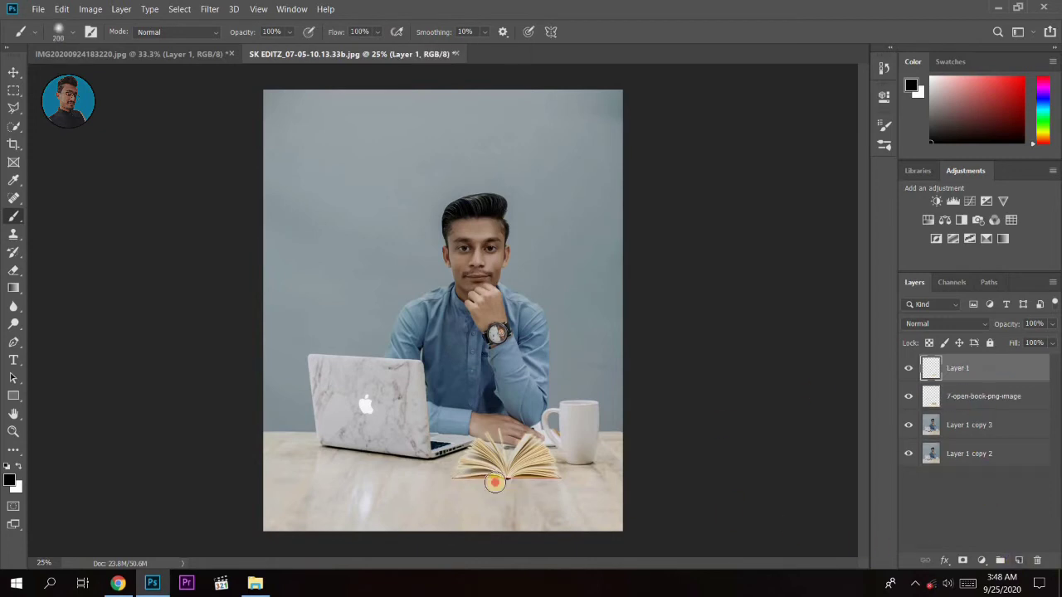
mouse_move(494, 481)
mouse_down()
mouse_move(550, 481)
mouse_move(456, 479)
mouse_up()
key(ctrl+z)
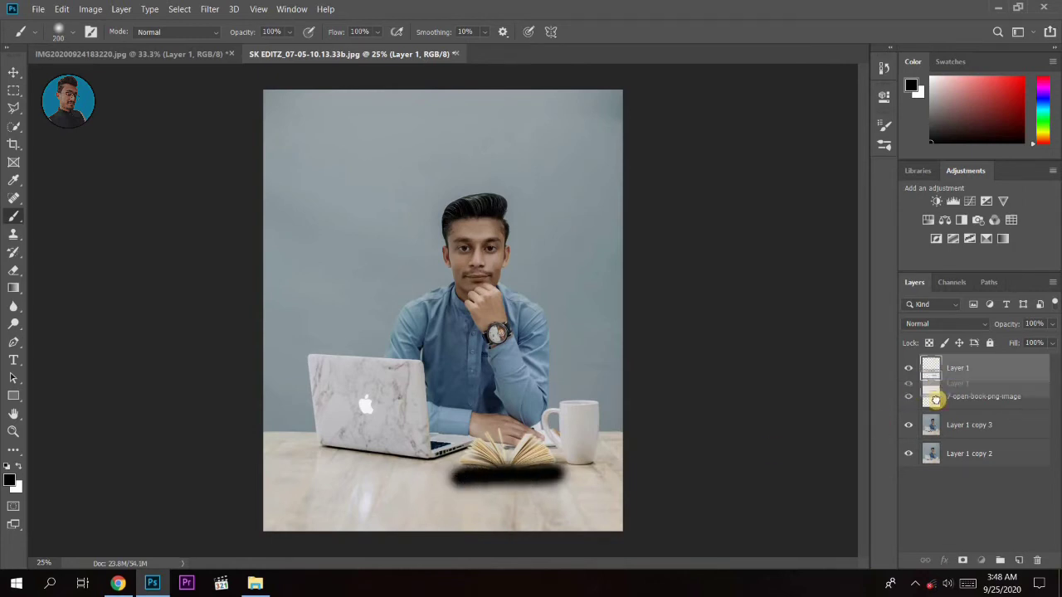
drag(923, 387, 922, 404)
drag(1007, 325, 1002, 326)
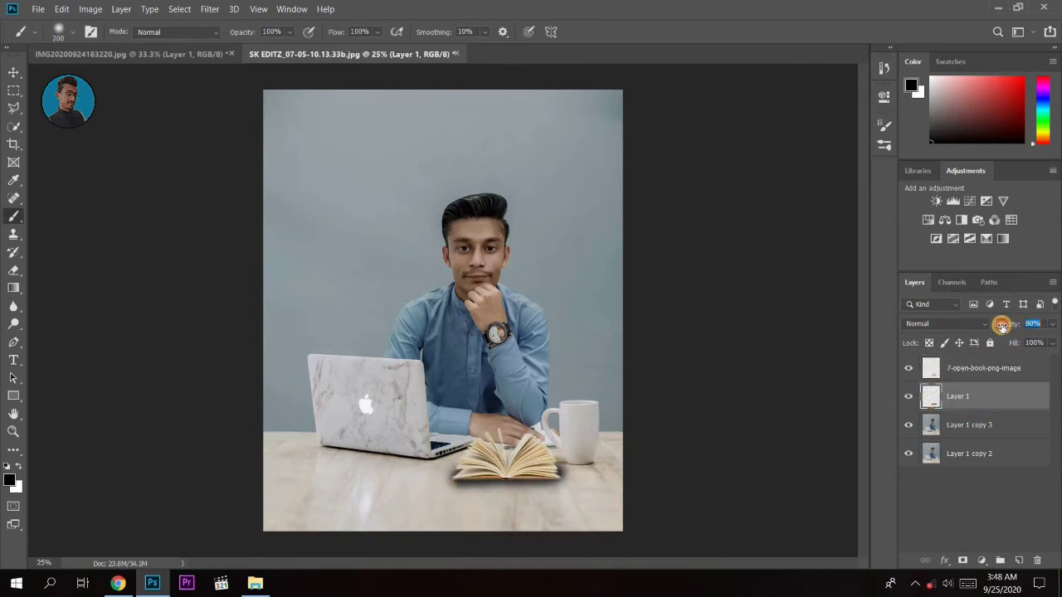
text(75)
- Soften the shadow's edges with a 200-size Eraser
click(13, 271)
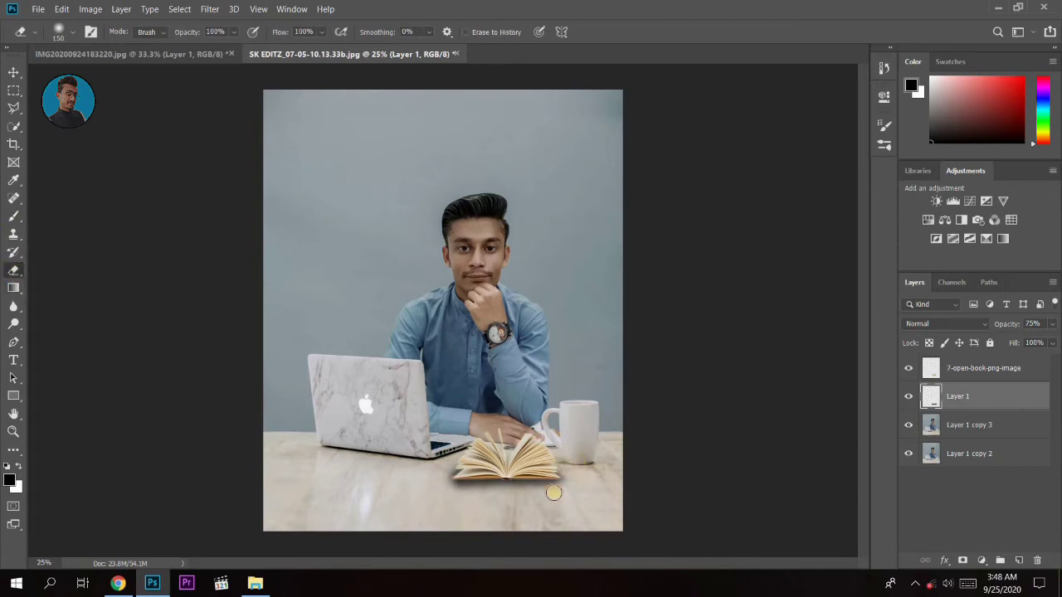
drag(480, 488, 425, 483)
key(ctrl+z)
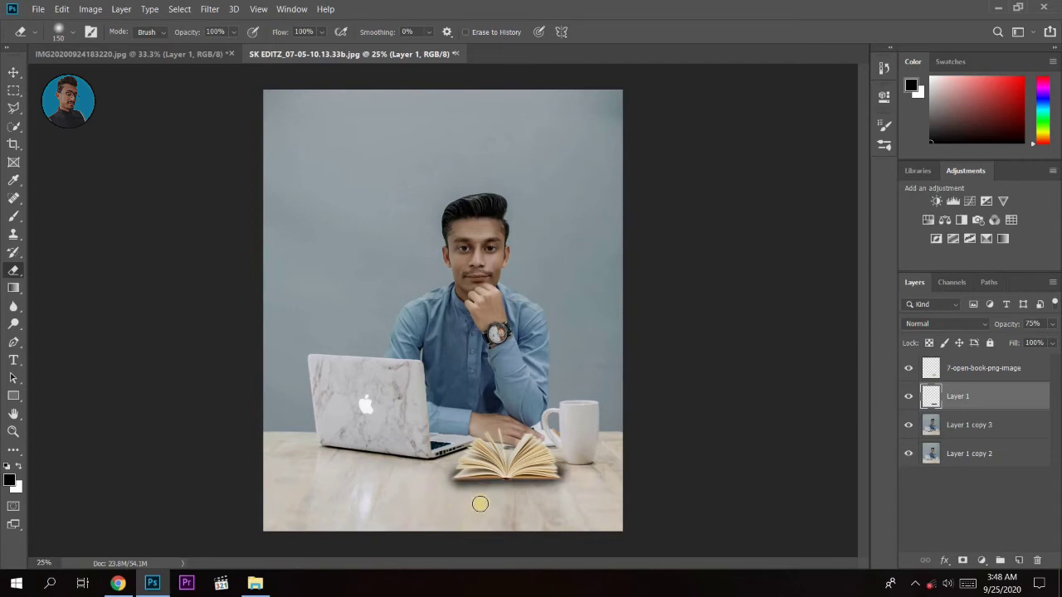
key(bracketright)
drag(494, 502, 436, 498)
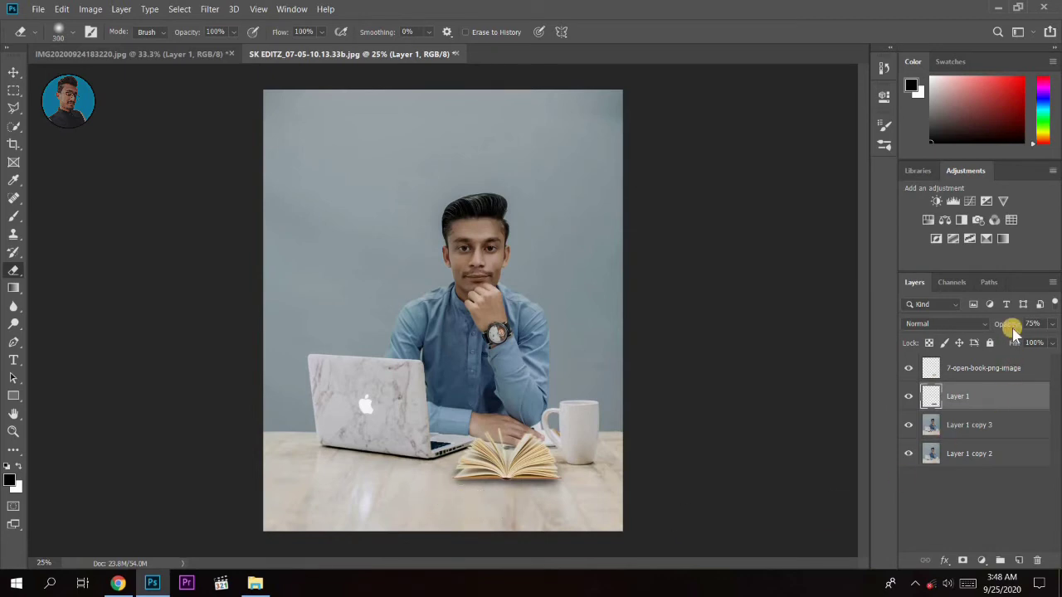
click(565, 510)
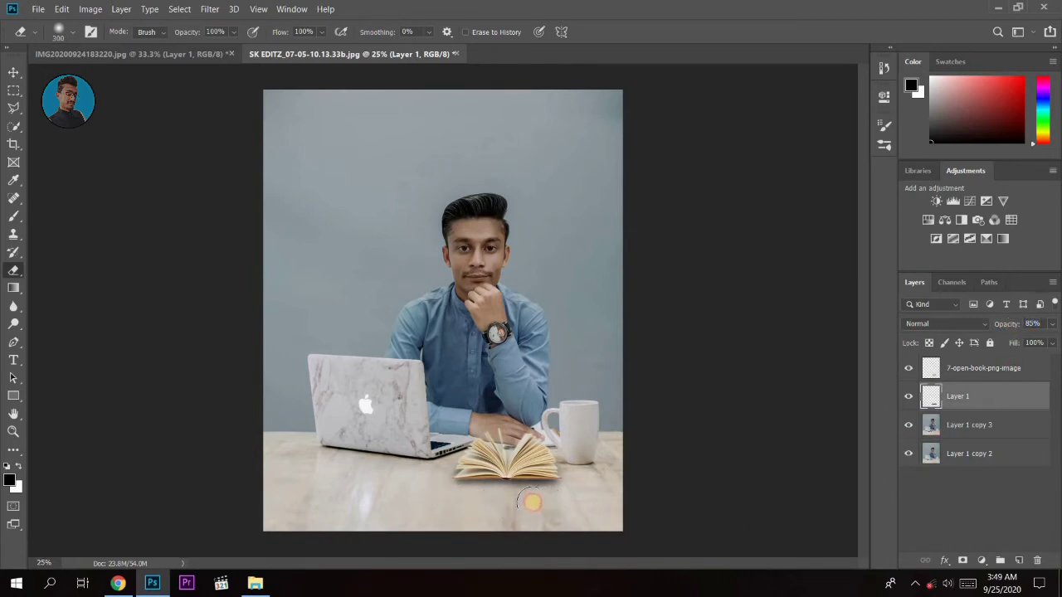
drag(531, 501, 441, 498)
- Restore the shadow layer to full opacity, toggle it to compare, and reselect the Brush
drag(996, 327, 1015, 329)
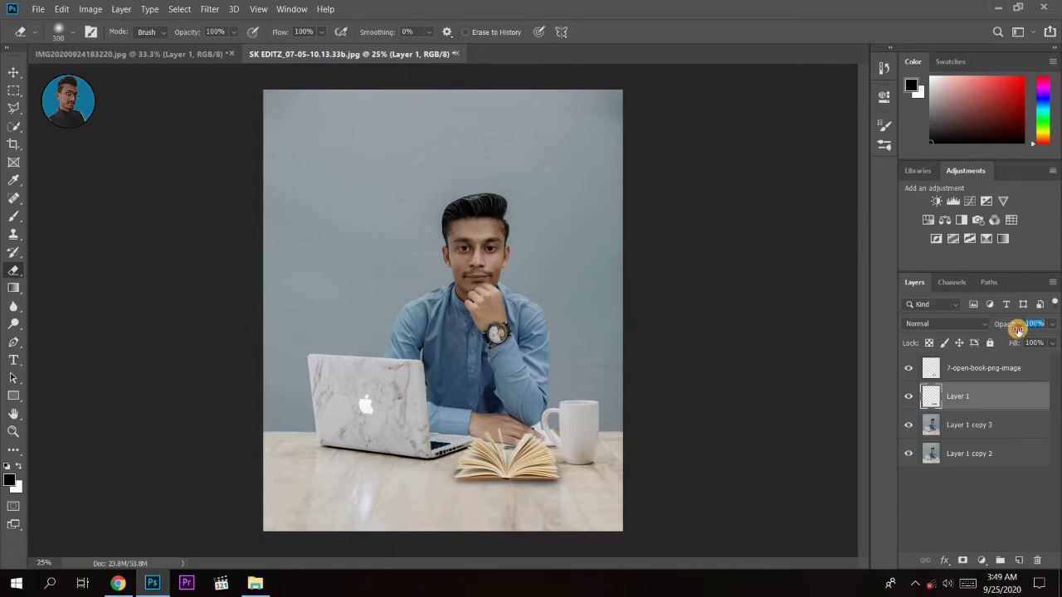
click(909, 396)
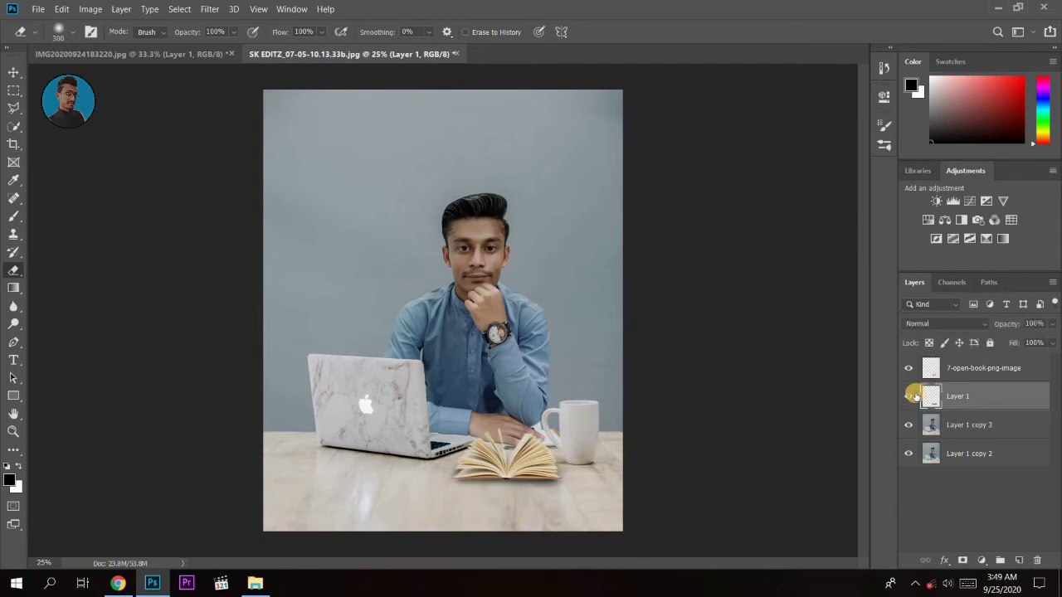
click(910, 396)
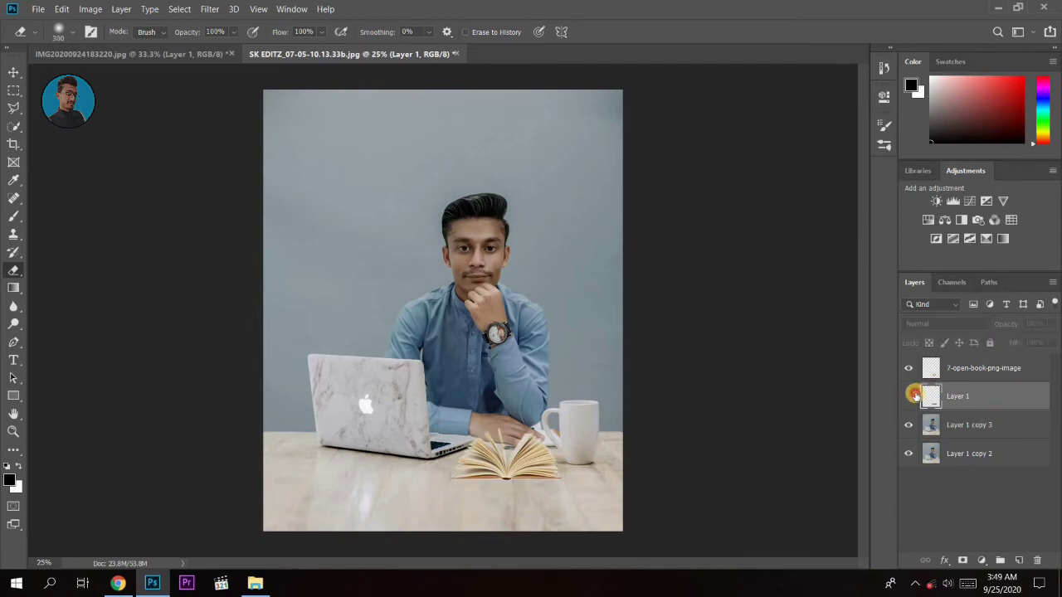
click(12, 222)
click(38, 218)
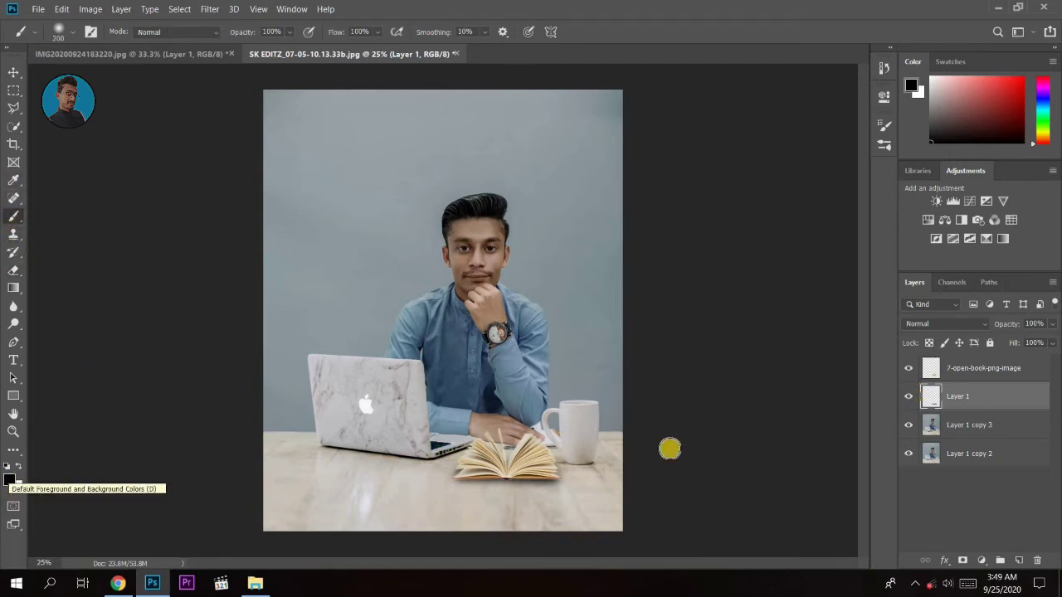
ctrl+click(965, 374)
right_click(972, 374)
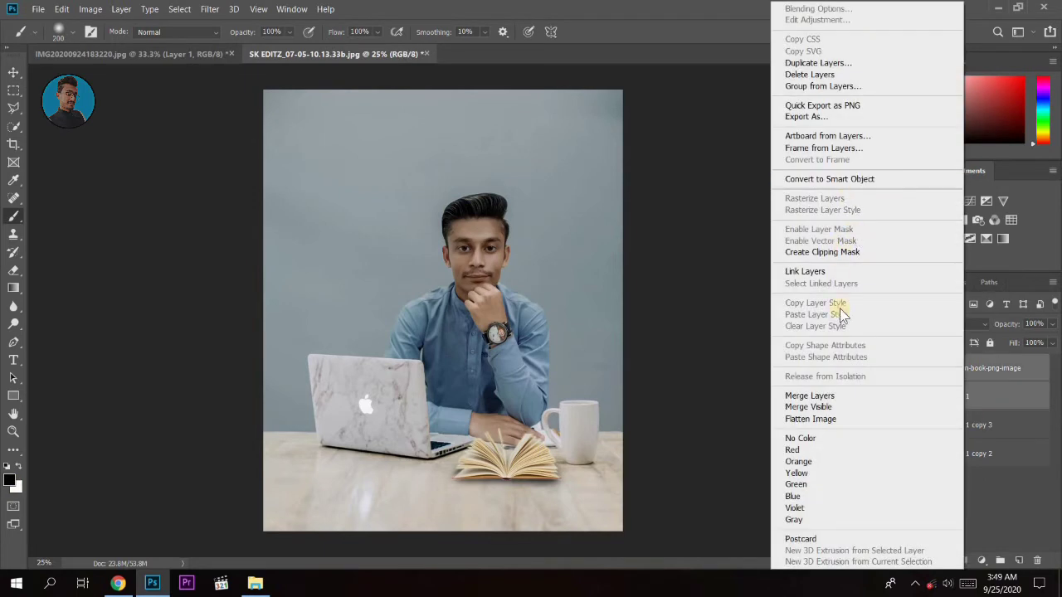
click(830, 397)
shift+click(950, 427)
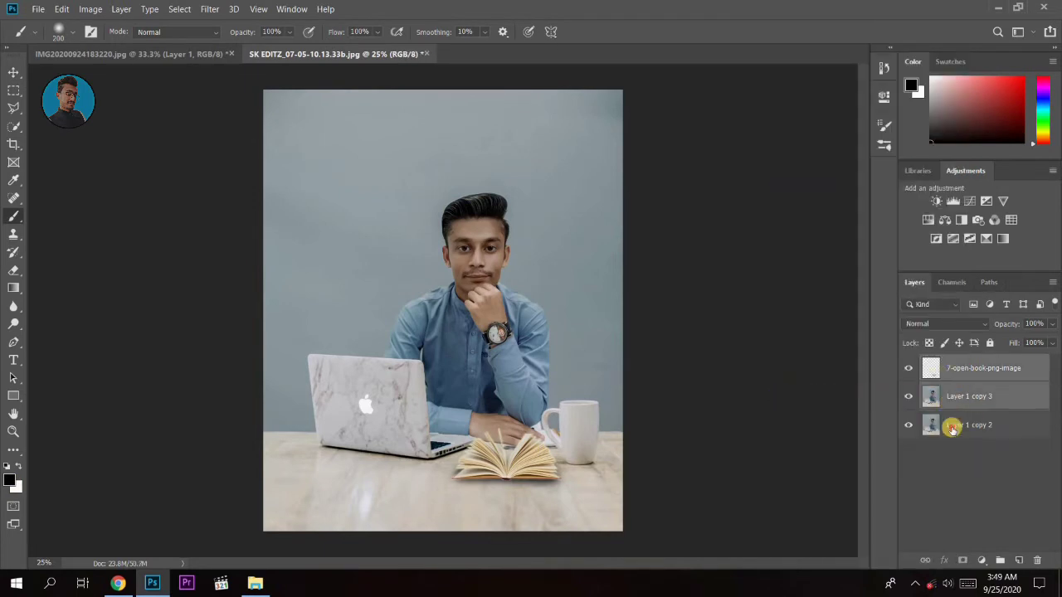
right_click(954, 411)
click(936, 396)
drag(962, 368, 1018, 560)
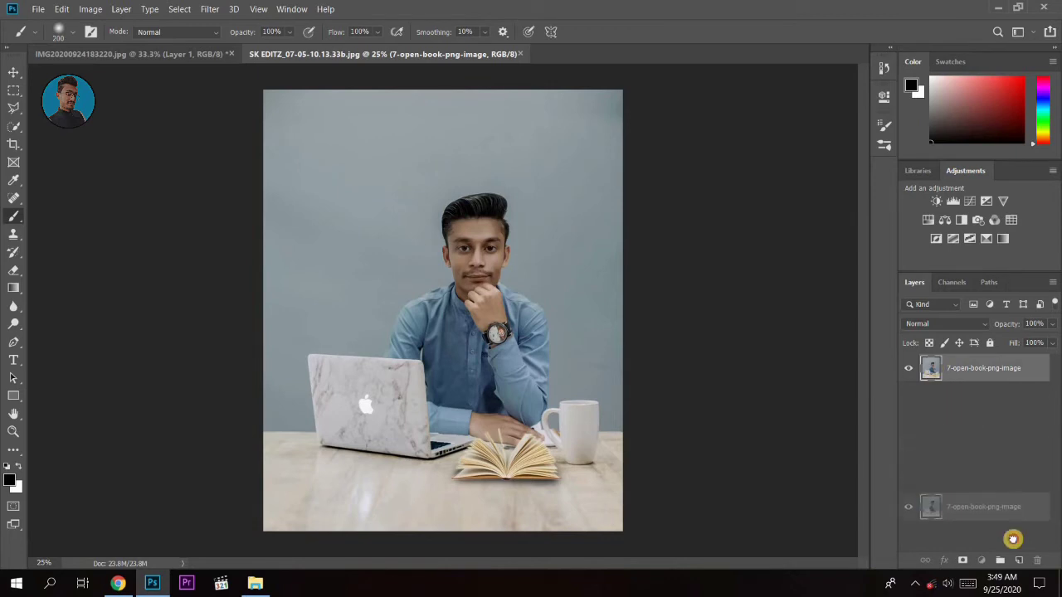
click(1011, 220)
click(777, 135)
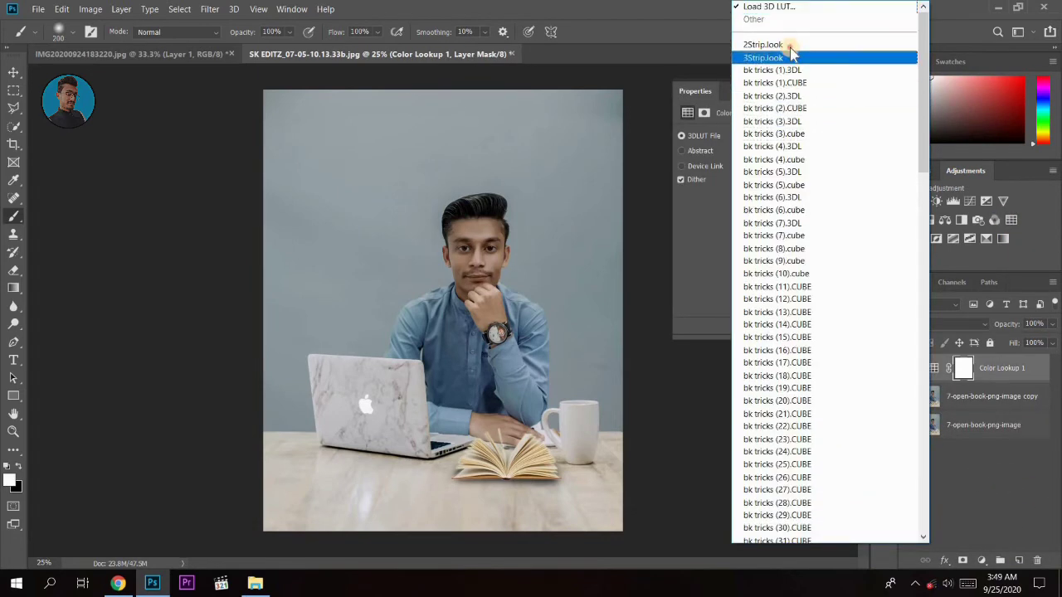
click(788, 45)
key(Down)
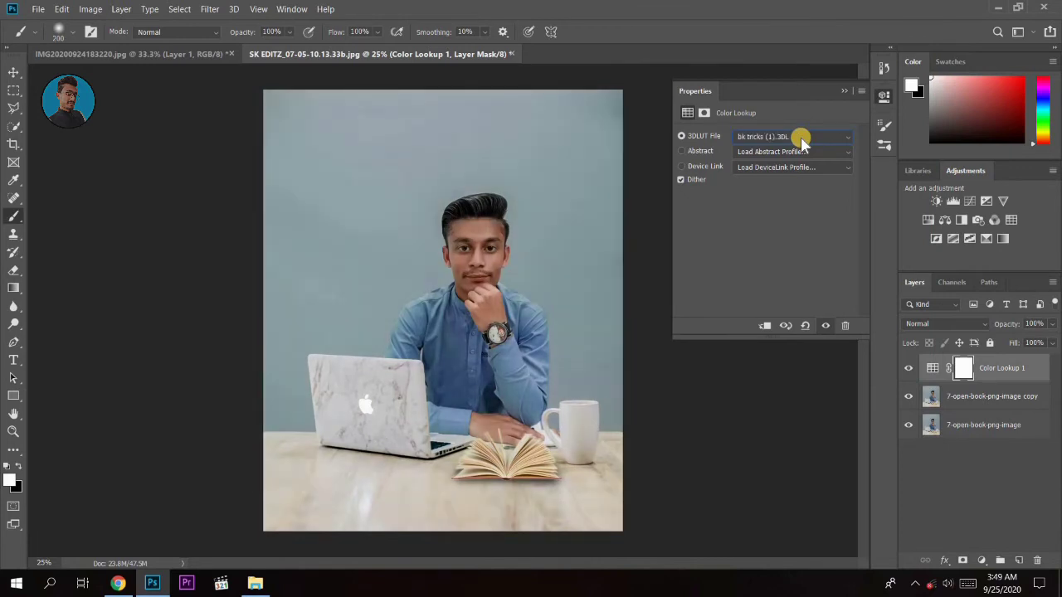
key(Down)
key(Down)
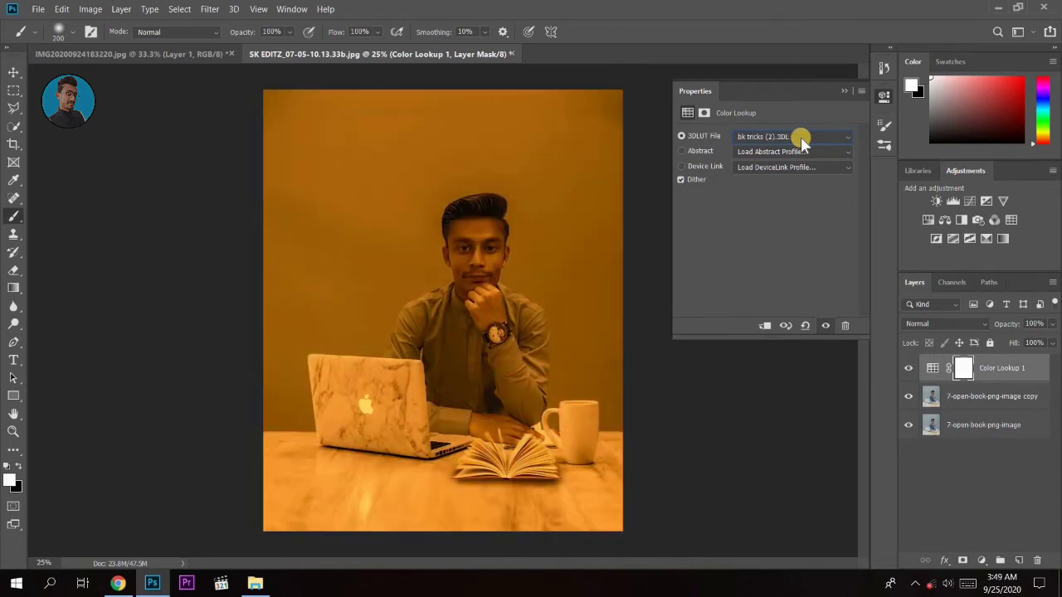
key(Down)
key(Down)
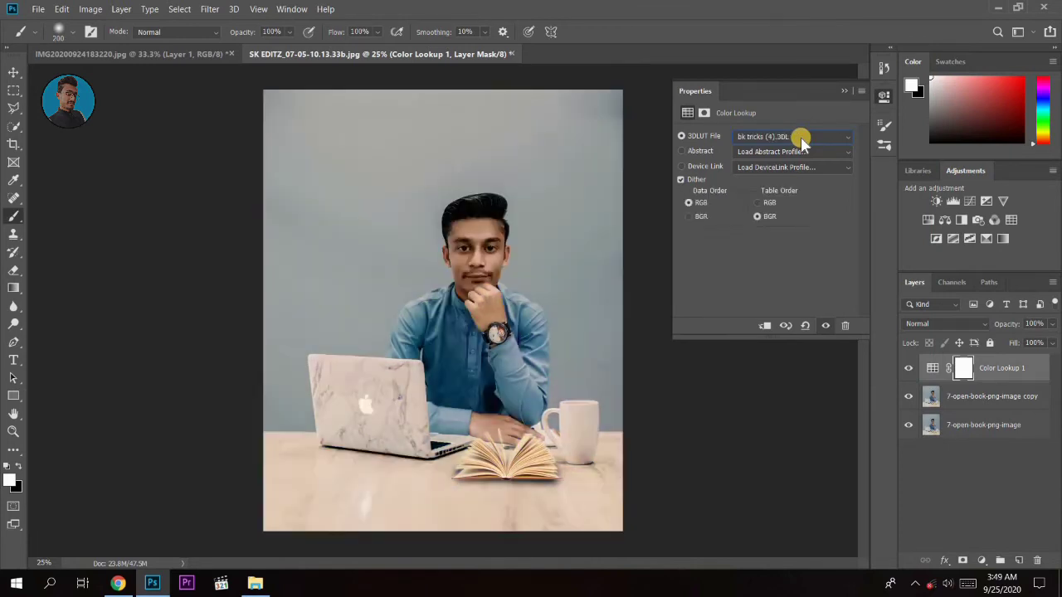
key(Down)
key(Down)
key(Down)
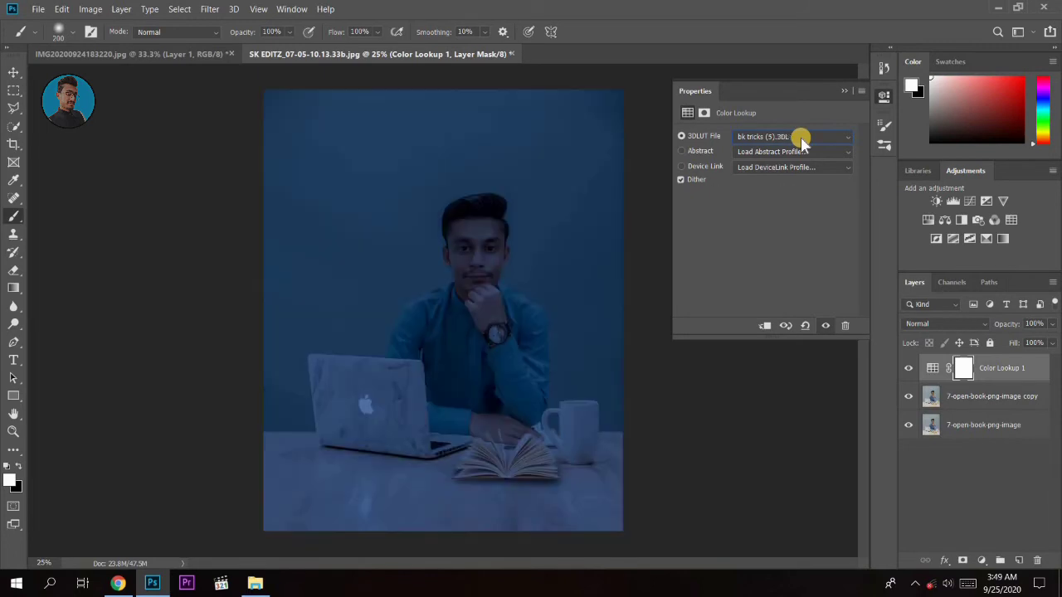
key(Down)
key(Down)
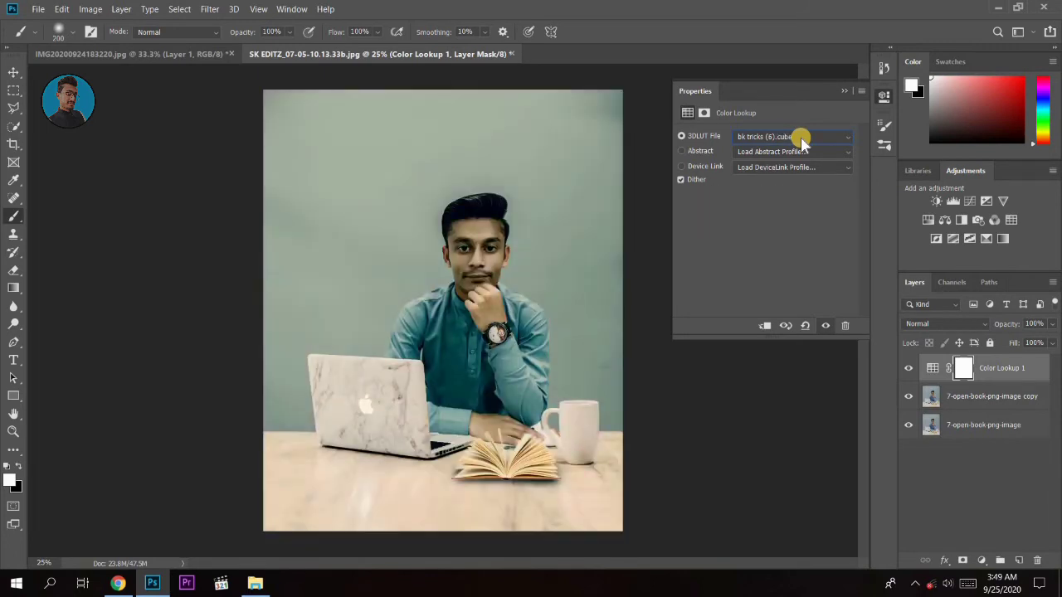
key(Down)
key(Down)
key(Up)
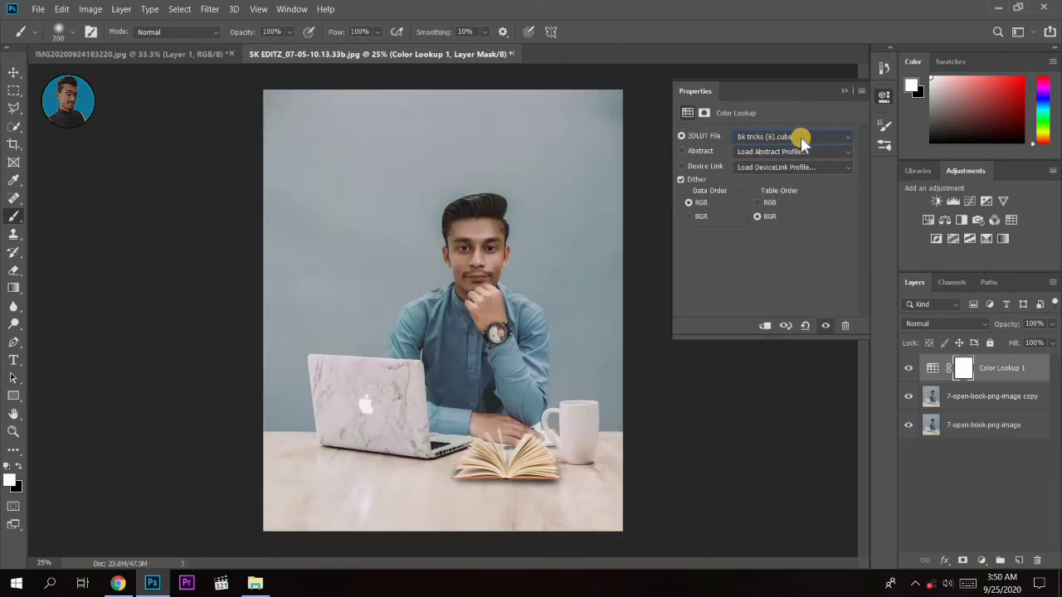
click(801, 136)
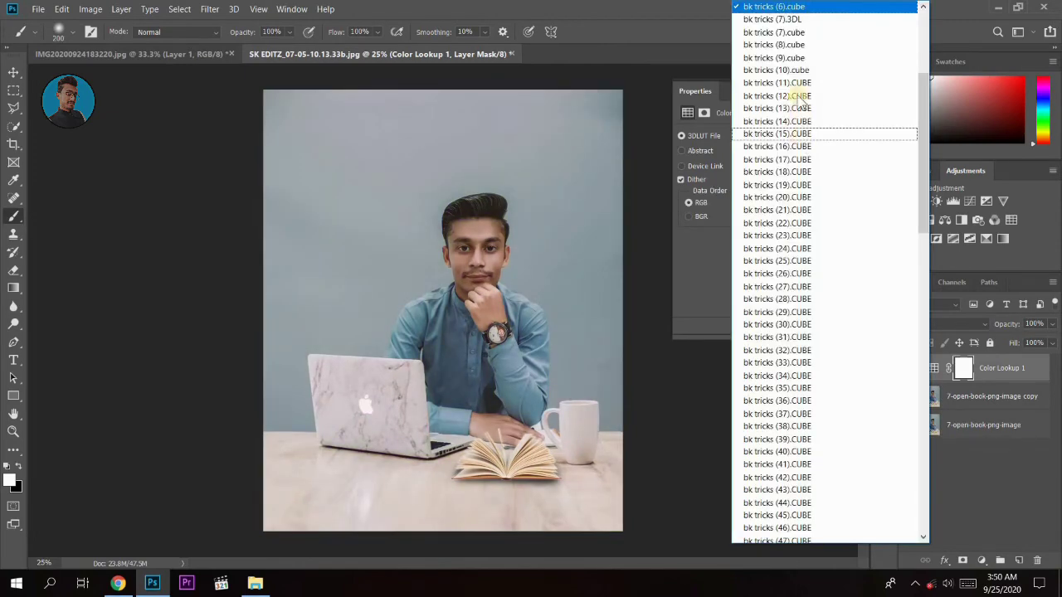
scroll(782, 234, down, 10)
scroll(782, 235, down, 5)
scroll(782, 235, down, 1)
click(775, 414)
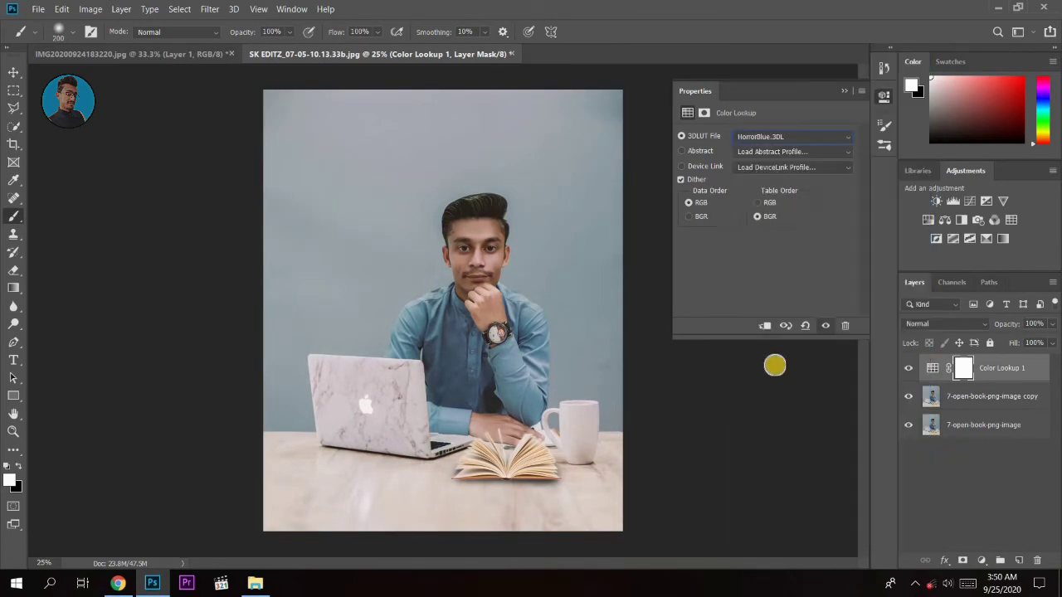
key(Down)
key(Down)
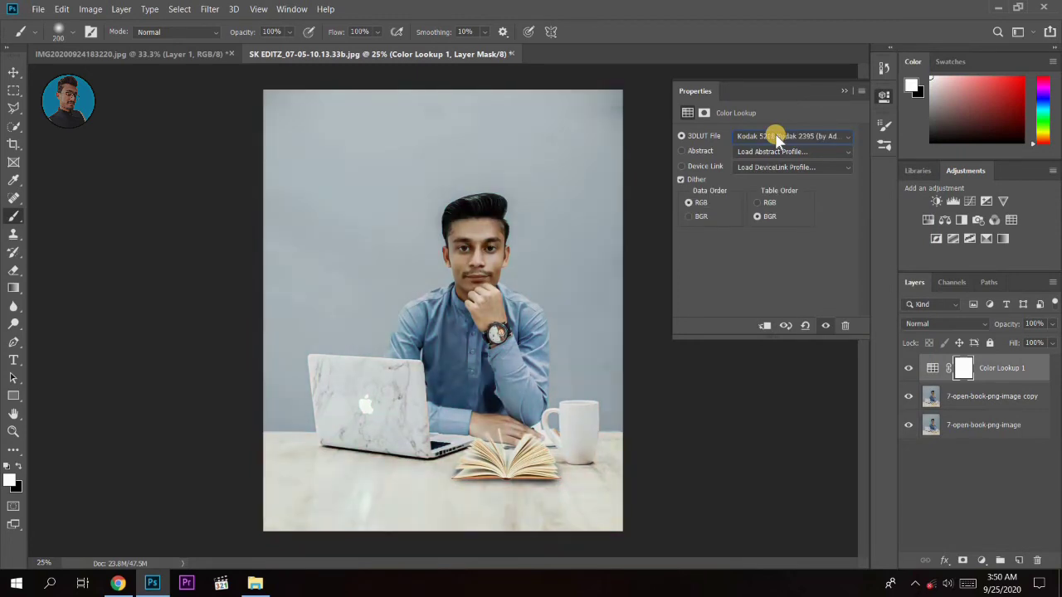
key(Down)
key(Down)
key(Down)
key(Down)
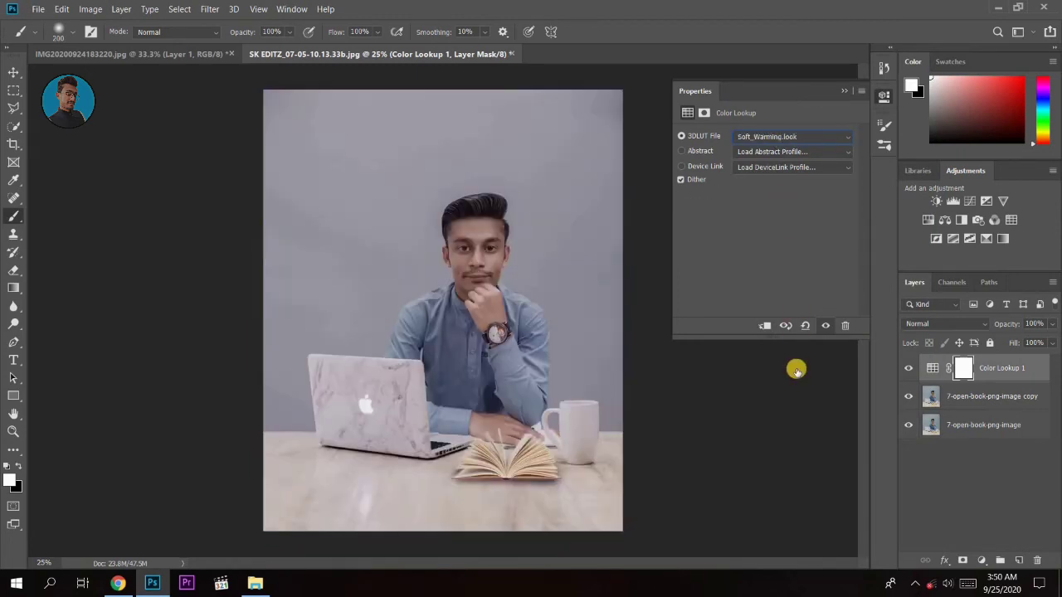
click(837, 89)
drag(930, 370, 1037, 560)
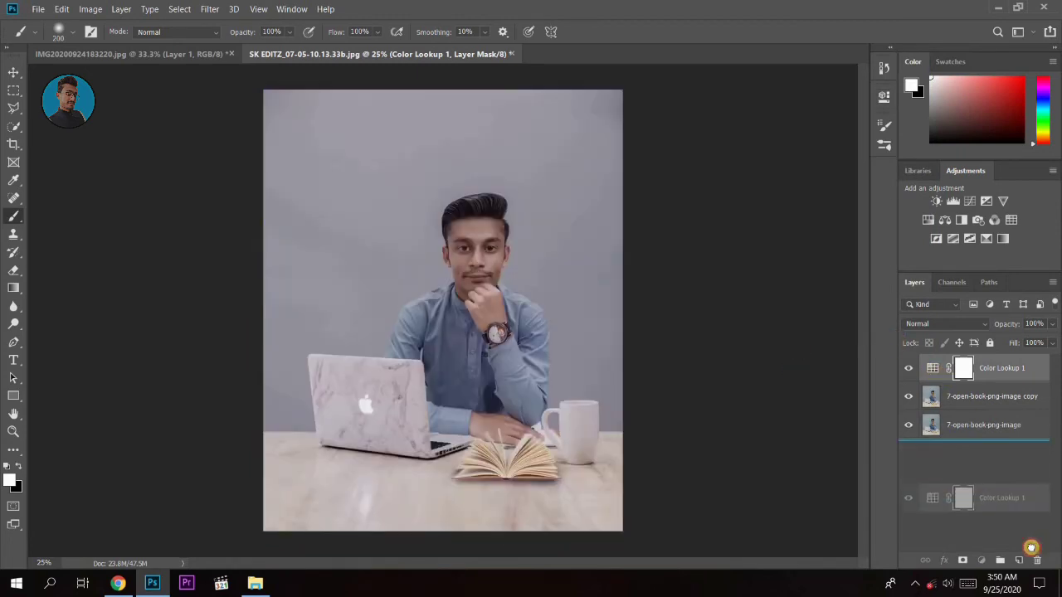
- Apply the gold user preset to the top layer with the Camera Raw Filter
click(209, 8)
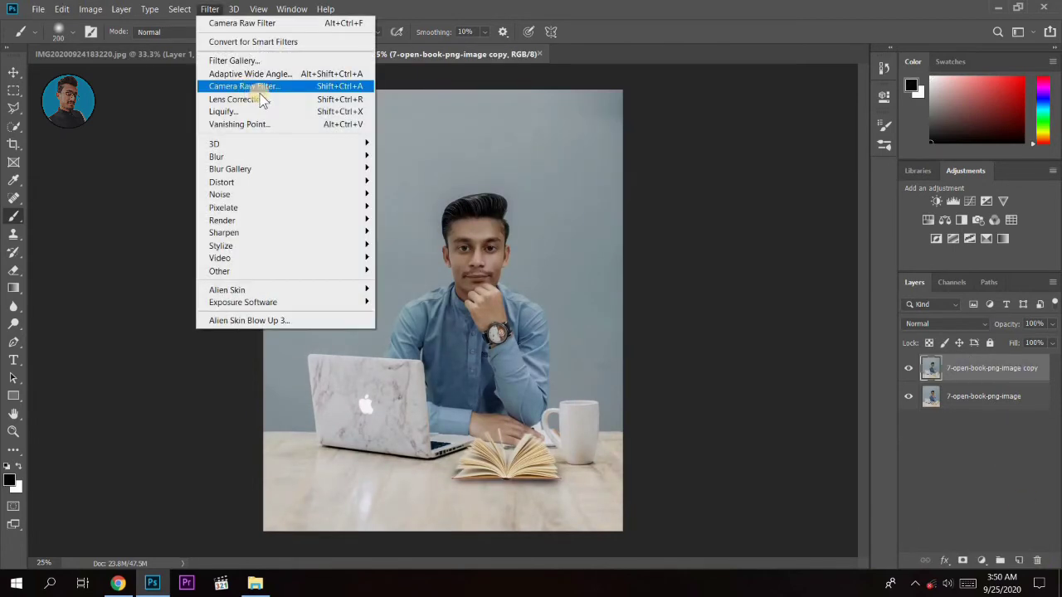
click(264, 91)
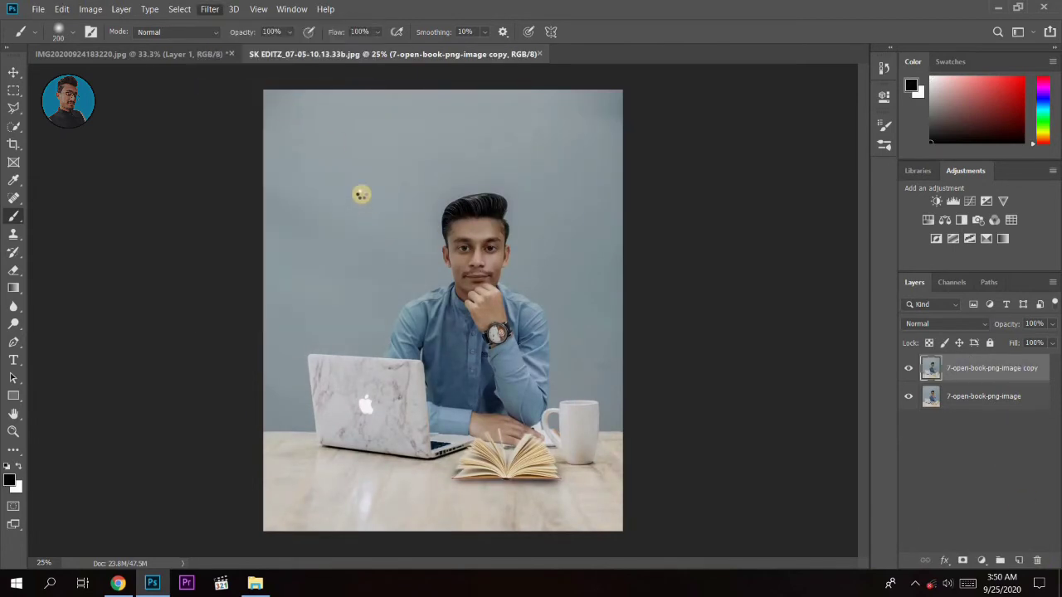
click(841, 124)
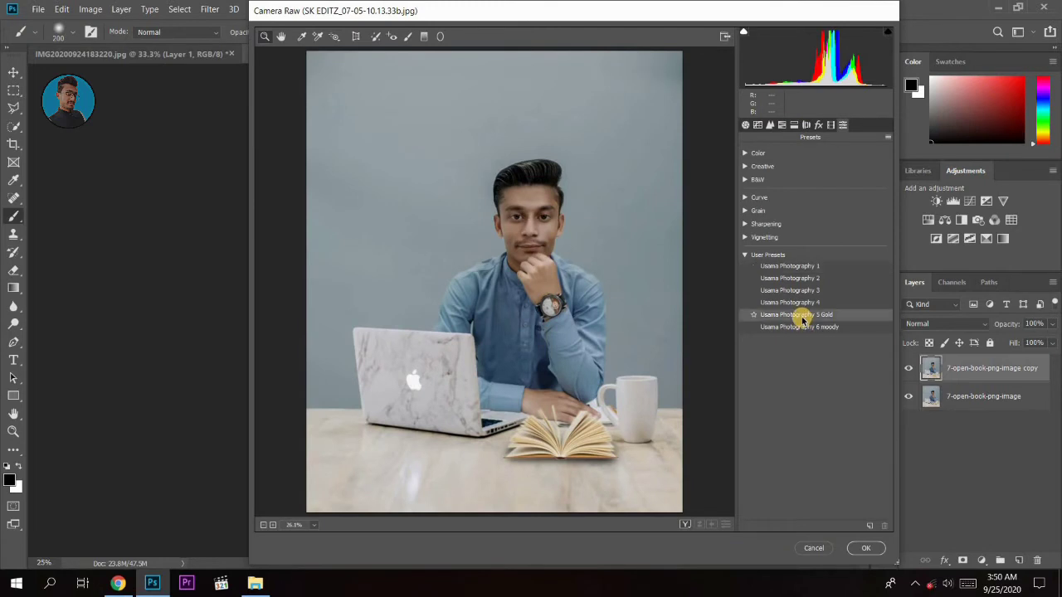
click(803, 318)
- In Basic, brighten the photo slightly and add a little dehaze for clarity
click(744, 125)
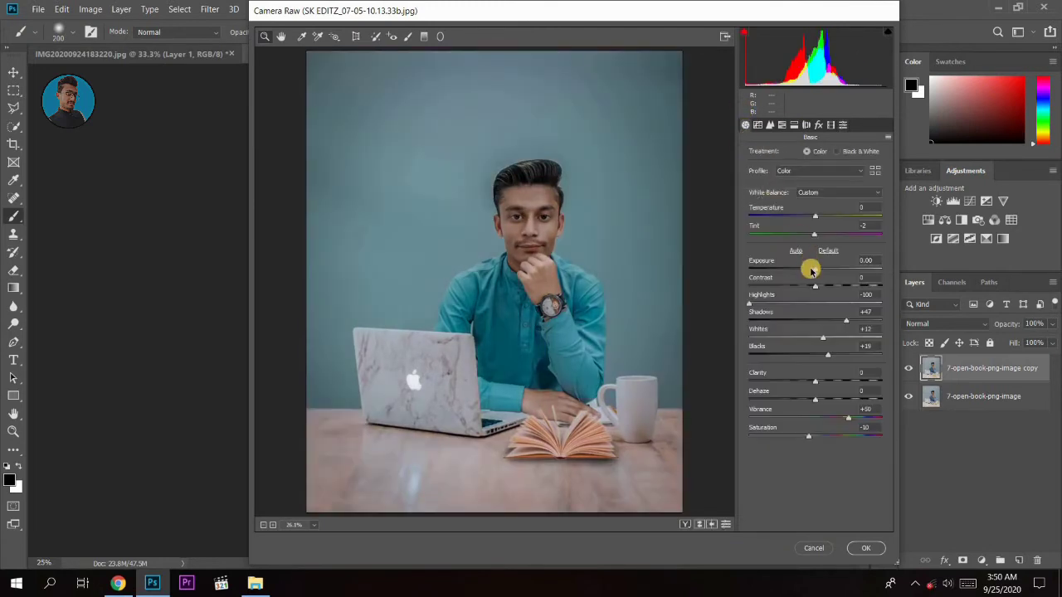
drag(817, 270, 819, 272)
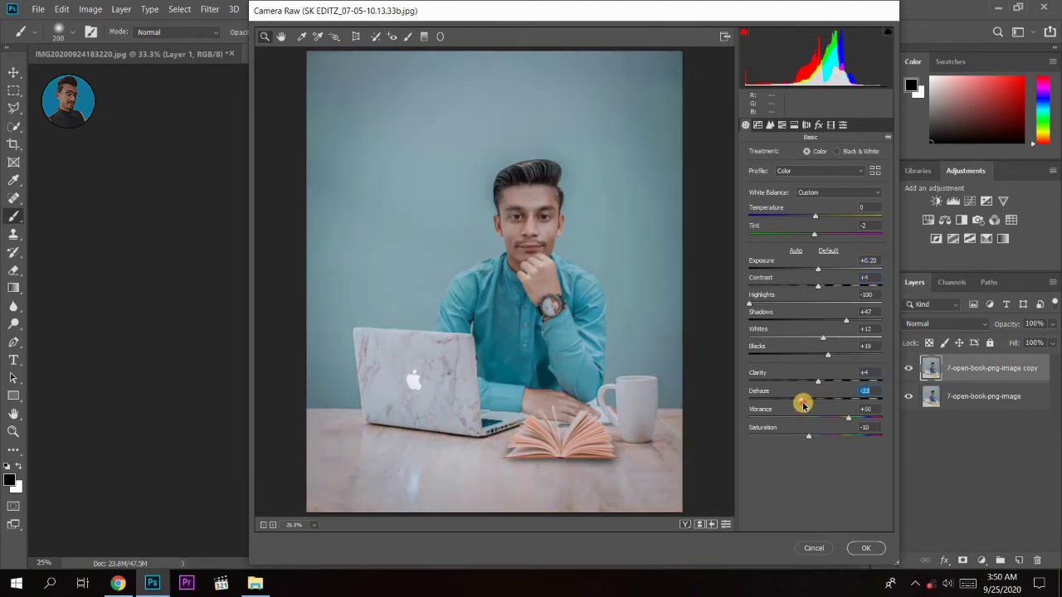
drag(800, 404, 817, 409)
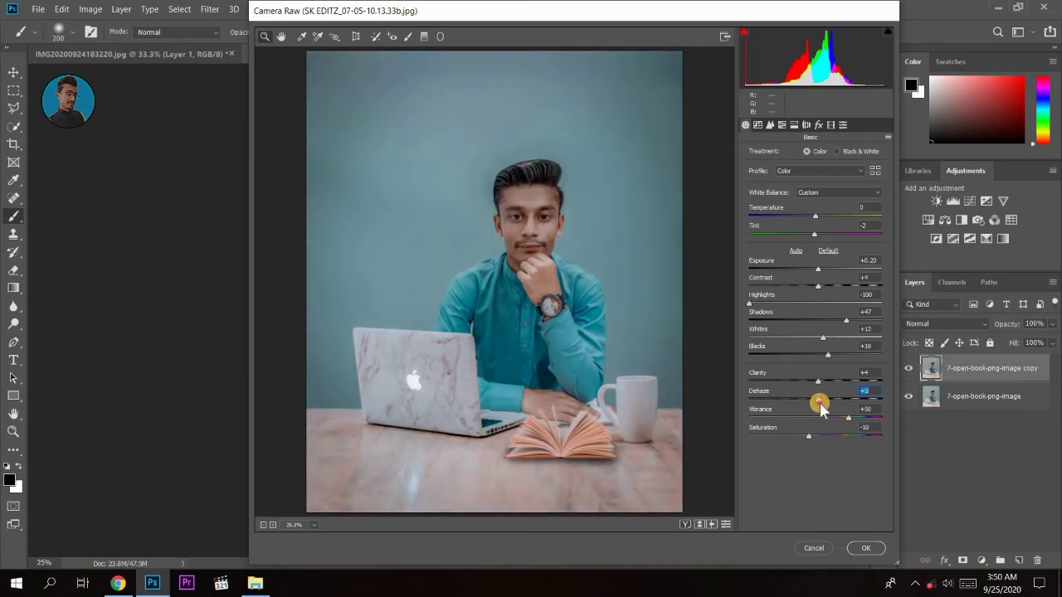
drag(820, 406, 821, 403)
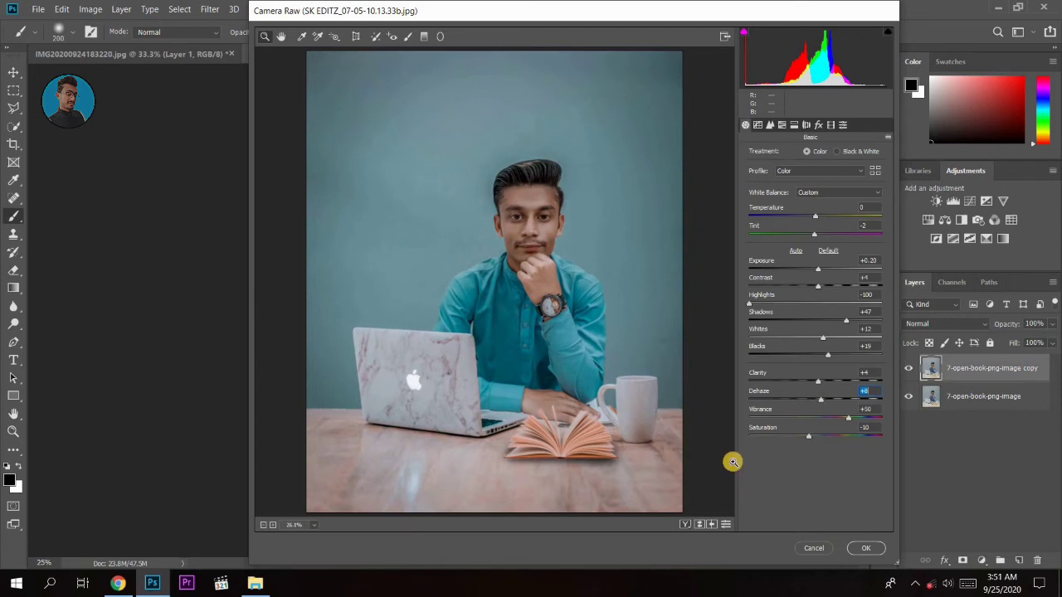
- In HSL, brighten oranges, darken yellows, shift the aqua hue, then apply the Camera Raw edits
click(782, 124)
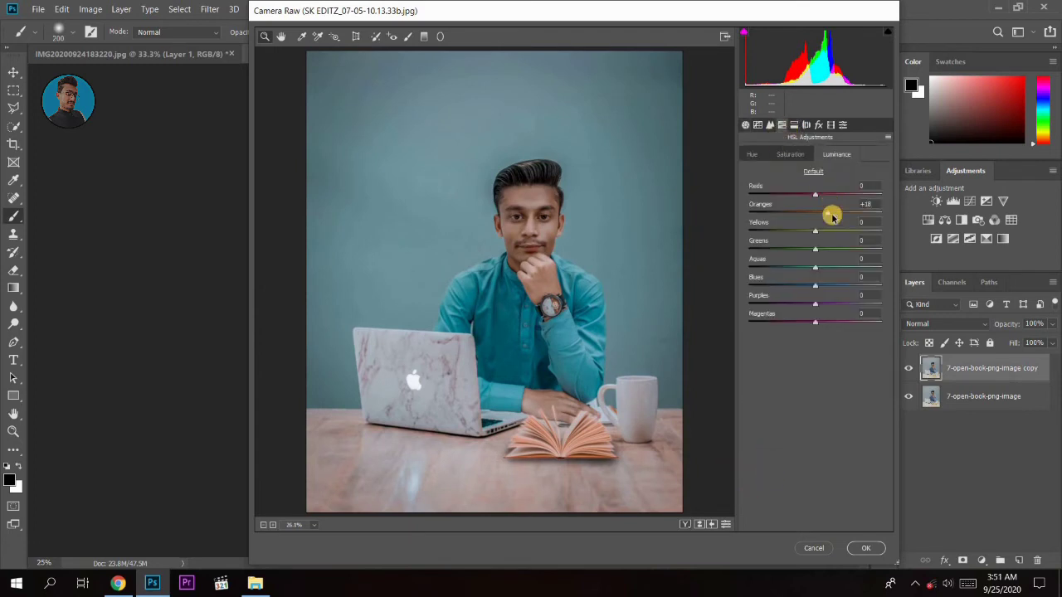
mouse_move(824, 215)
mouse_down()
mouse_move(801, 208)
mouse_move(827, 216)
mouse_up()
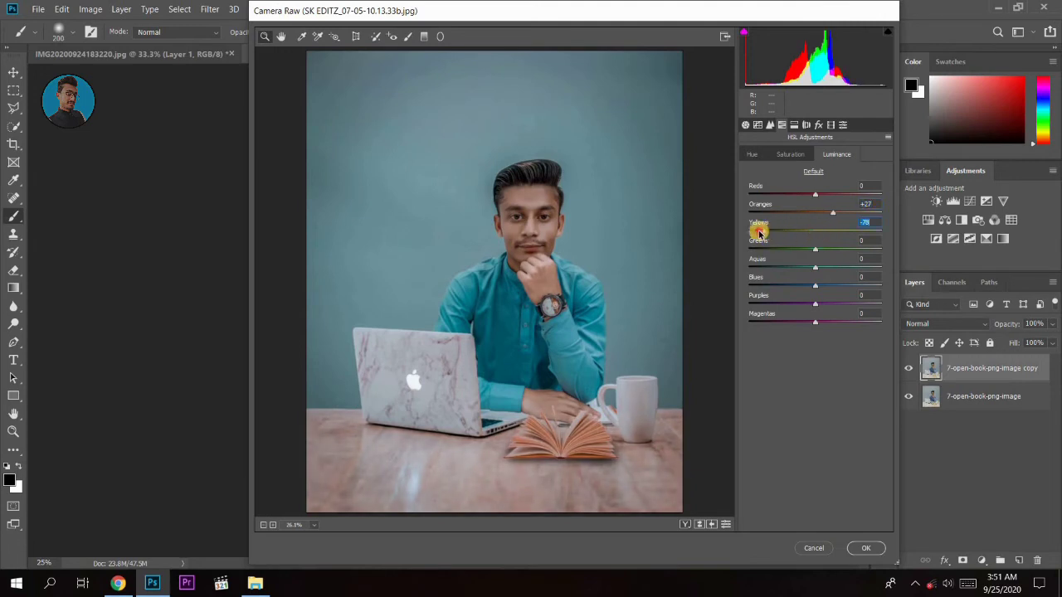
mouse_move(758, 232)
mouse_down()
mouse_move(818, 235)
mouse_move(802, 235)
mouse_up()
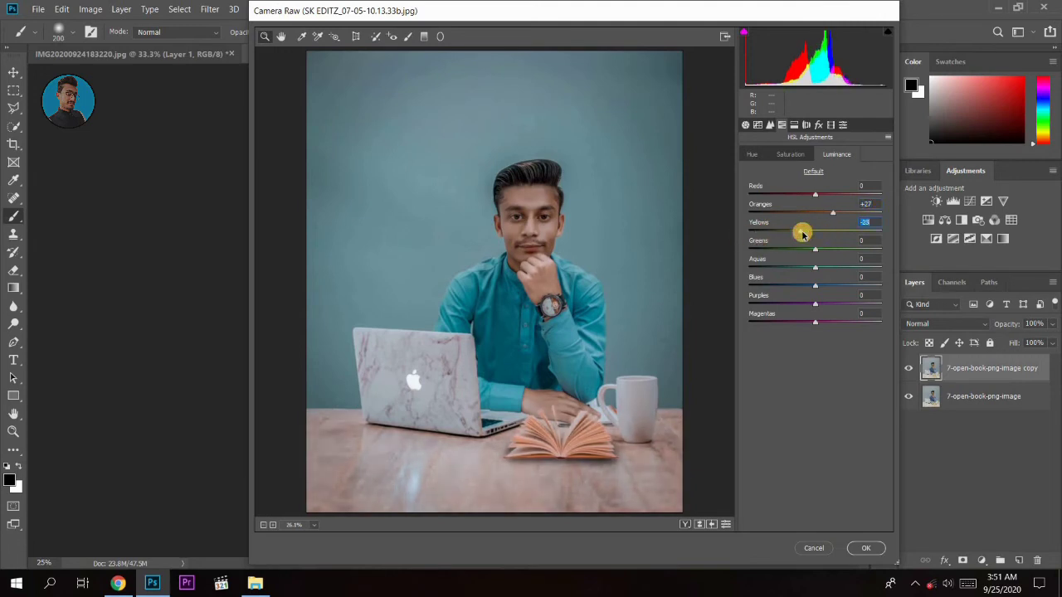
click(794, 154)
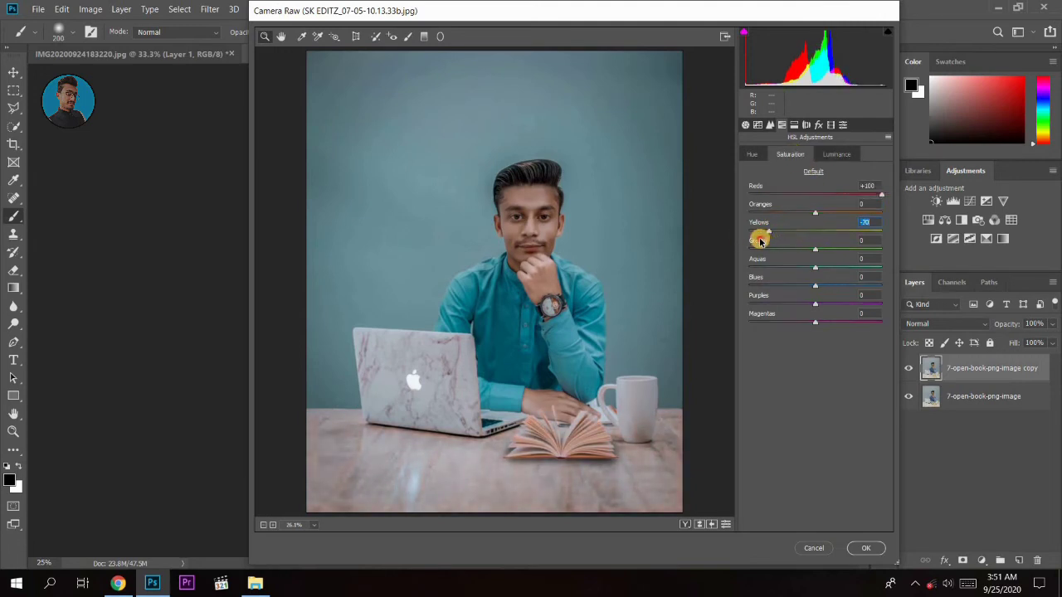
click(834, 156)
mouse_move(832, 237)
mouse_down()
mouse_move(846, 233)
mouse_move(808, 233)
mouse_move(817, 234)
mouse_up()
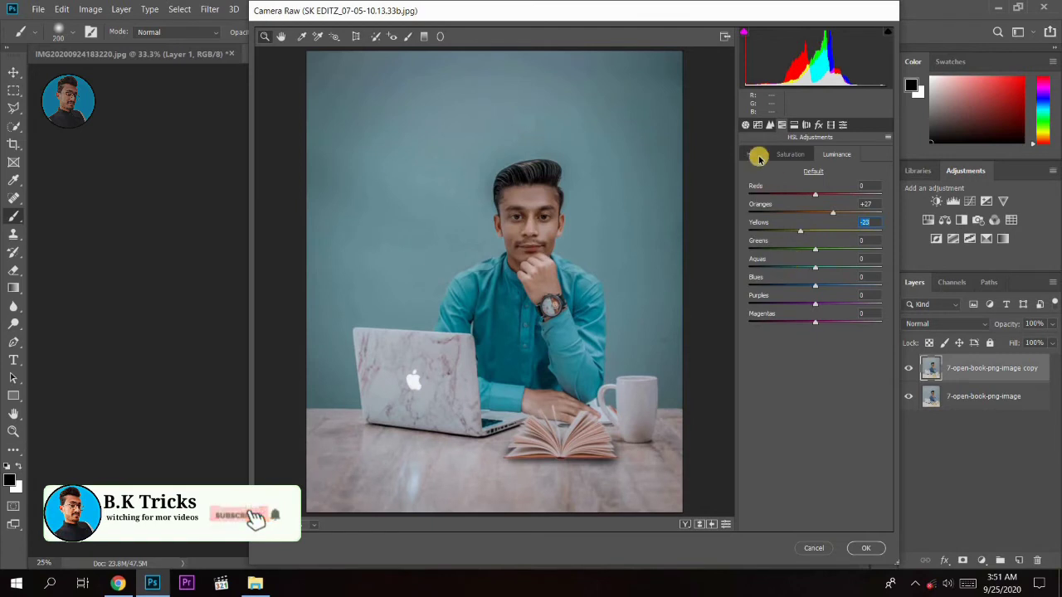
click(753, 155)
mouse_move(818, 268)
mouse_down()
mouse_move(785, 291)
mouse_move(804, 301)
mouse_up()
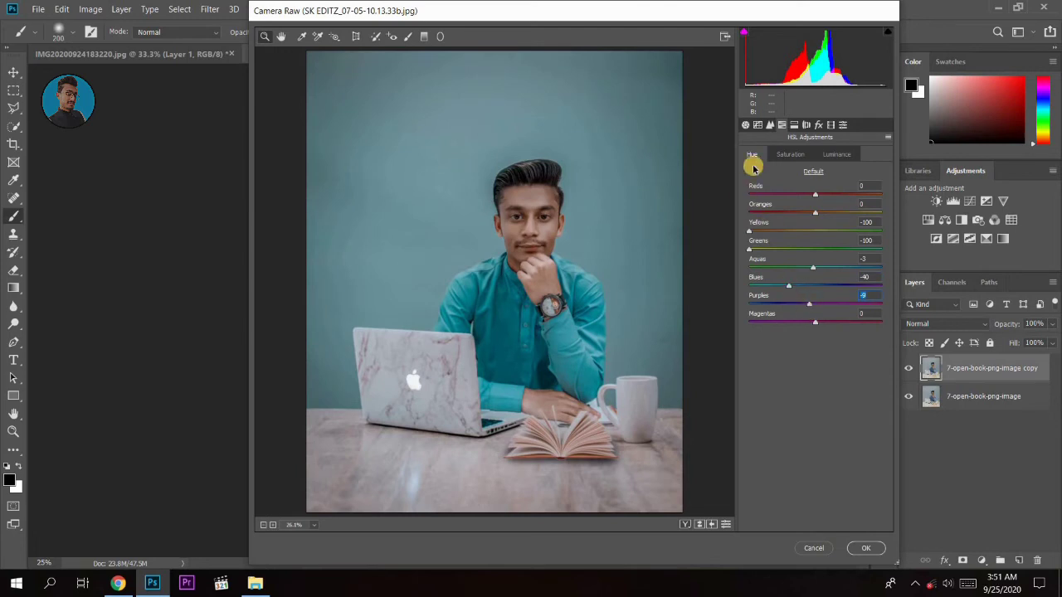
click(818, 126)
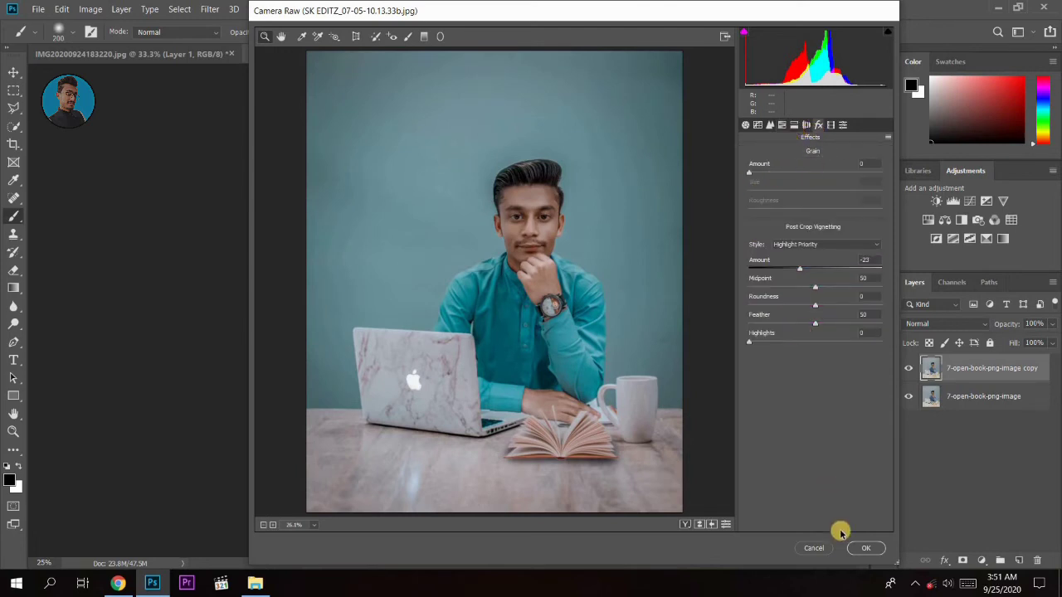
click(861, 545)
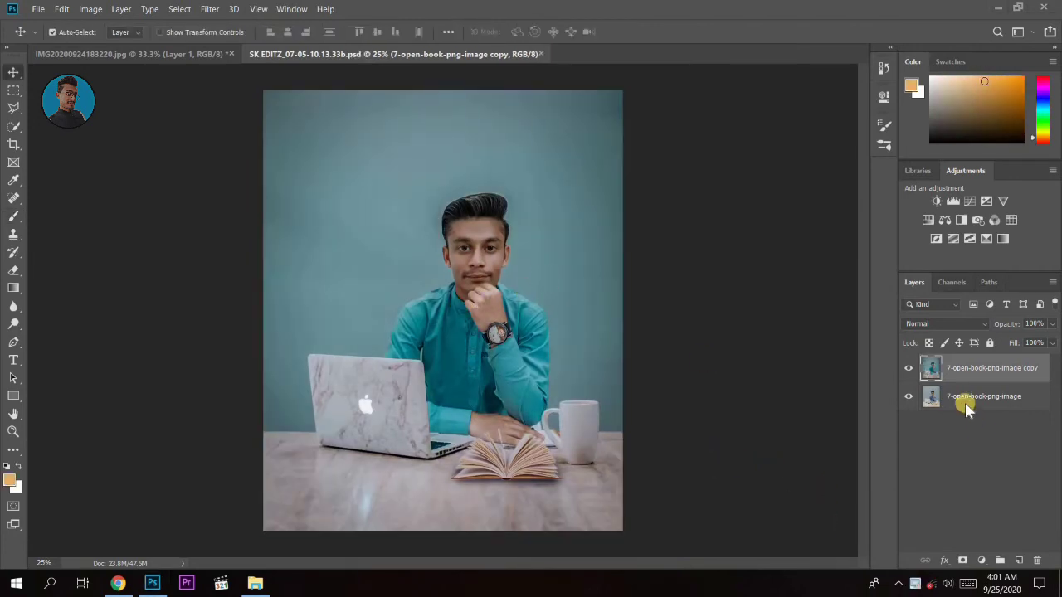
- Merge the book and top layers into one, then duplicate the merged layer
right_click(981, 389)
key(Escape)
shift+click(978, 370)
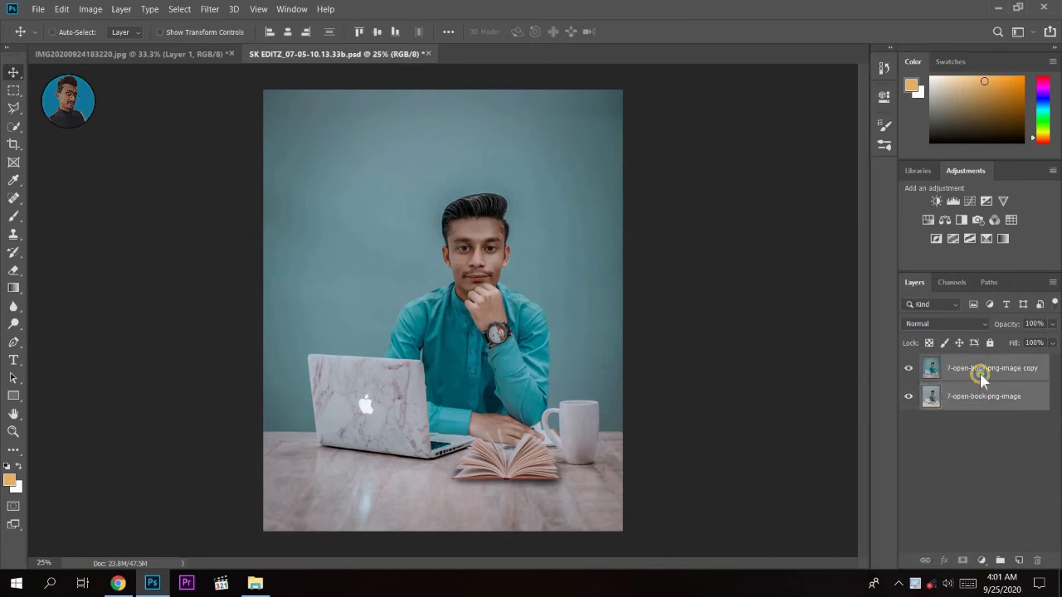
right_click(978, 371)
click(871, 394)
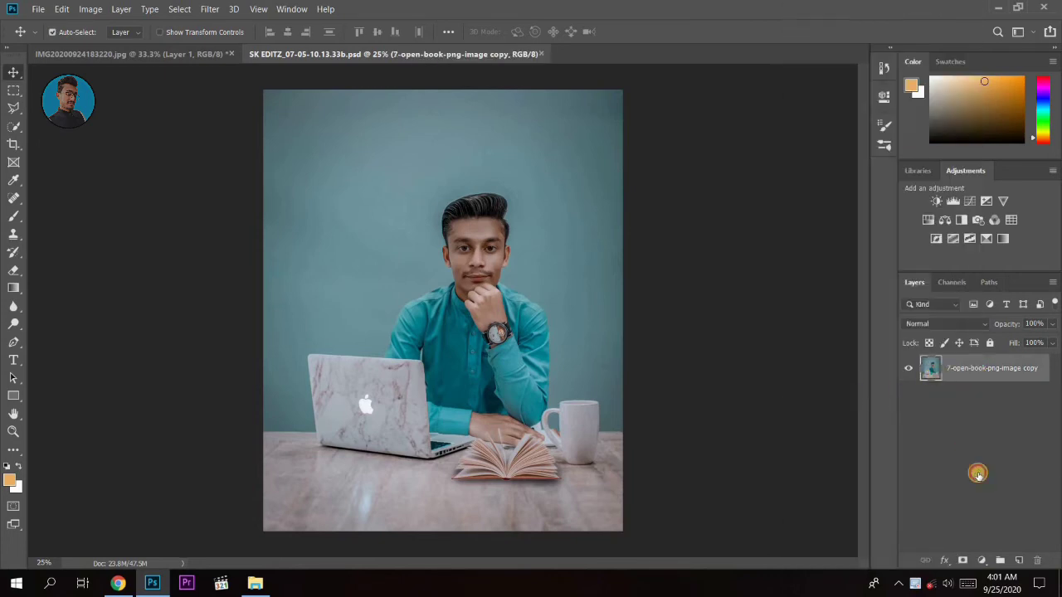
drag(977, 474, 1019, 560)
key(ctrl+plus)
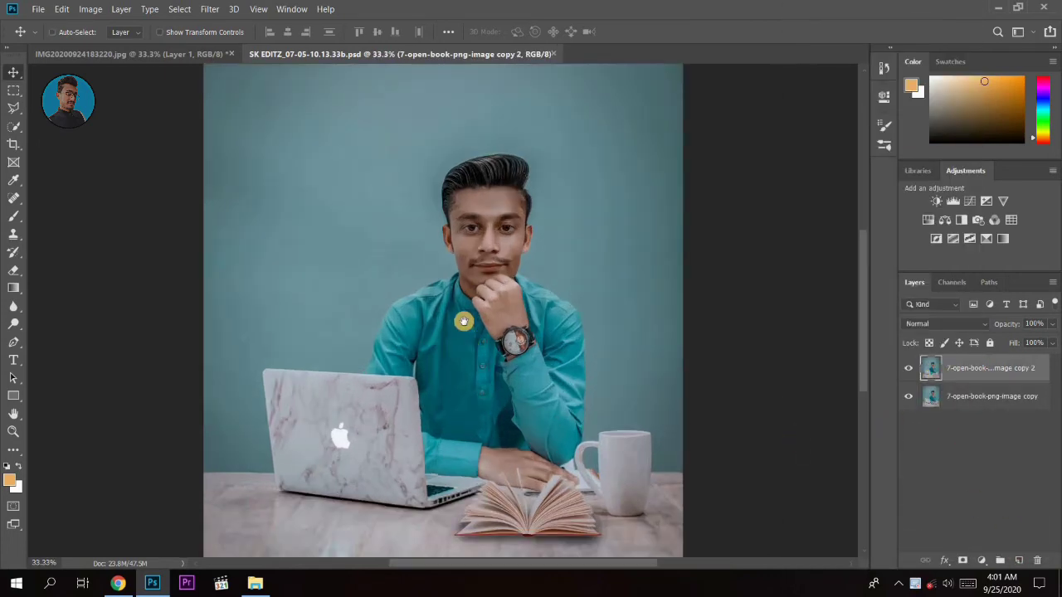
- Browse to Local Disk (H:) > text png > lens and drag the lens image into the photo
click(253, 585)
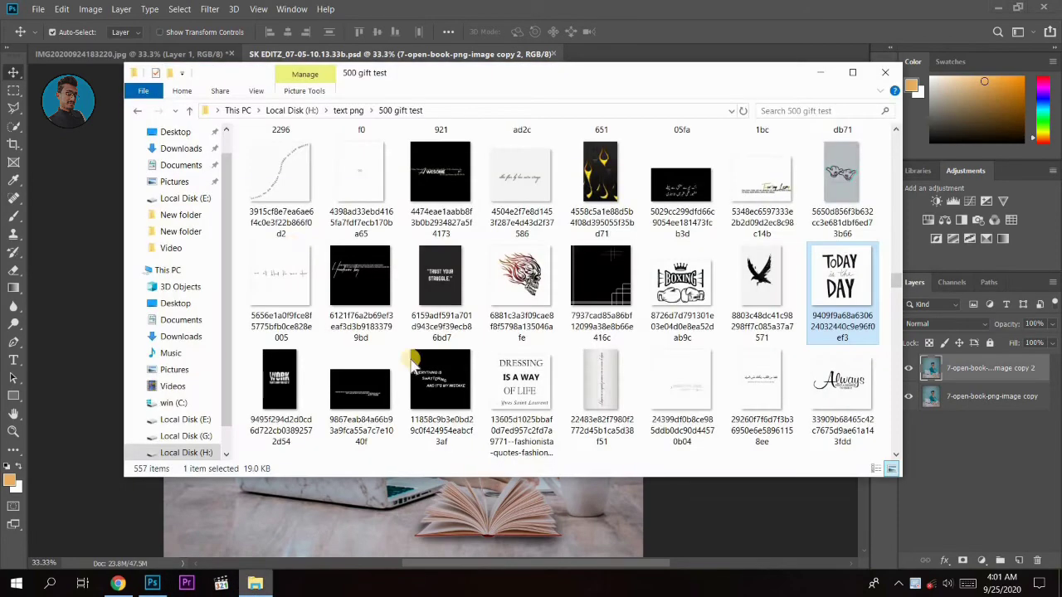
click(165, 274)
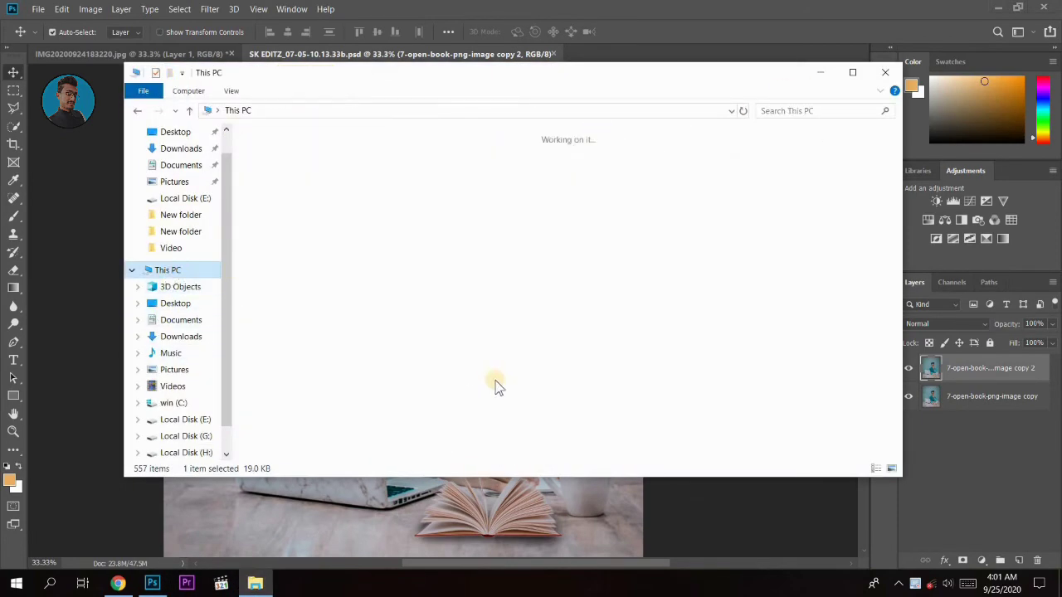
double_click(332, 338)
click(137, 112)
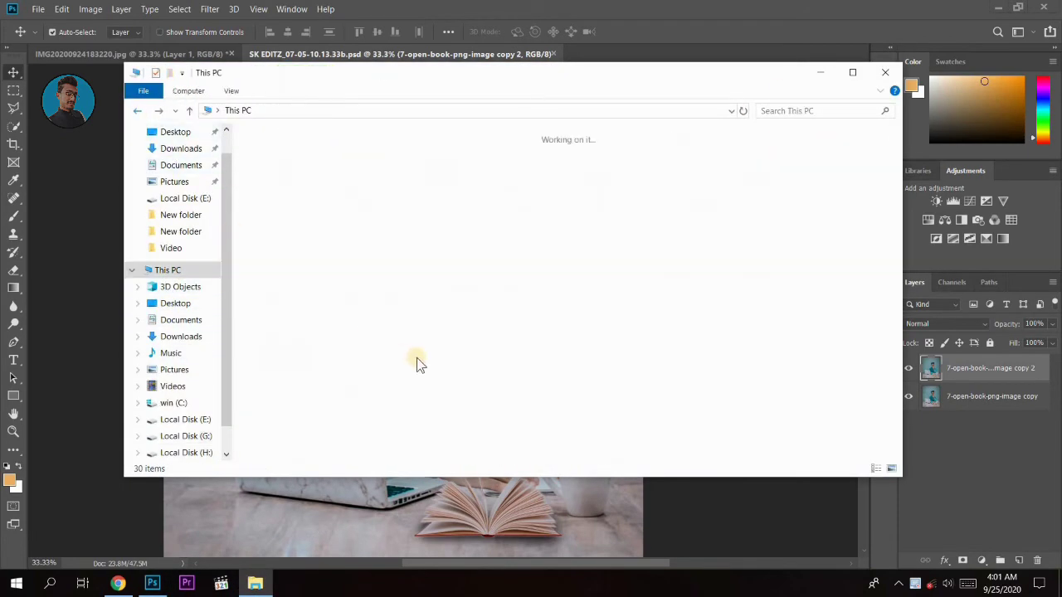
double_click(438, 347)
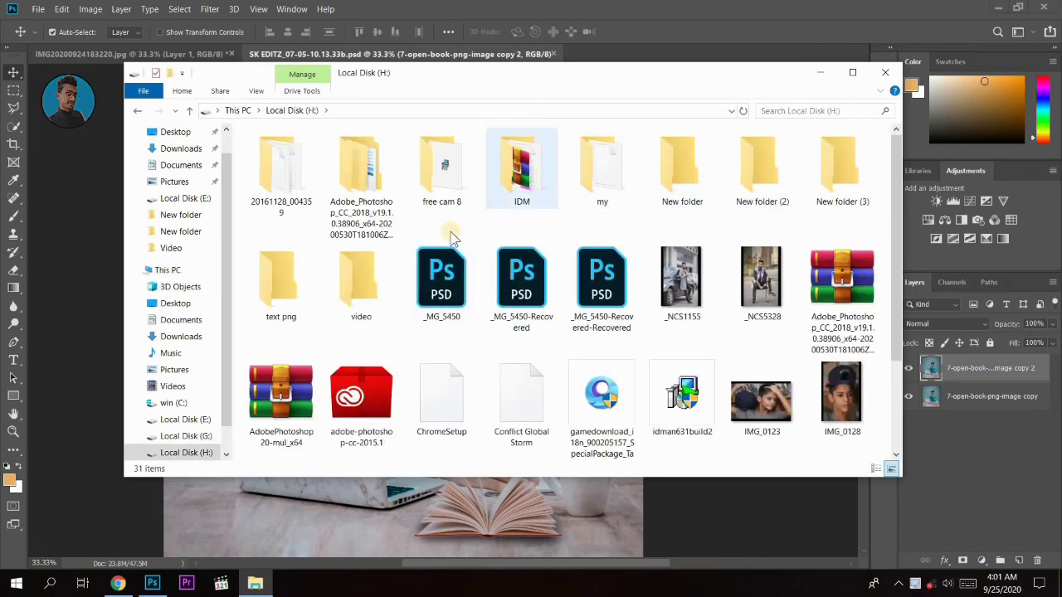
double_click(281, 282)
double_click(680, 165)
drag(298, 203, 412, 313)
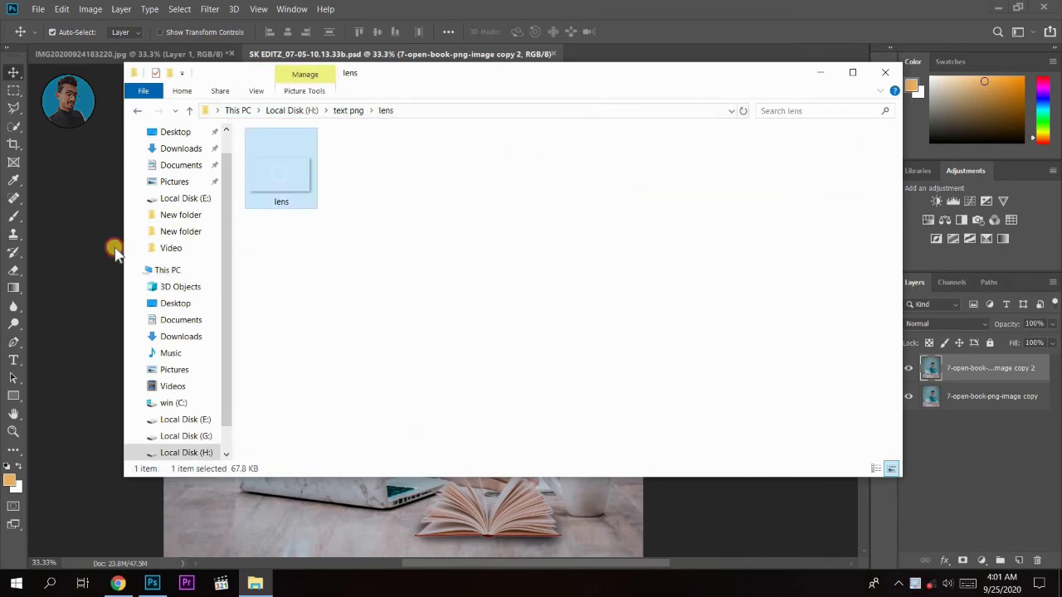
- Zoom in and move the placed lens up over the right-hand eye
scroll(413, 313, up, 2)
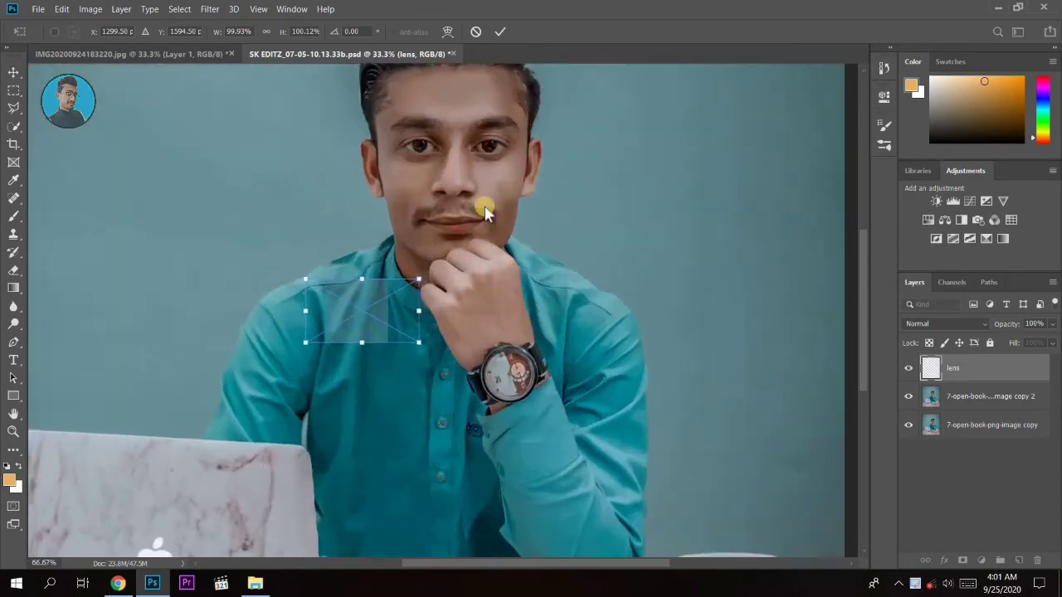
scroll(486, 209, up, 2)
scroll(490, 260, up, 1)
mouse_move(324, 391)
mouse_down()
mouse_move(461, 216)
mouse_move(473, 266)
mouse_move(473, 451)
mouse_up()
scroll(434, 355, up, 1)
scroll(511, 273, up, 3)
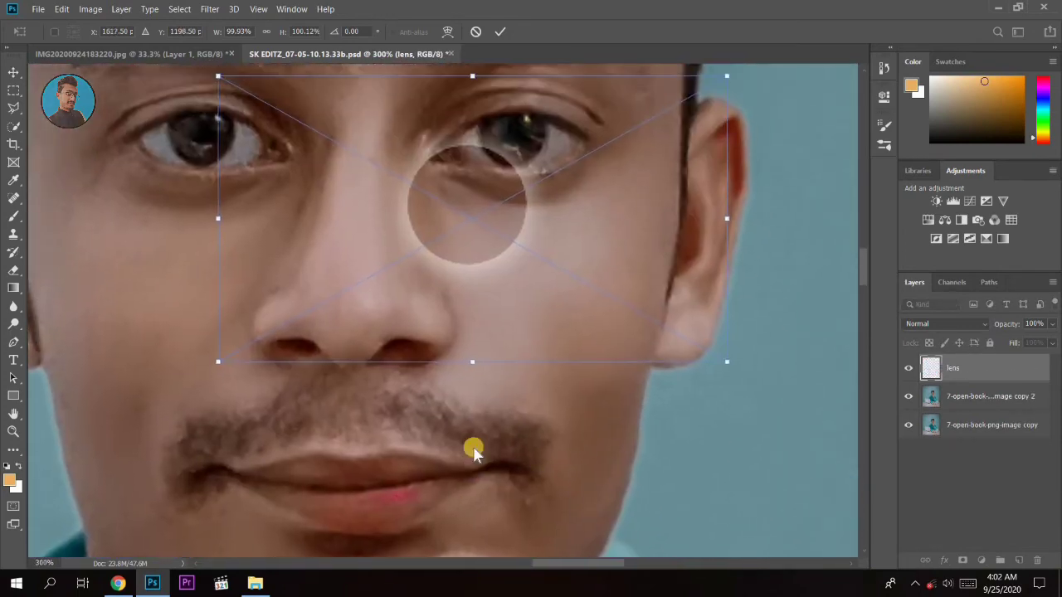
scroll(473, 448, down, 1)
drag(455, 285, 485, 231)
- Scale the lens down to frame the eye, nudge it onto the iris, and commit
drag(638, 321, 477, 244)
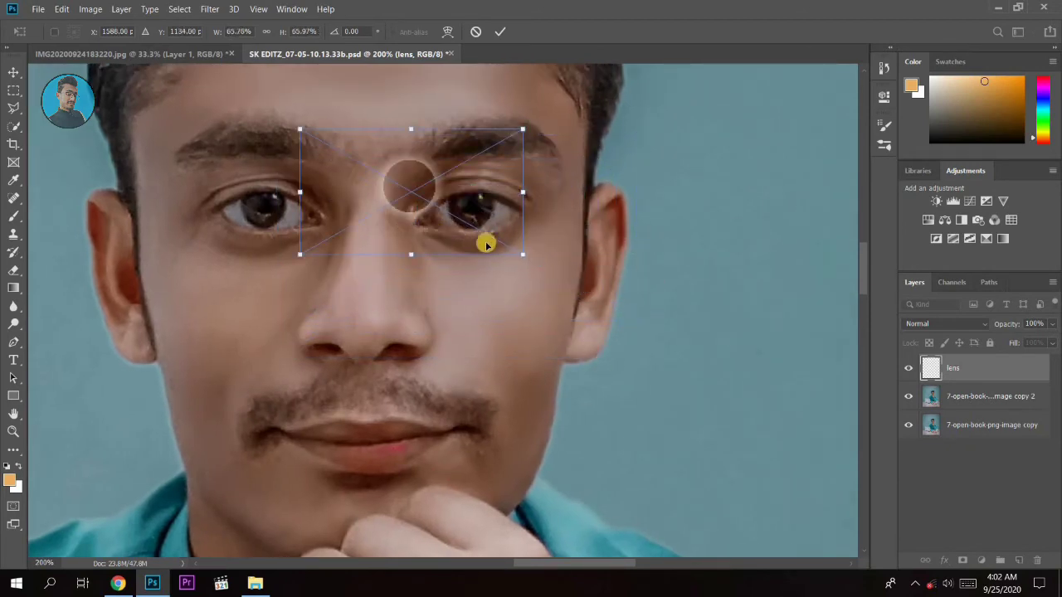
mouse_move(508, 246)
mouse_down()
mouse_move(481, 230)
mouse_move(558, 238)
mouse_move(505, 233)
mouse_up()
key(Down)
key(Down)
key(Down)
key(Down)
key(Down)
key(Down)
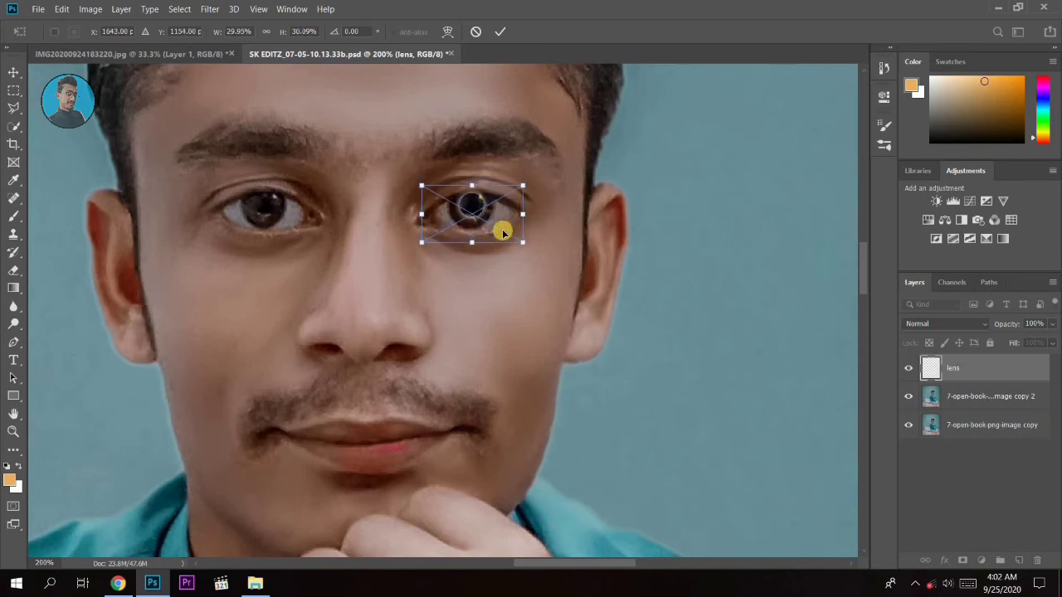
key(Up)
key(Right)
key(Right)
key(Up)
key(Up)
key(Up)
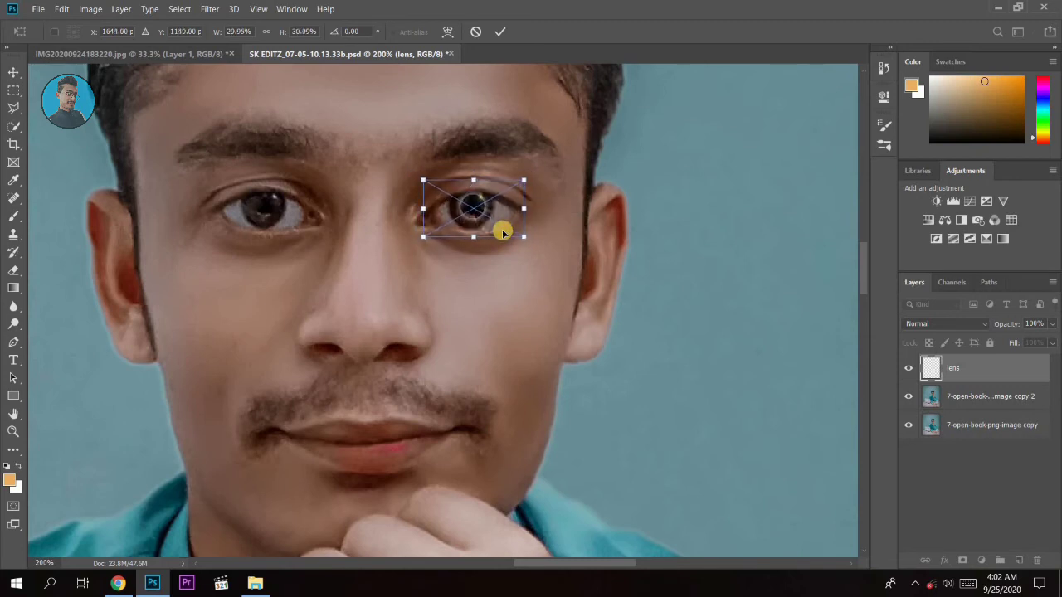
click(499, 31)
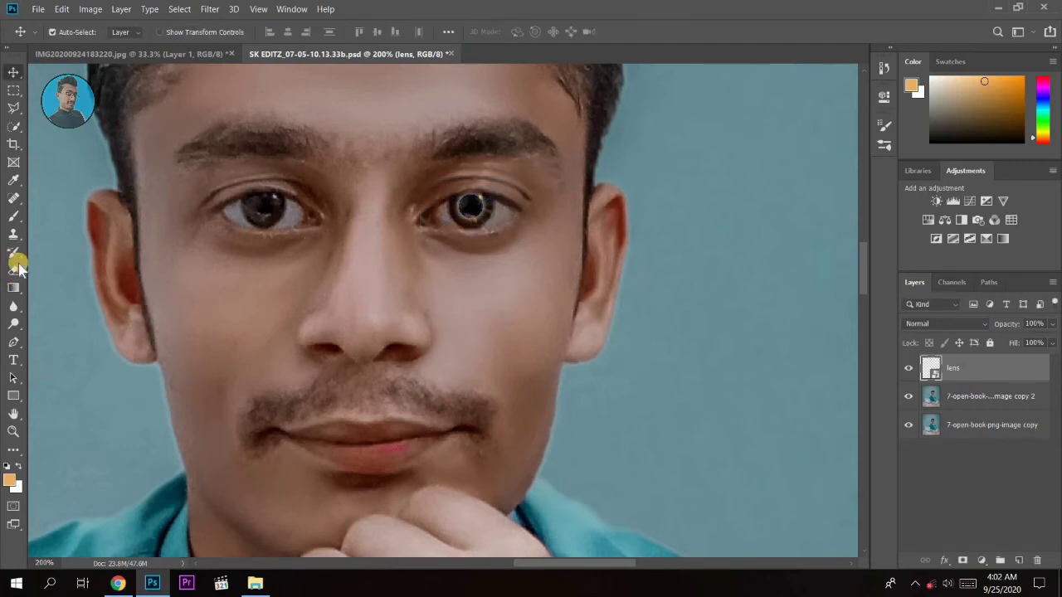
- Undo a stray duplicate and move, then rasterize the lens layer
mouse_move(237, 299)
mouse_down()
mouse_move(411, 266)
mouse_move(468, 207)
mouse_move(359, 212)
mouse_up()
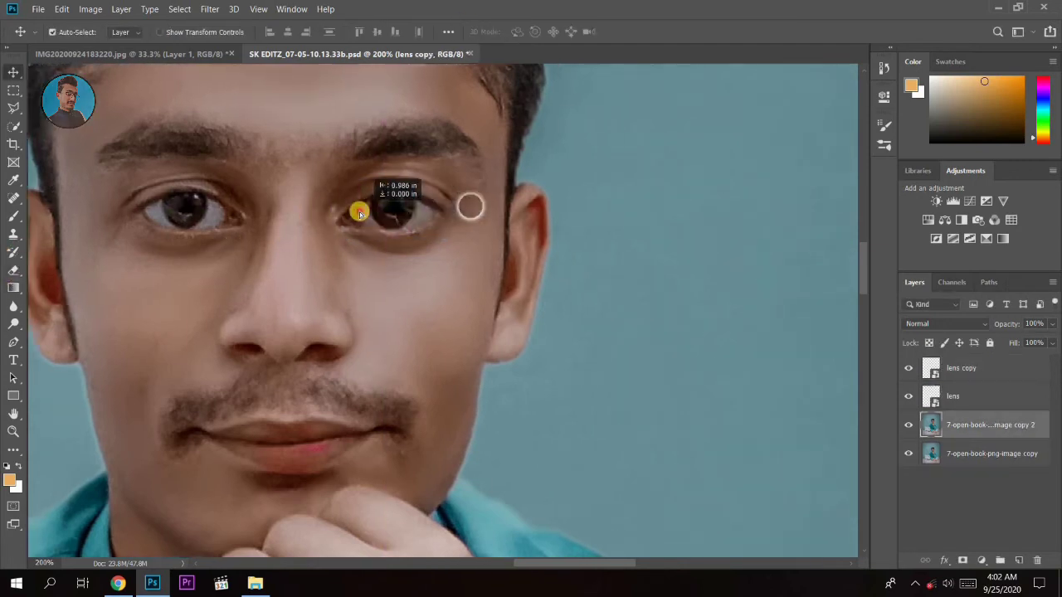
key(ctrl+z)
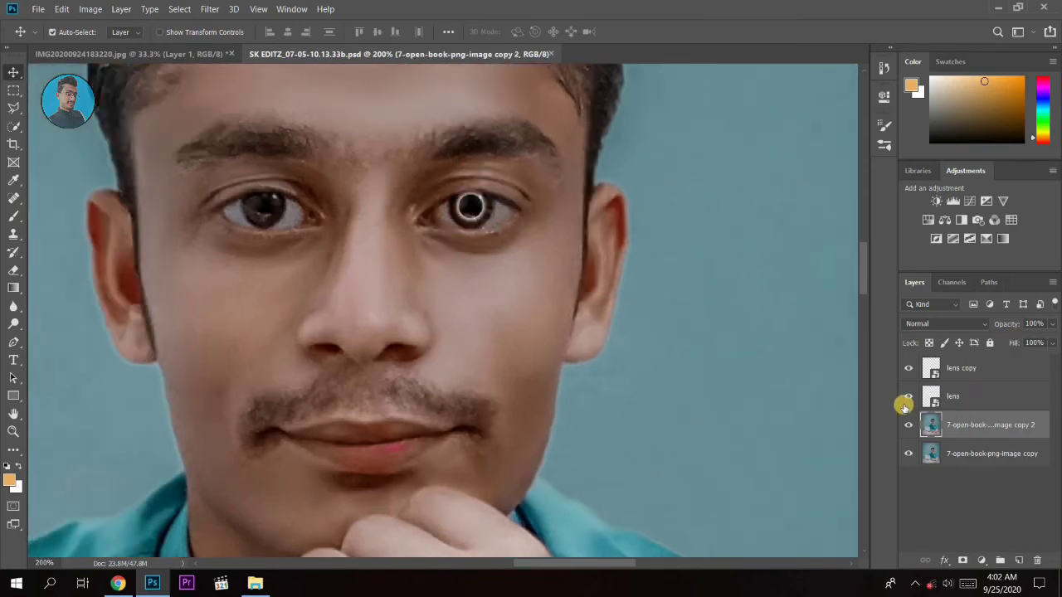
key(ctrl+z)
key(ctrl+z)
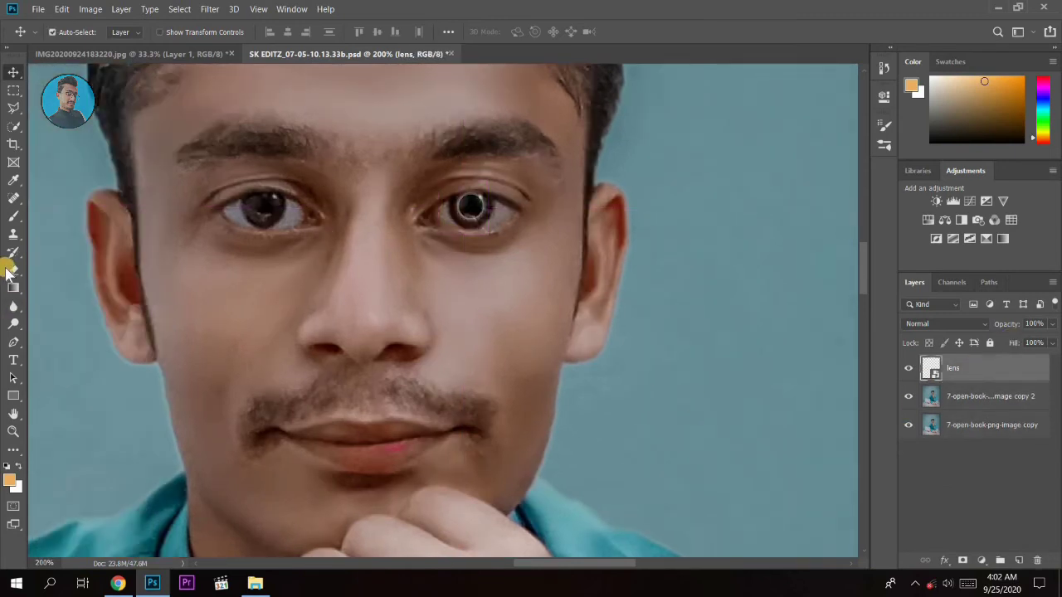
click(14, 270)
click(474, 239)
click(536, 237)
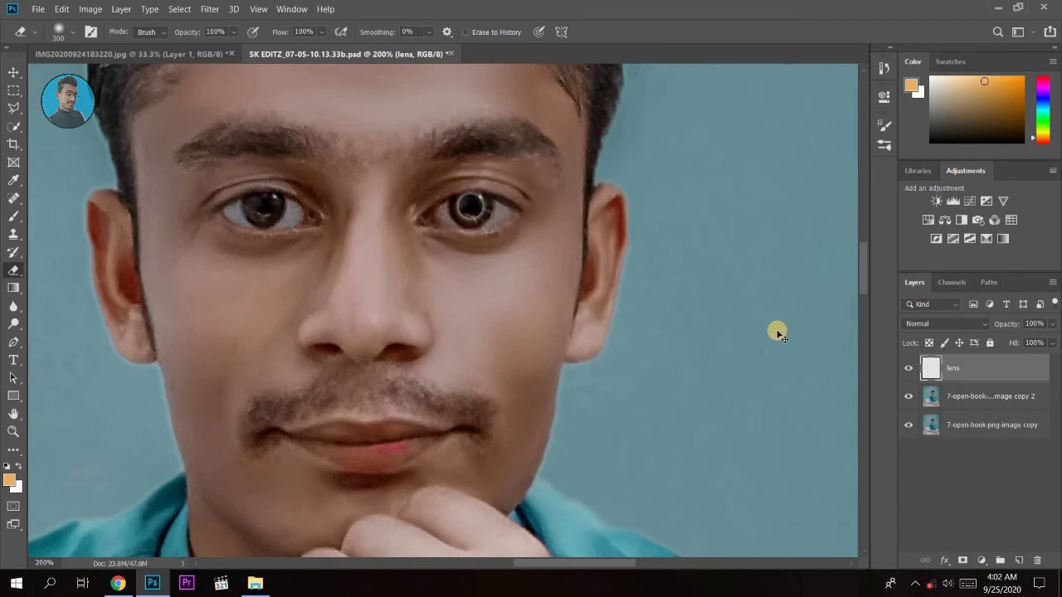
- Duplicate the lens layer, undoing accidental moves of the photo layer
key(ctrl+j)
click(13, 73)
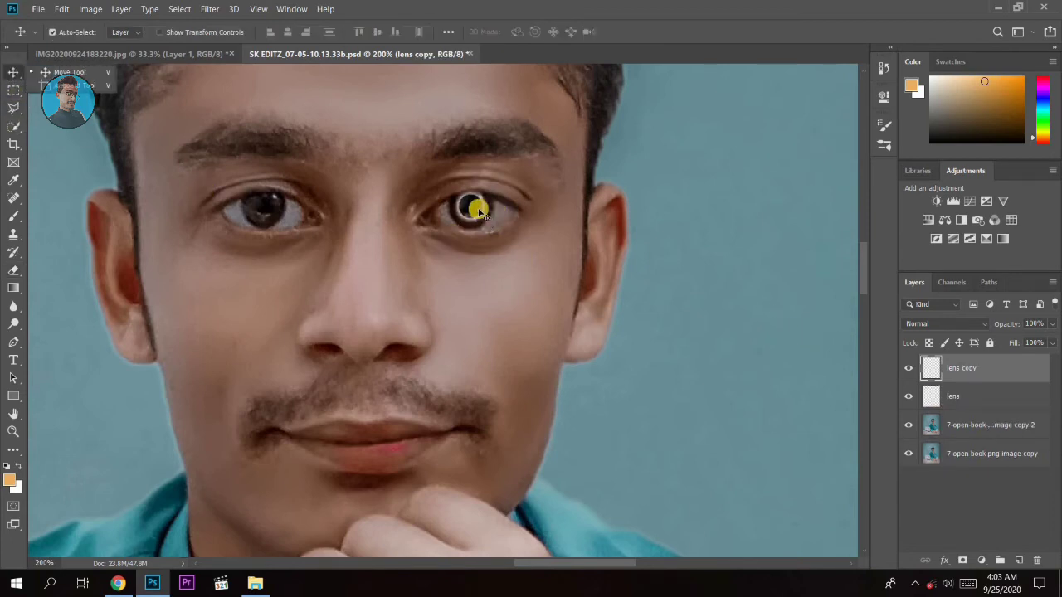
drag(480, 212, 417, 207)
key(ctrl+z)
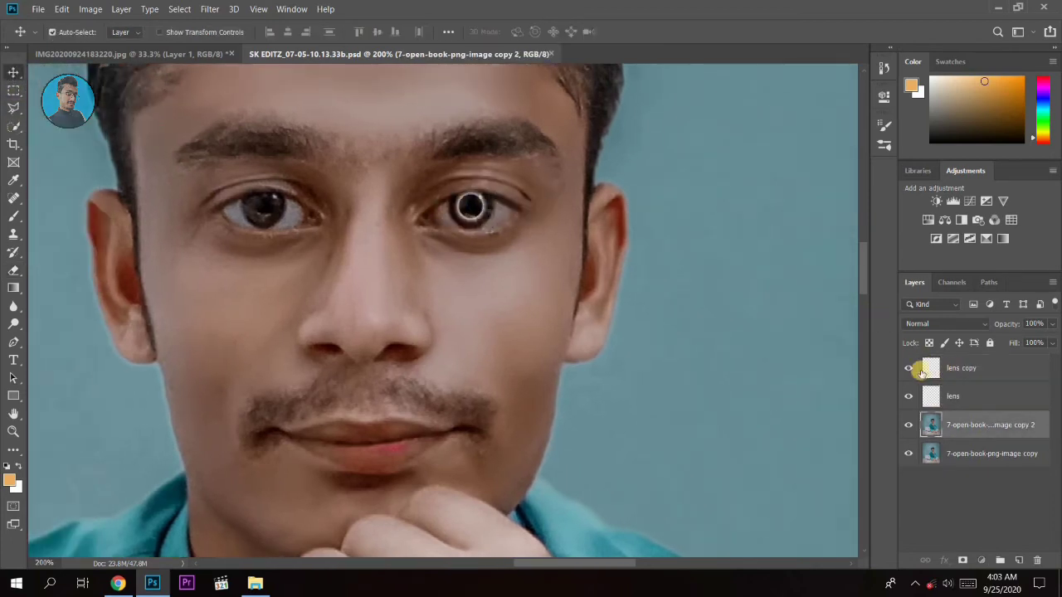
click(919, 371)
drag(469, 208, 473, 230)
key(ctrl+z)
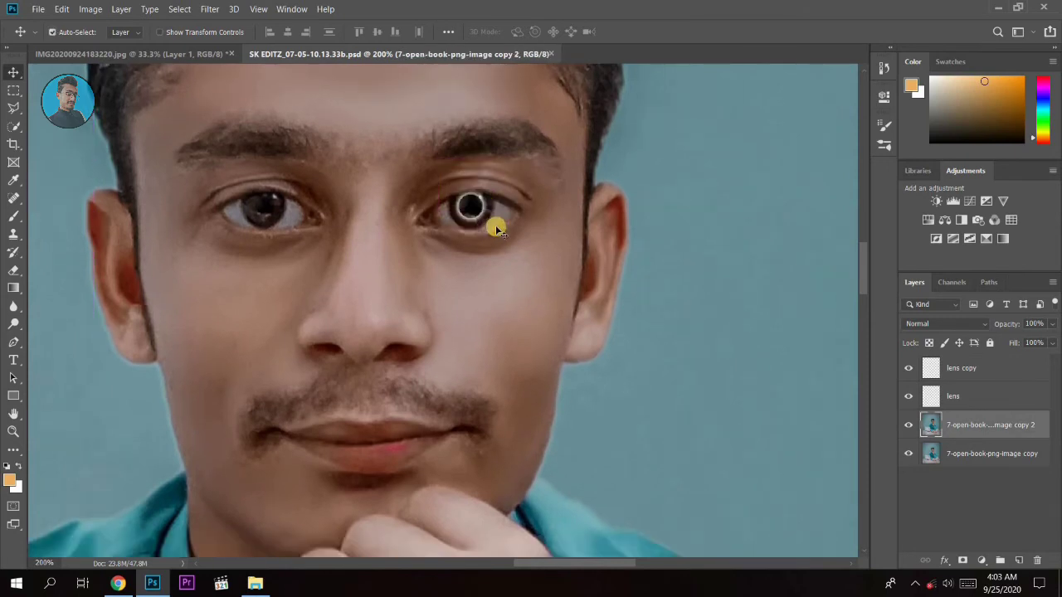
- Transform the lens copy onto the left-hand eye and commit its position
key(ctrl+t)
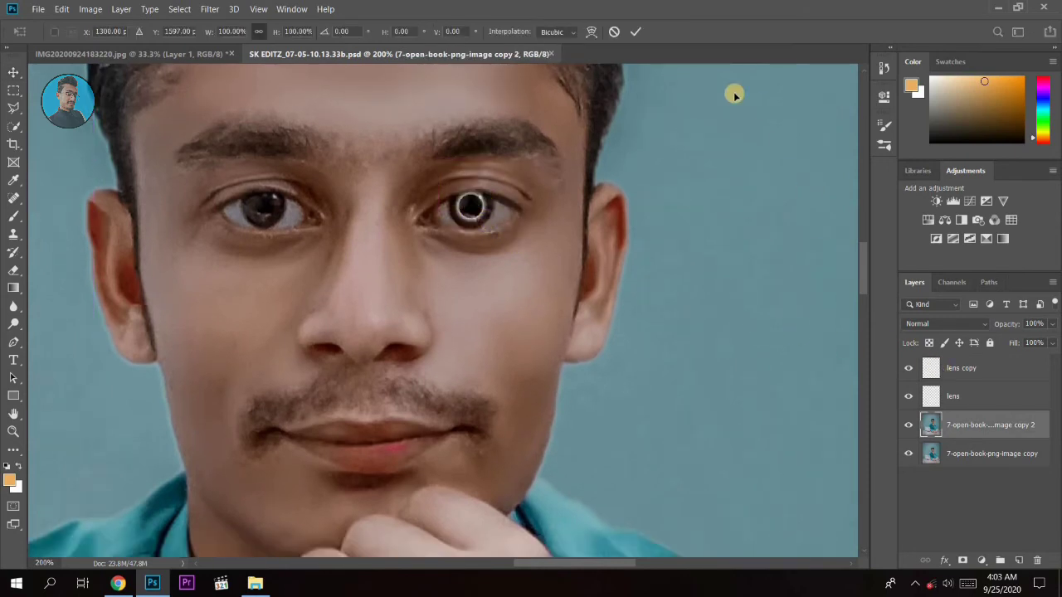
key(Escape)
click(976, 368)
key(ctrl+t)
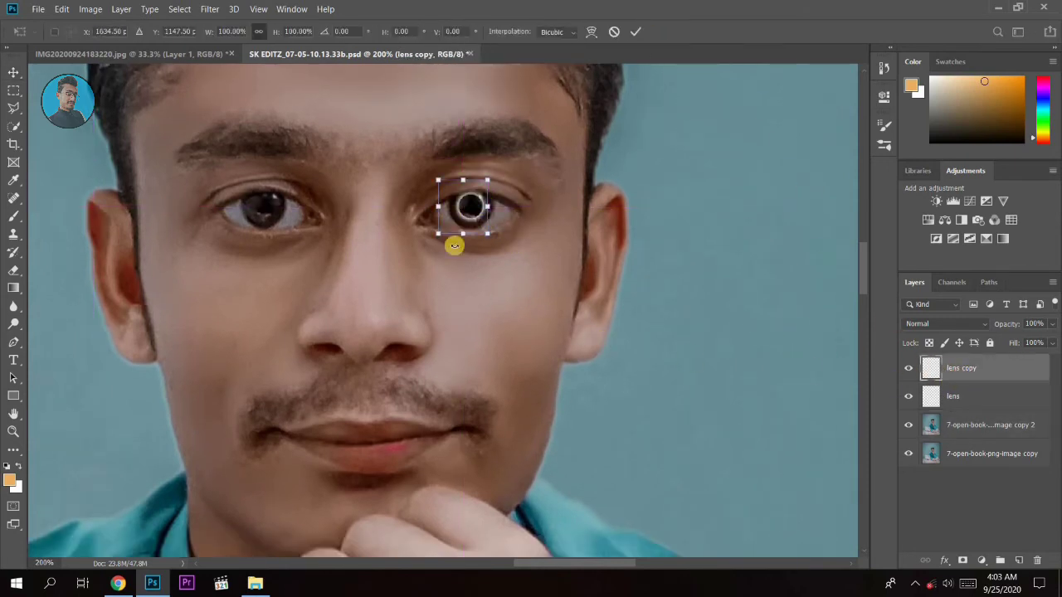
drag(473, 217, 268, 218)
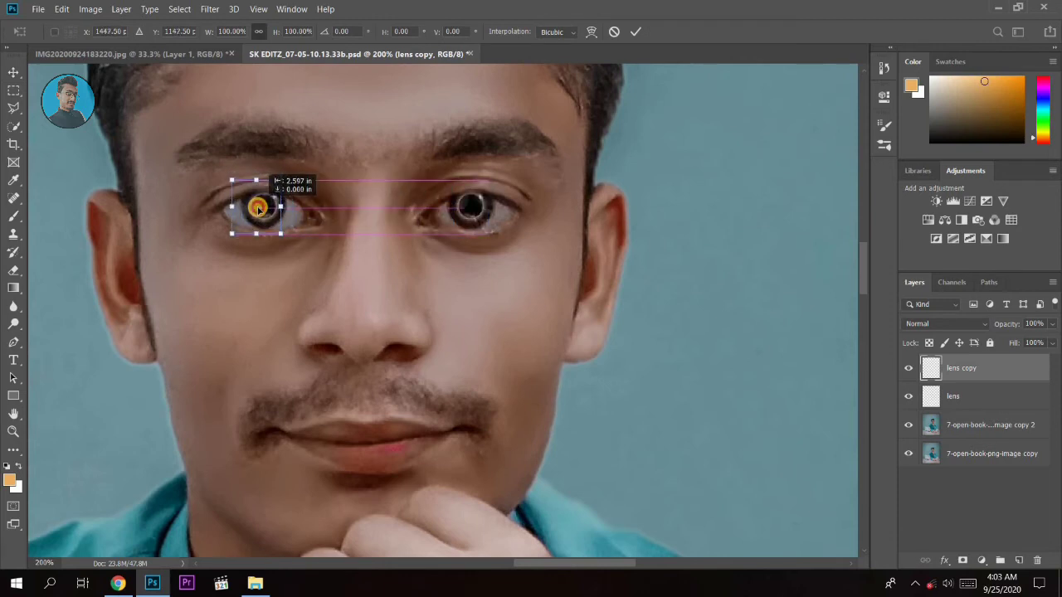
key(Return)
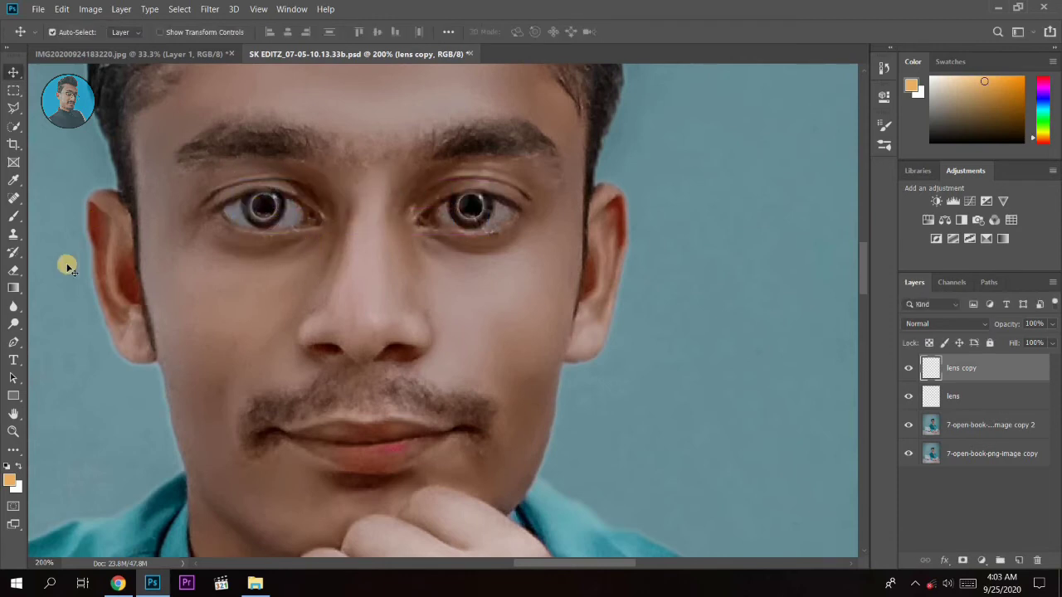
click(125, 259)
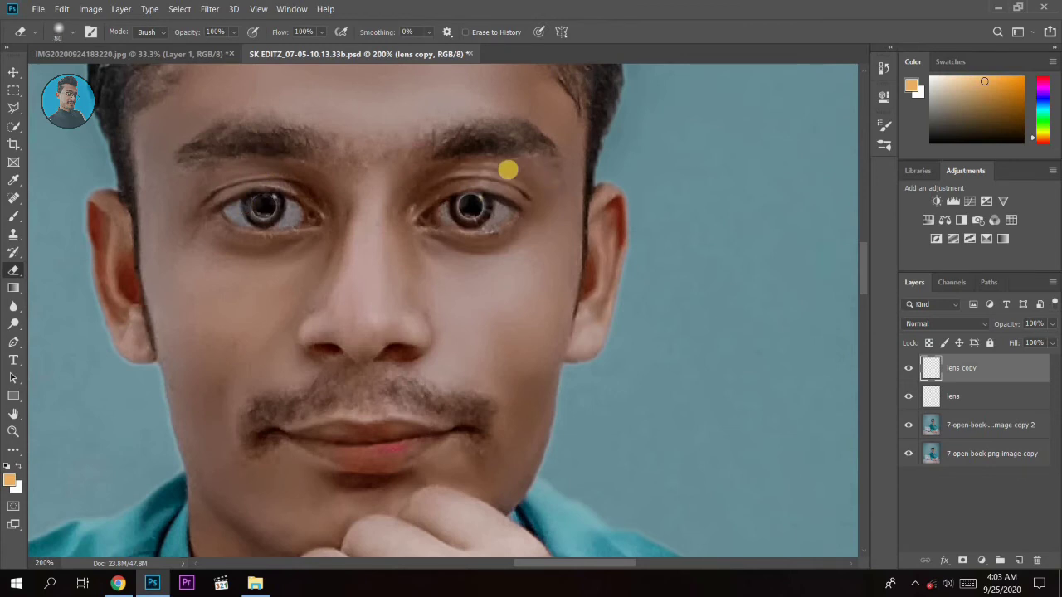
click(960, 387)
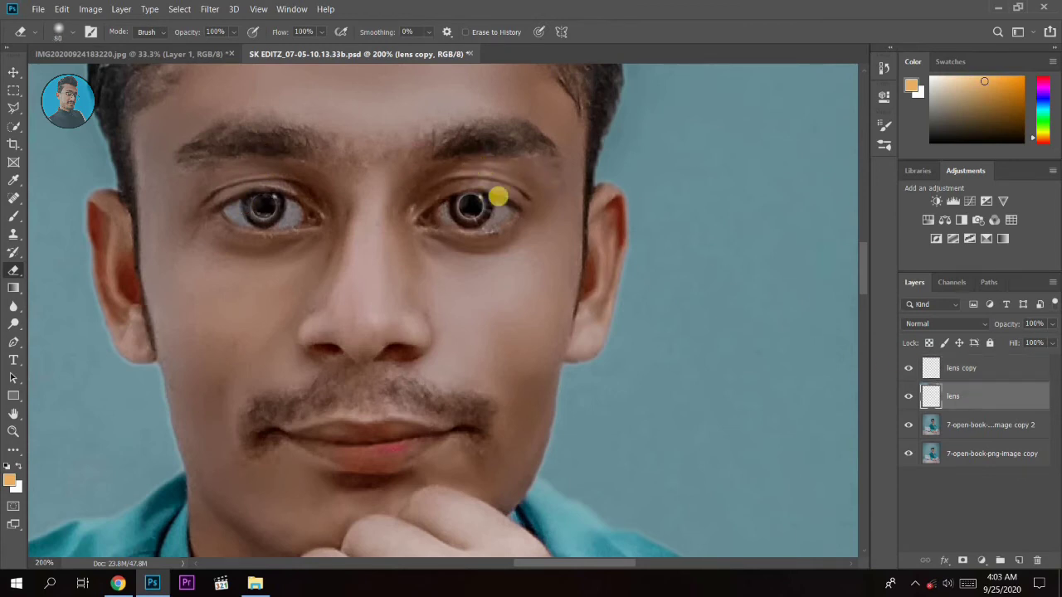
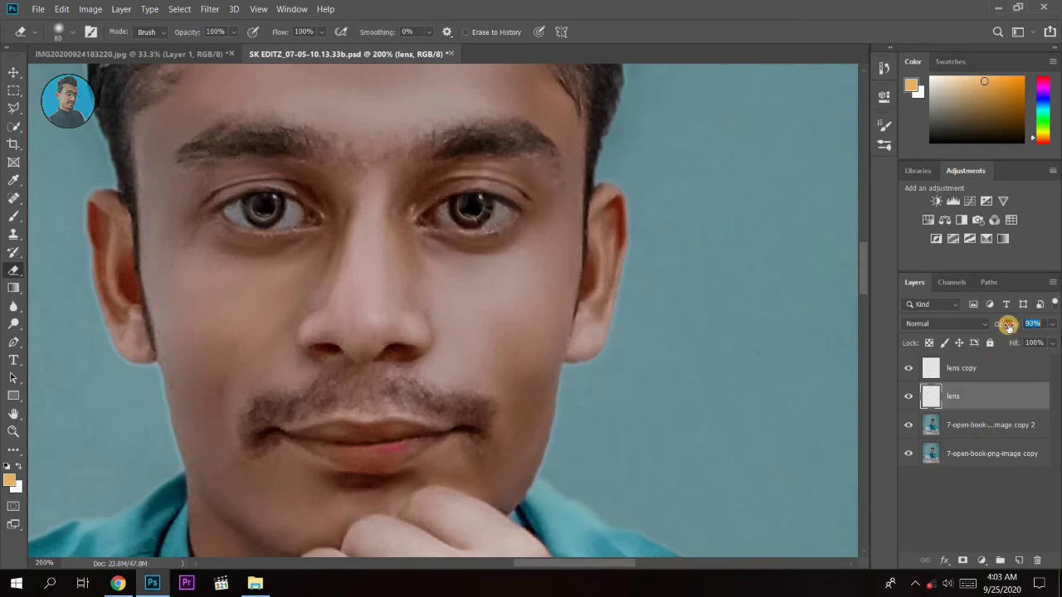
- Merge the lens copy layers down twice into the base portrait photo layer
click(988, 370)
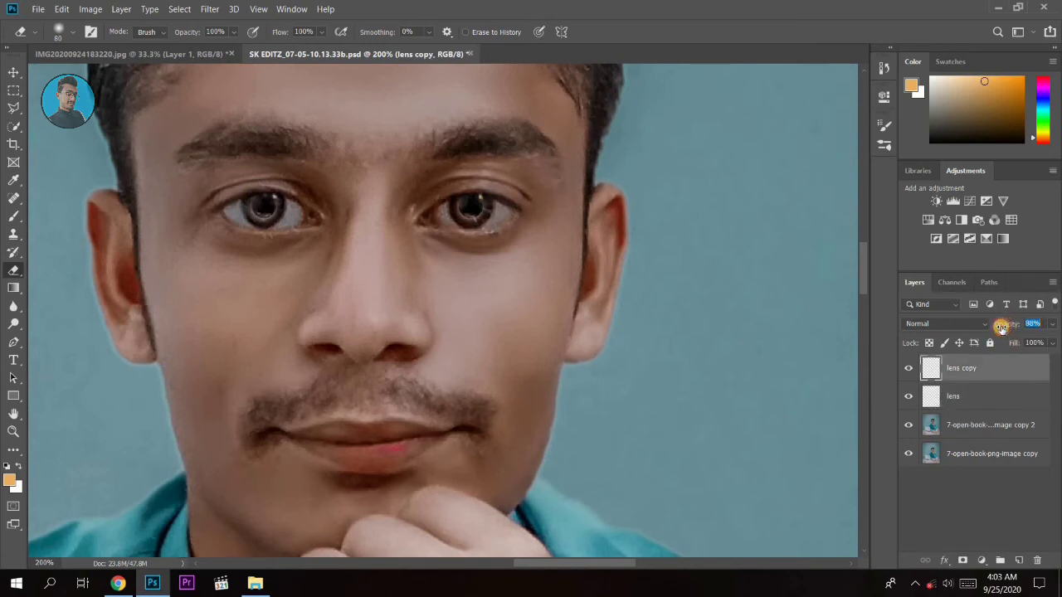
key(ctrl+minus)
key(ctrl+minus)
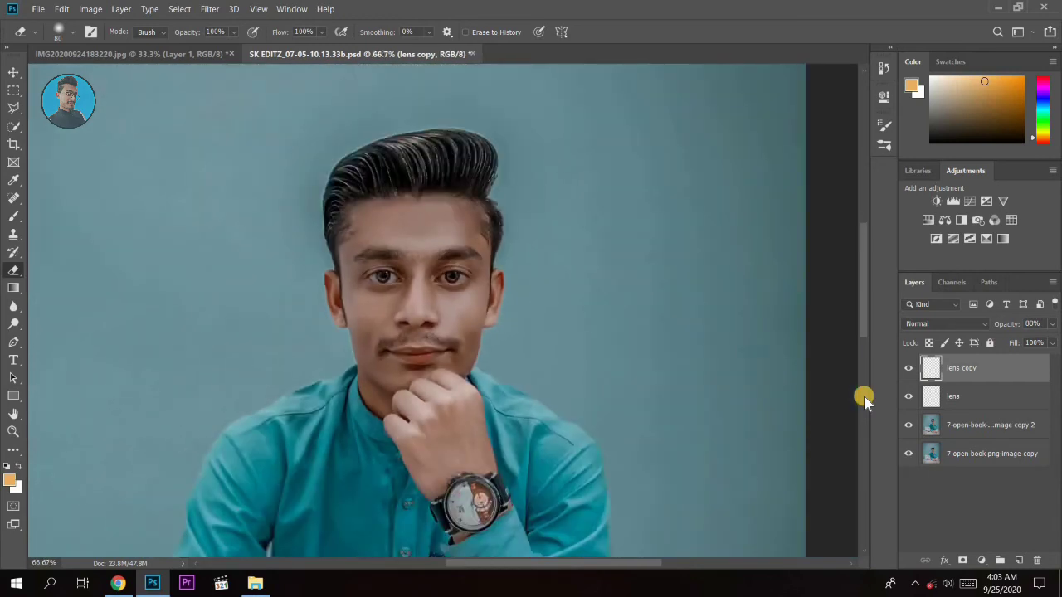
key(ctrl+minus)
key(ctrl+minus)
right_click(967, 397)
click(924, 395)
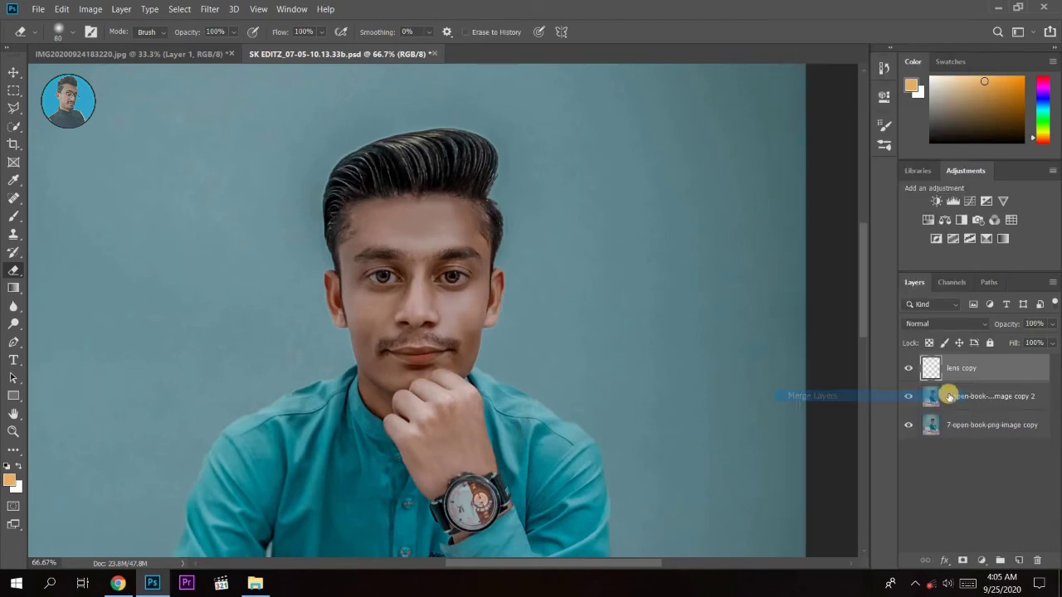
right_click(960, 399)
click(902, 397)
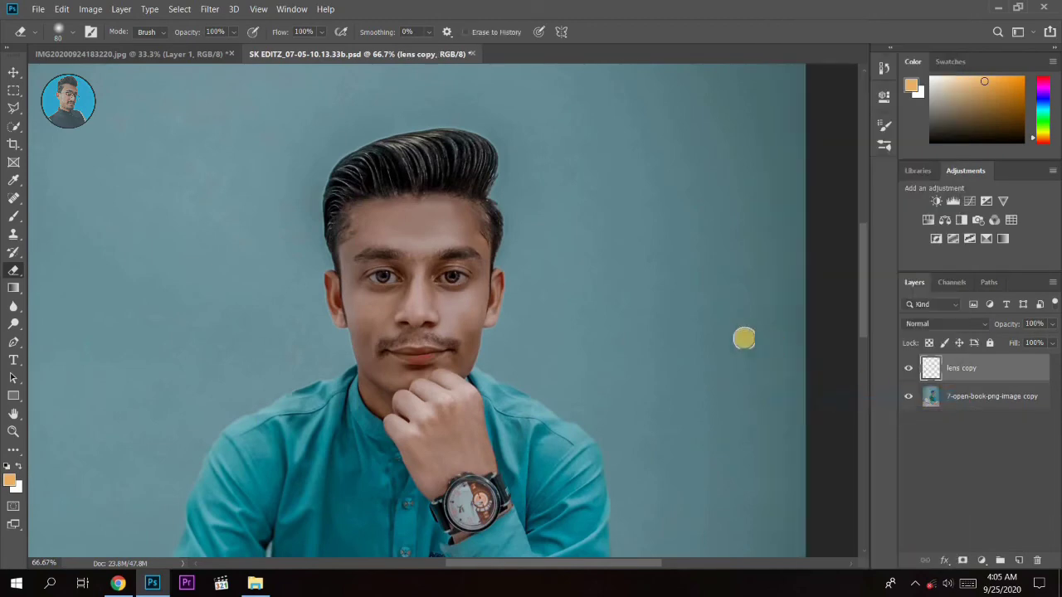
- Merge the two remaining layers into one and duplicate the merged portrait layer
key(ctrl+plus)
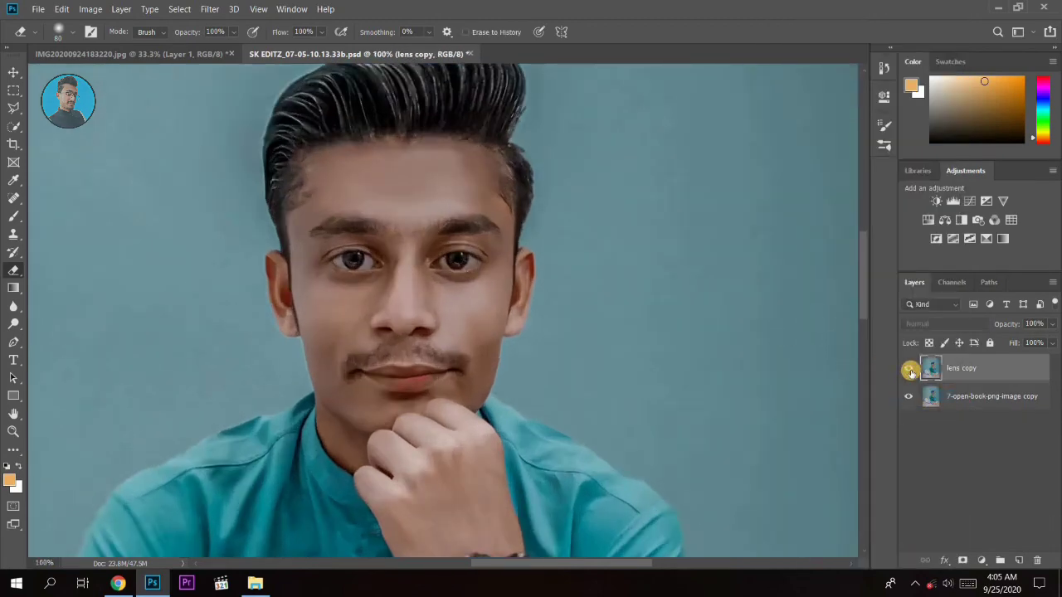
click(908, 370)
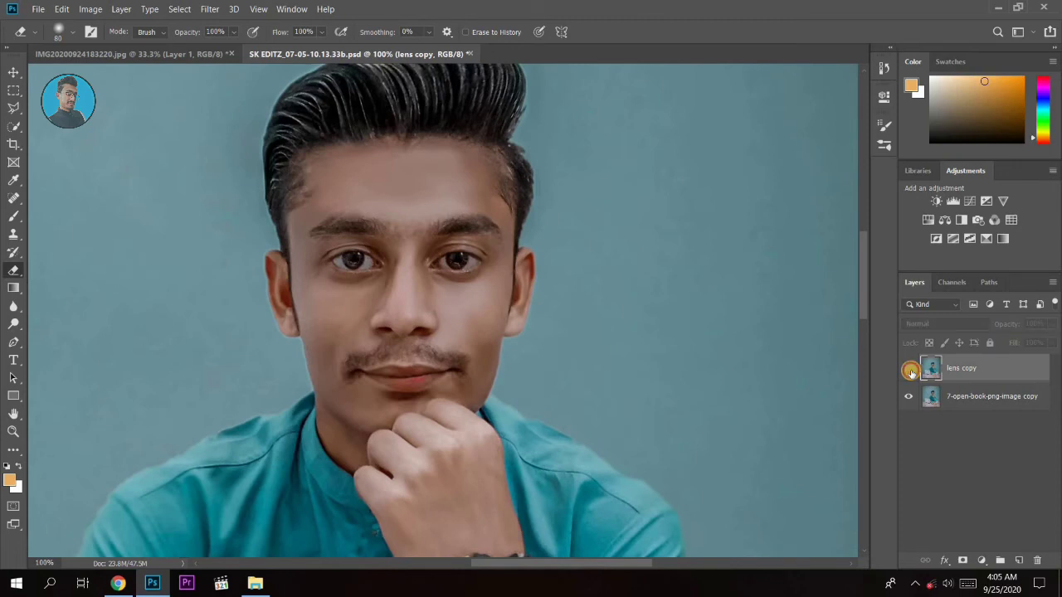
right_click(984, 395)
click(913, 393)
drag(962, 369, 1021, 558)
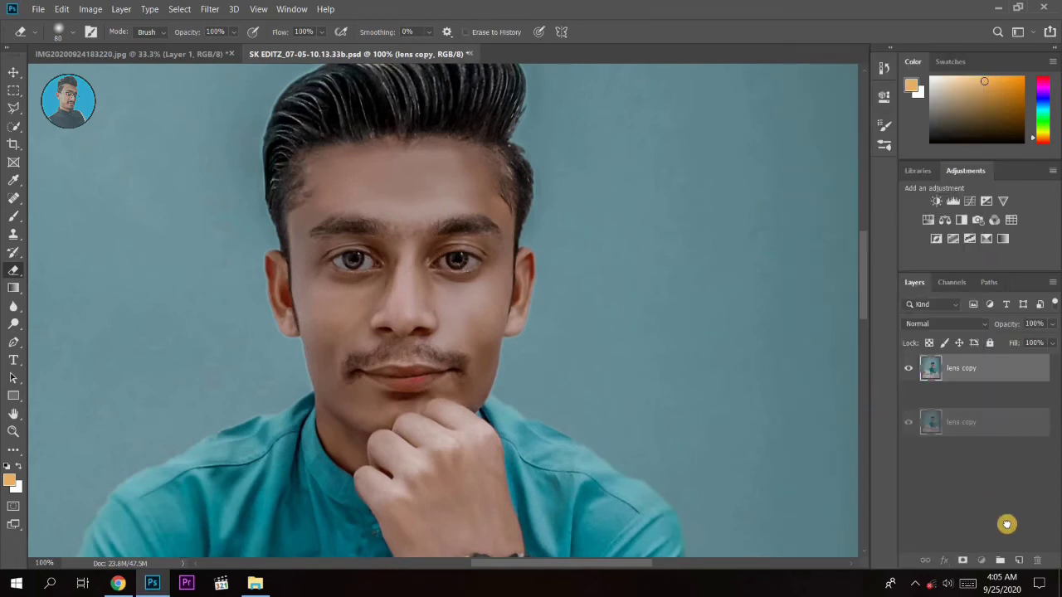
scroll(539, 319, down, 2)
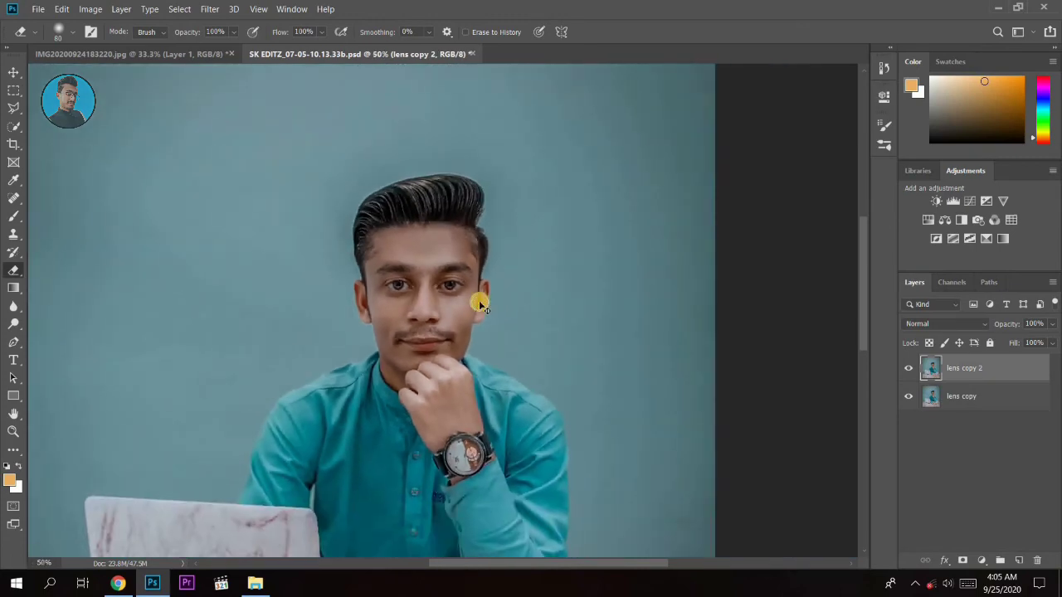
scroll(480, 302, down, 1)
scroll(479, 301, down, 1)
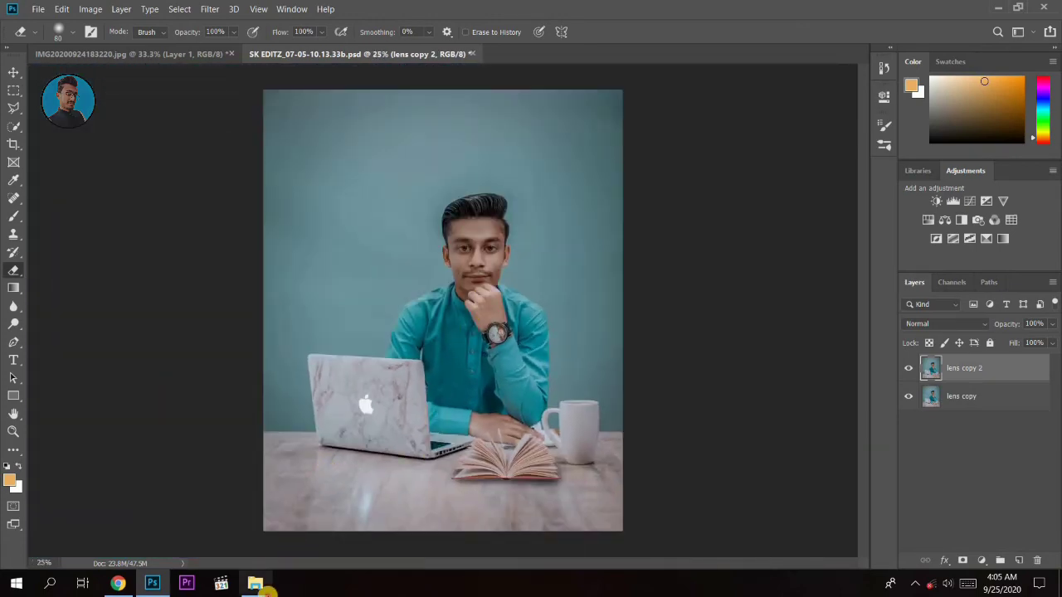
- Drag the hanging-bulb PNG from the text images folder onto the portrait, enlarged at upper left
click(255, 583)
click(137, 110)
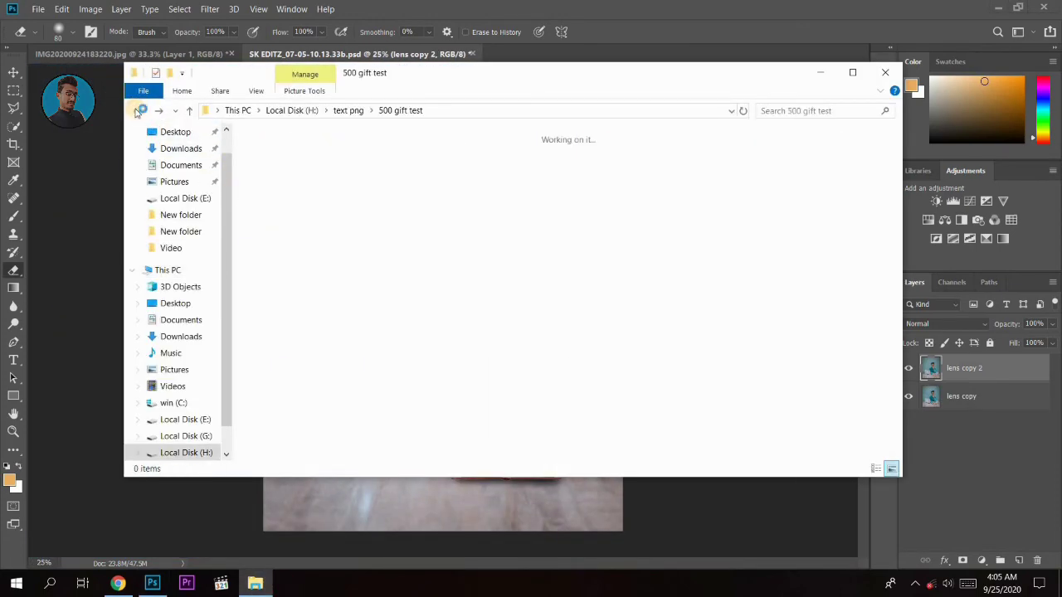
scroll(586, 382, down, 3)
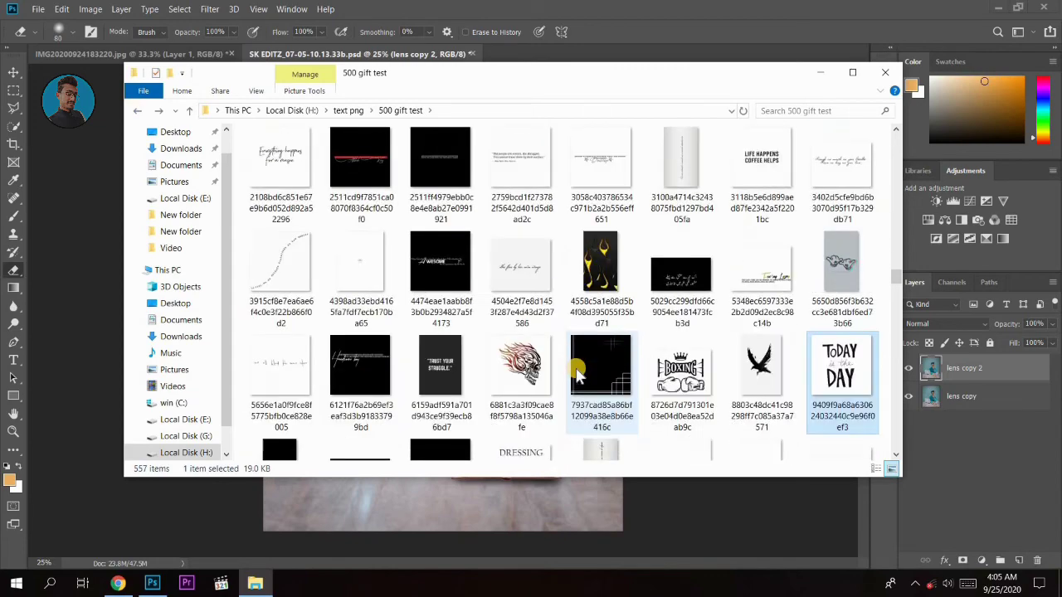
scroll(583, 380, down, 3)
scroll(581, 377, down, 3)
scroll(574, 375, down, 3)
scroll(575, 375, down, 3)
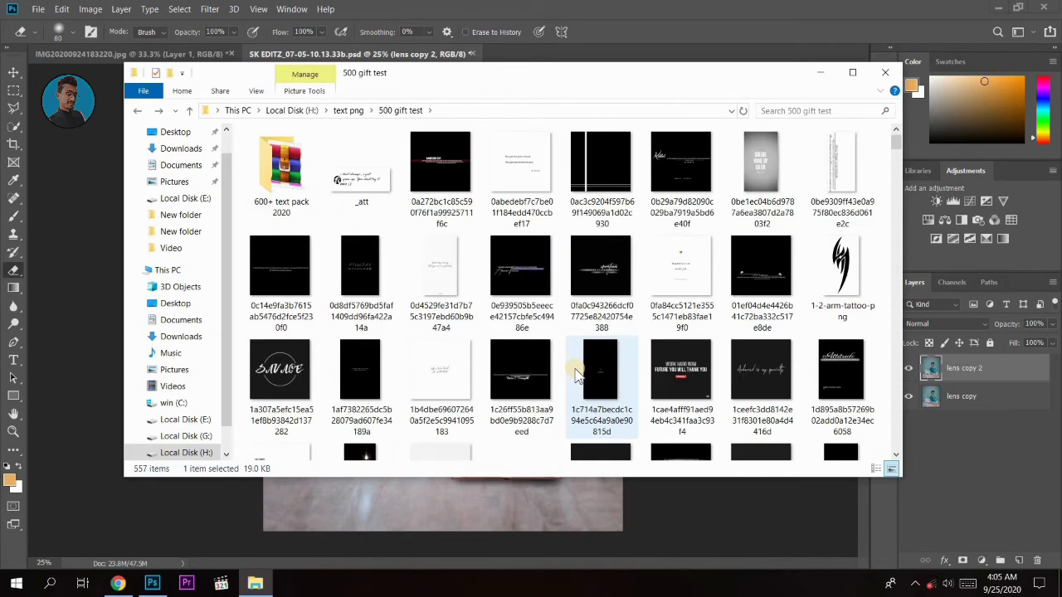
scroll(581, 357, down, 3)
mouse_move(361, 302)
mouse_down()
mouse_move(120, 241)
mouse_move(440, 284)
mouse_up()
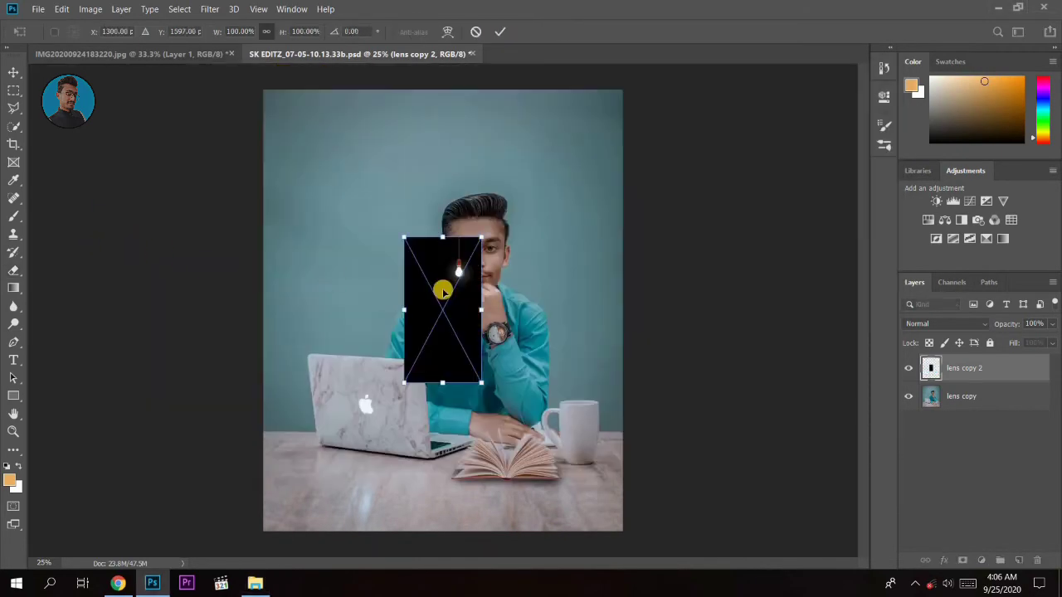
mouse_move(473, 377)
mouse_down()
mouse_move(384, 296)
mouse_move(411, 346)
mouse_up()
click(499, 32)
- Rasterize the bulb layer and set its blend mode to Screen to drop the black
key(e)
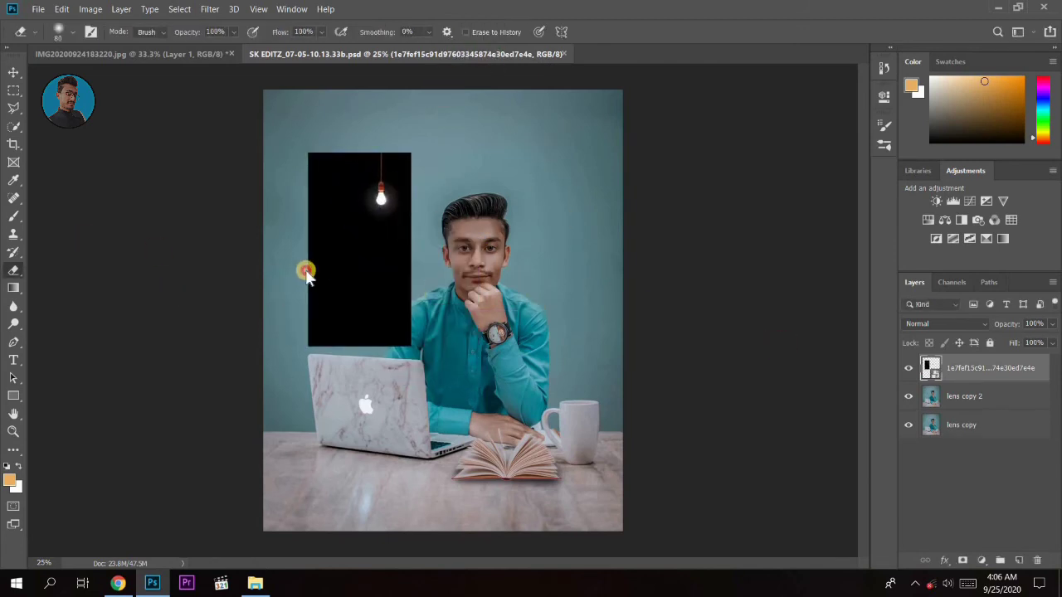
click(306, 274)
click(540, 238)
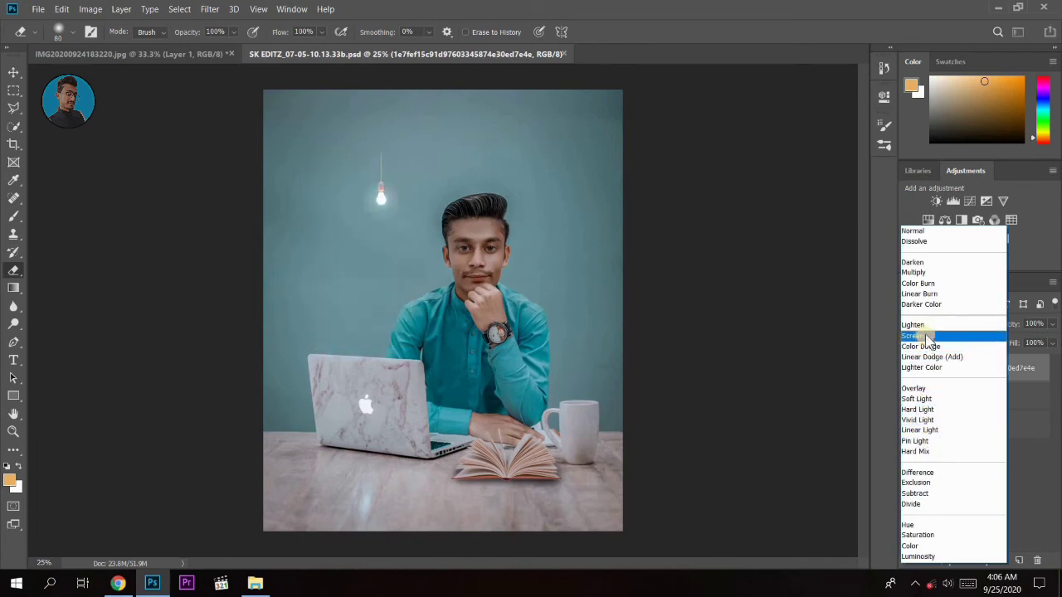
click(835, 341)
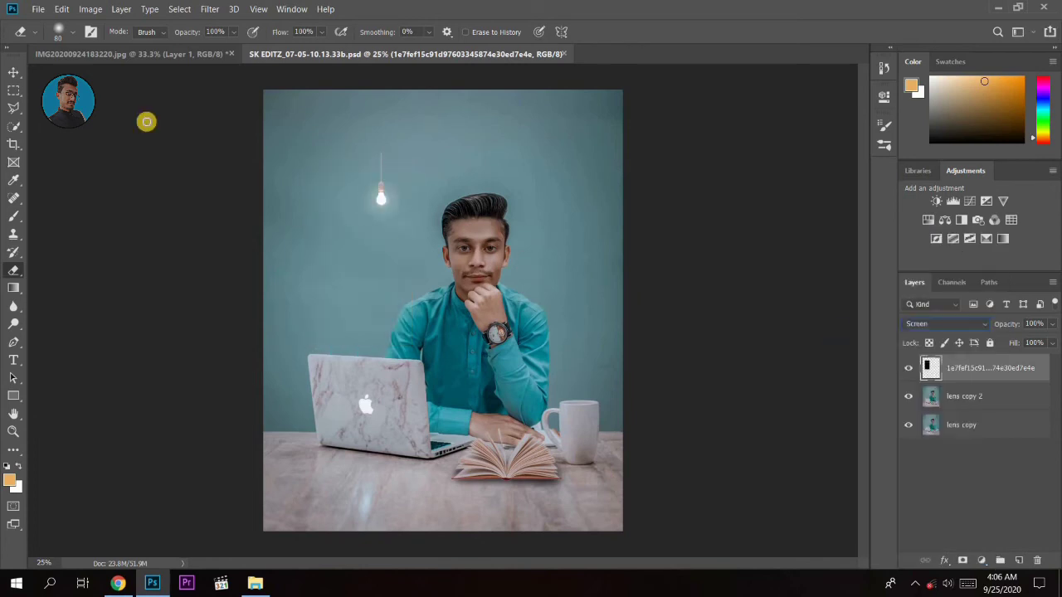
- Enlarge the first bulb and position it up-left above the man
click(13, 72)
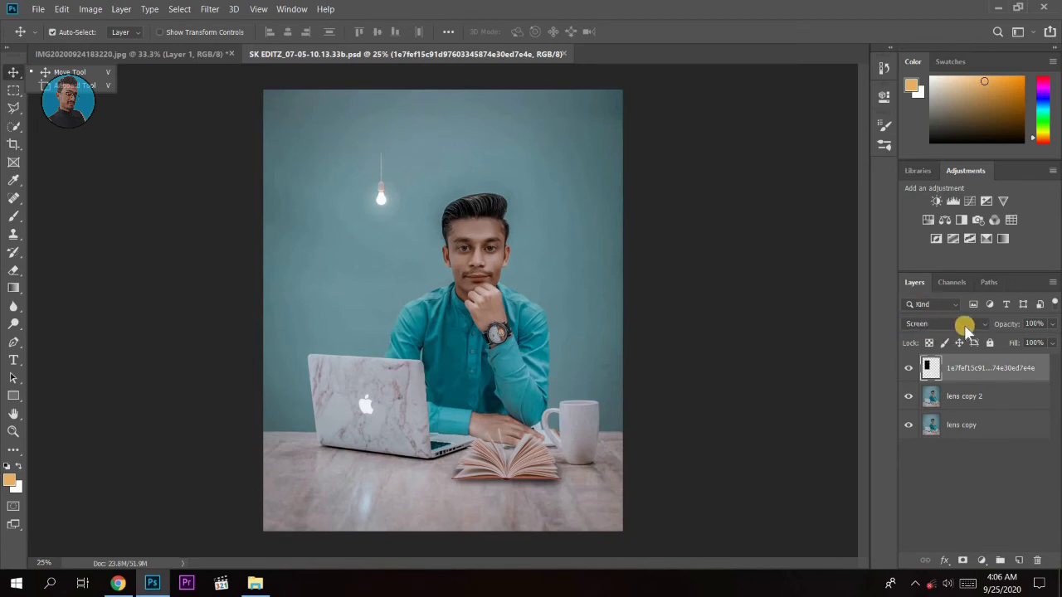
key(ctrl+t)
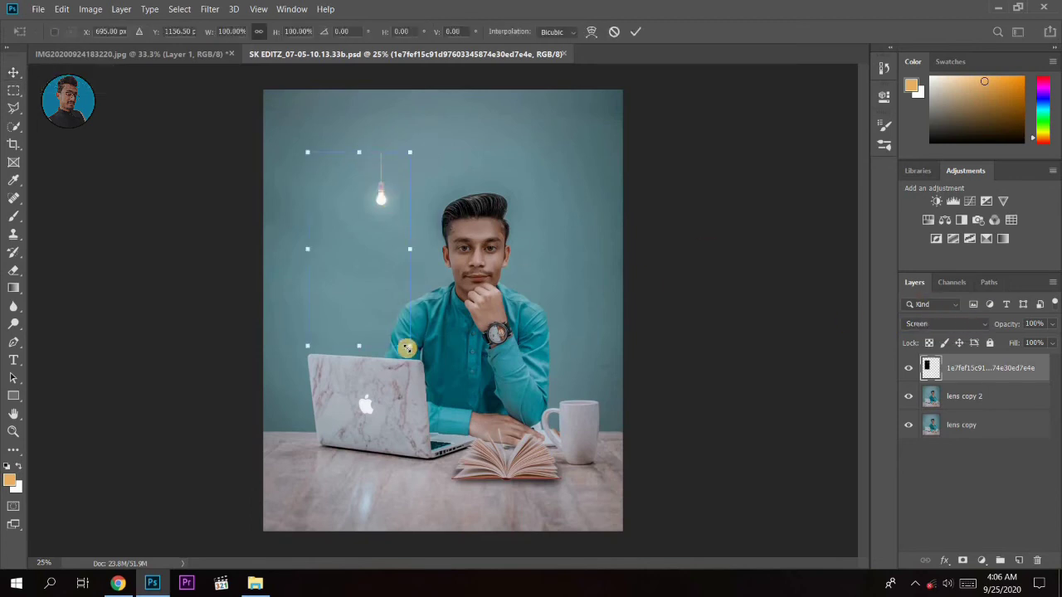
mouse_move(410, 356)
mouse_down()
mouse_move(440, 378)
mouse_move(352, 343)
mouse_up()
drag(382, 408, 387, 421)
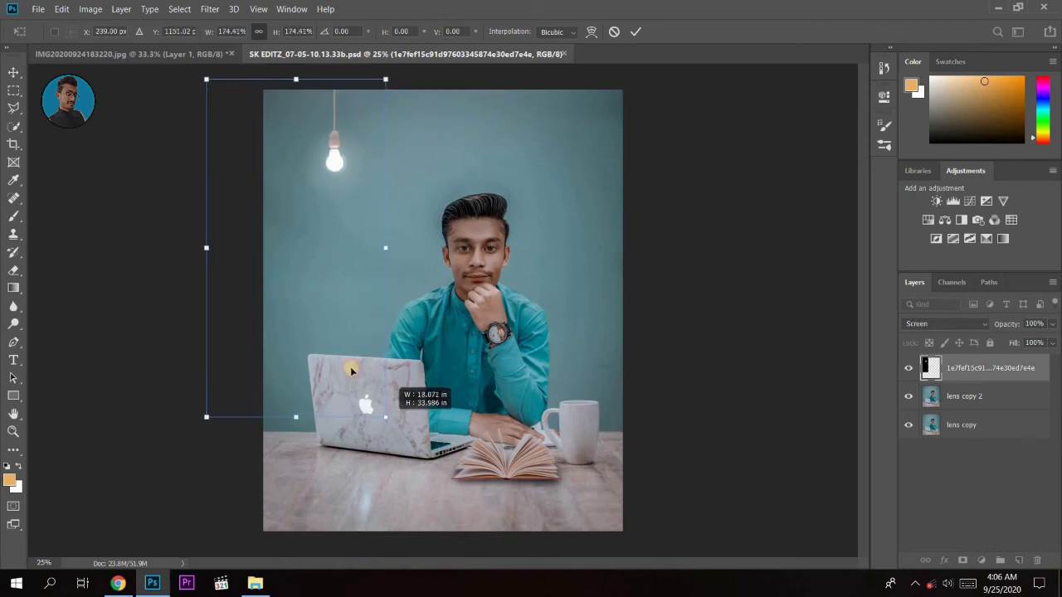
drag(349, 367, 344, 380)
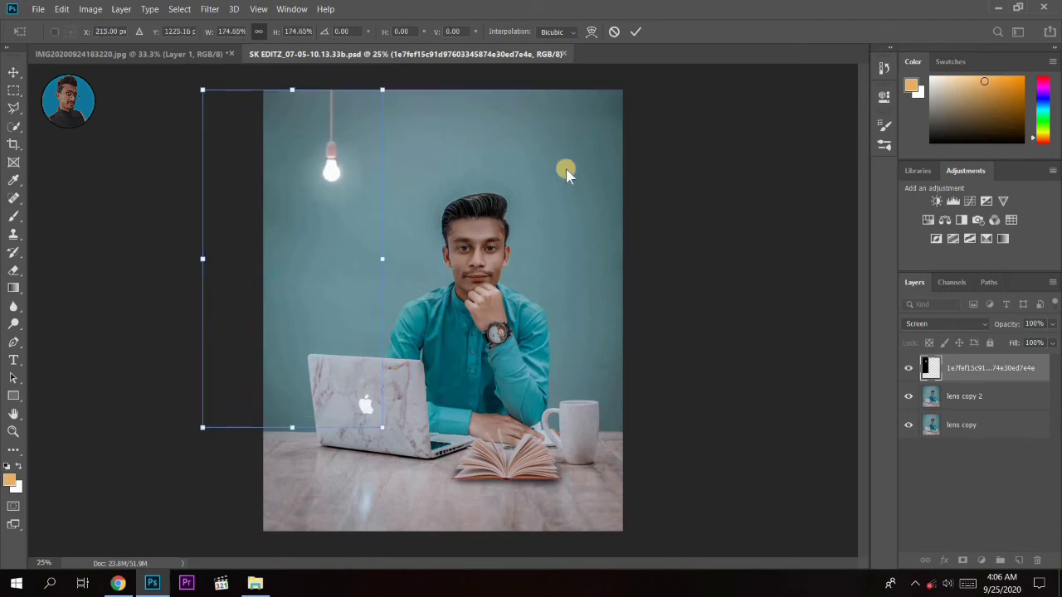
click(631, 35)
- Duplicate the bulb and shrink the copy to about three quarters beside the first, aligned to the top edge
key(ctrl+j)
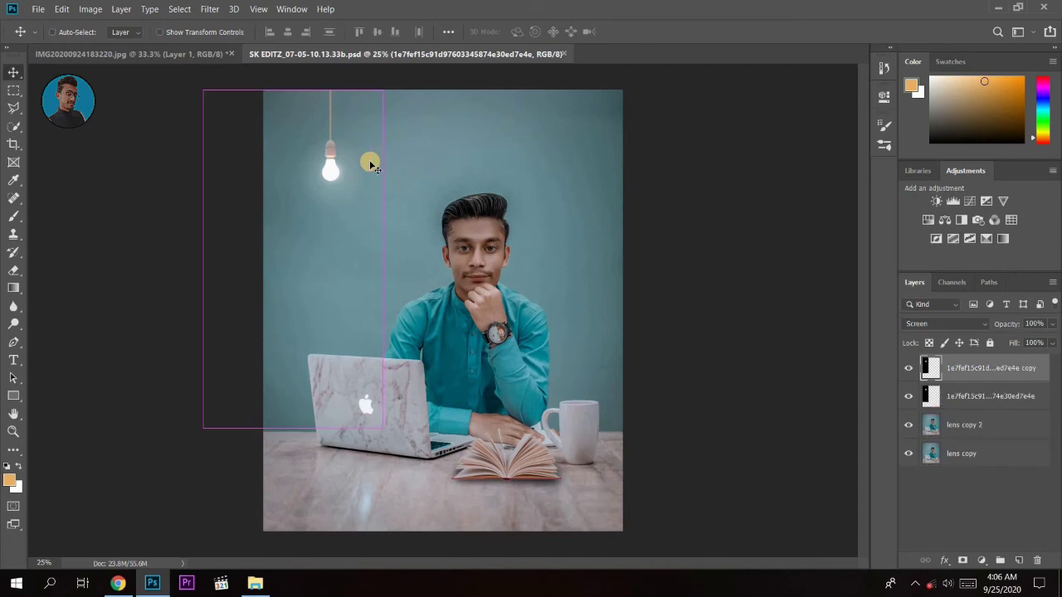
drag(352, 172, 369, 173)
key(ctrl+t)
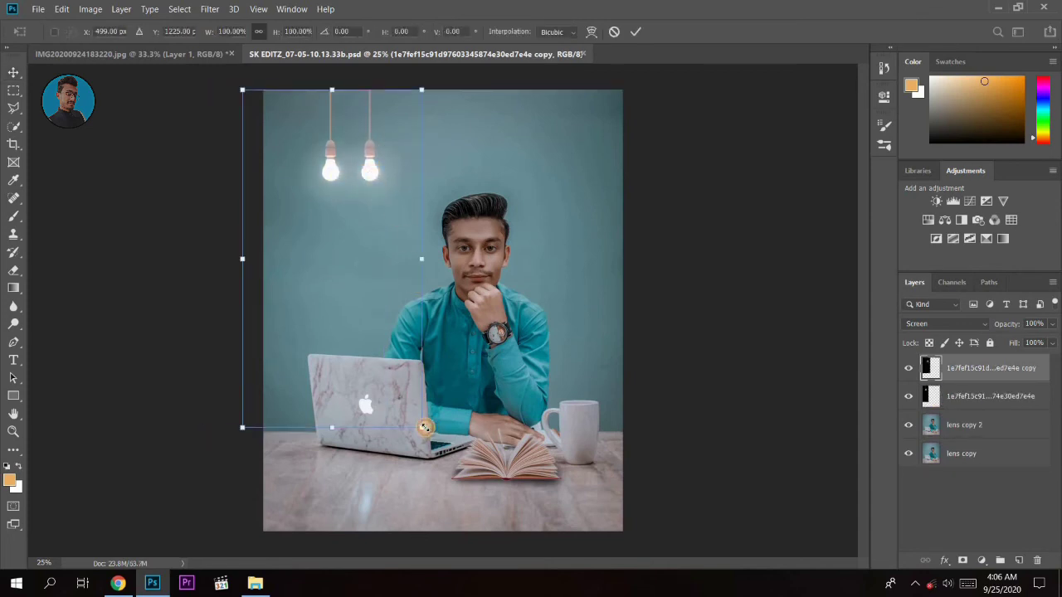
drag(422, 427, 400, 346)
drag(346, 279, 352, 293)
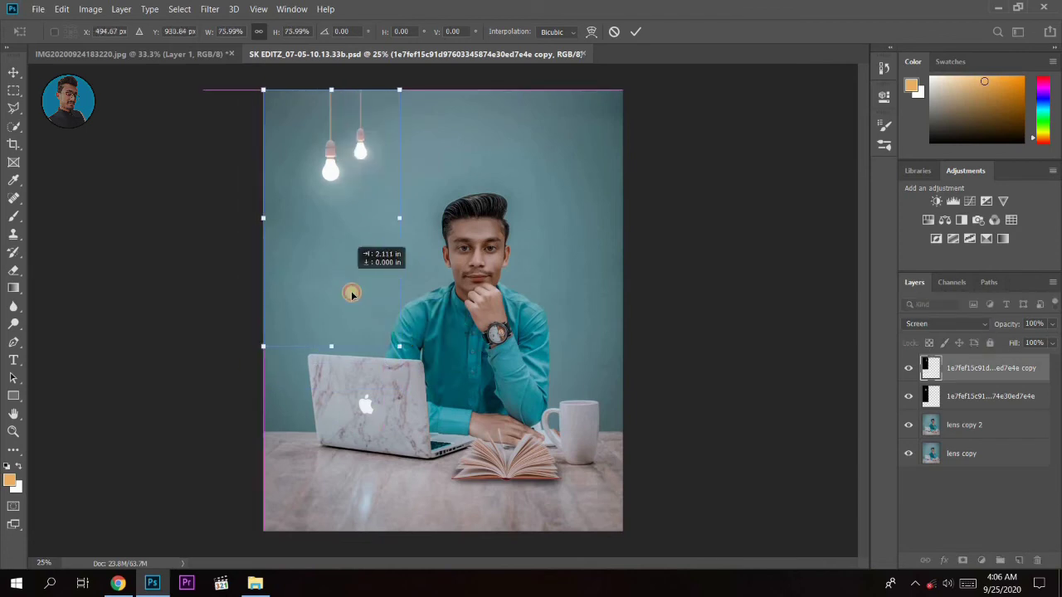
drag(399, 346, 384, 293)
key(Return)
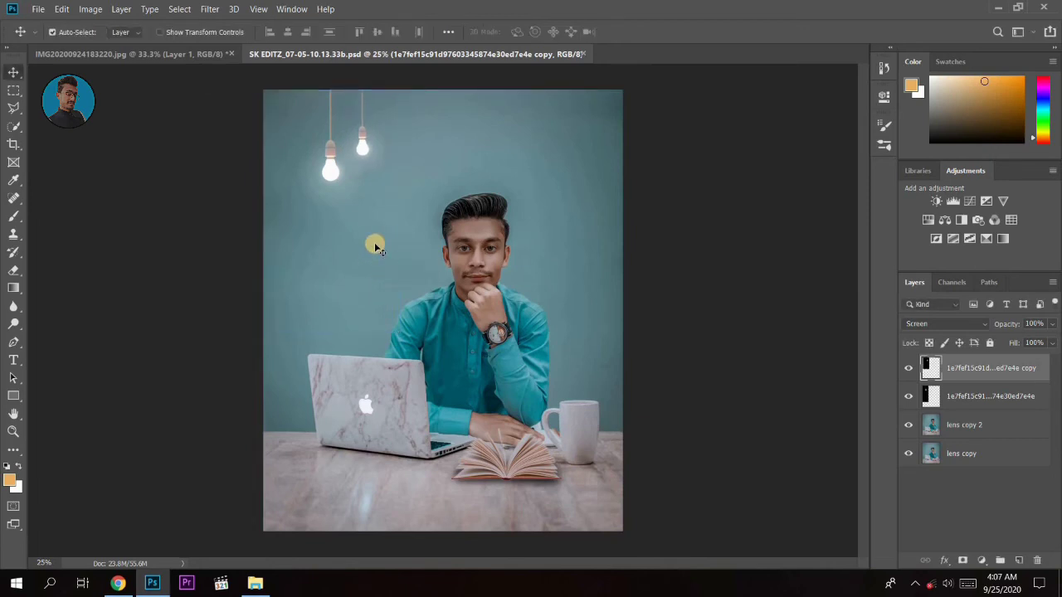
- Drag a copy of the bulb to hang left of the other two bulbs
drag(360, 155, 296, 155)
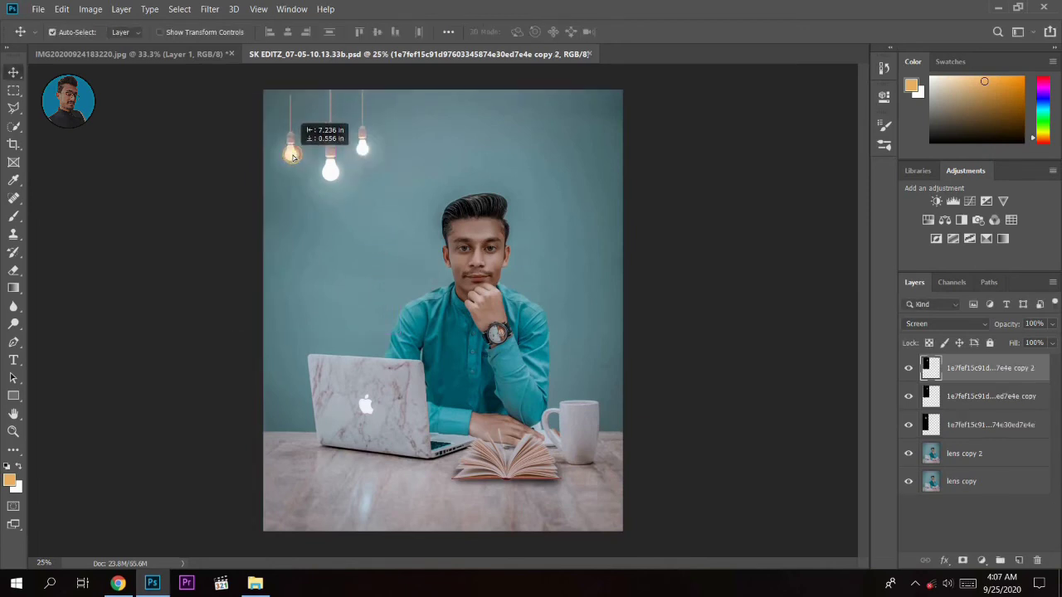
drag(296, 155, 296, 155)
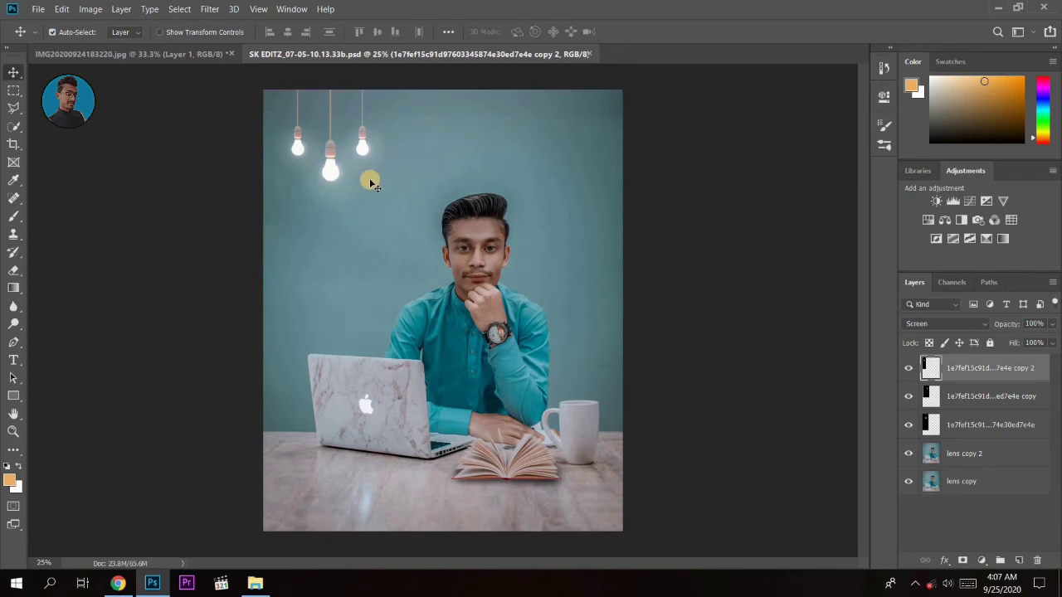
click(380, 218)
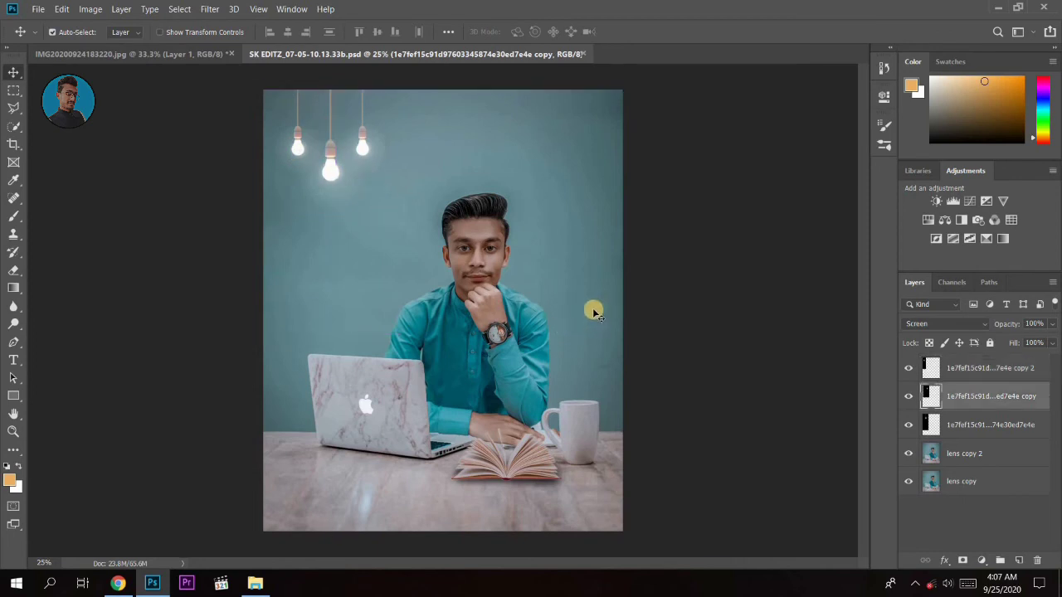
- Merge the three bulb layers with the photo copy into one layer
shift+click(960, 424)
shift+click(959, 368)
right_click(960, 386)
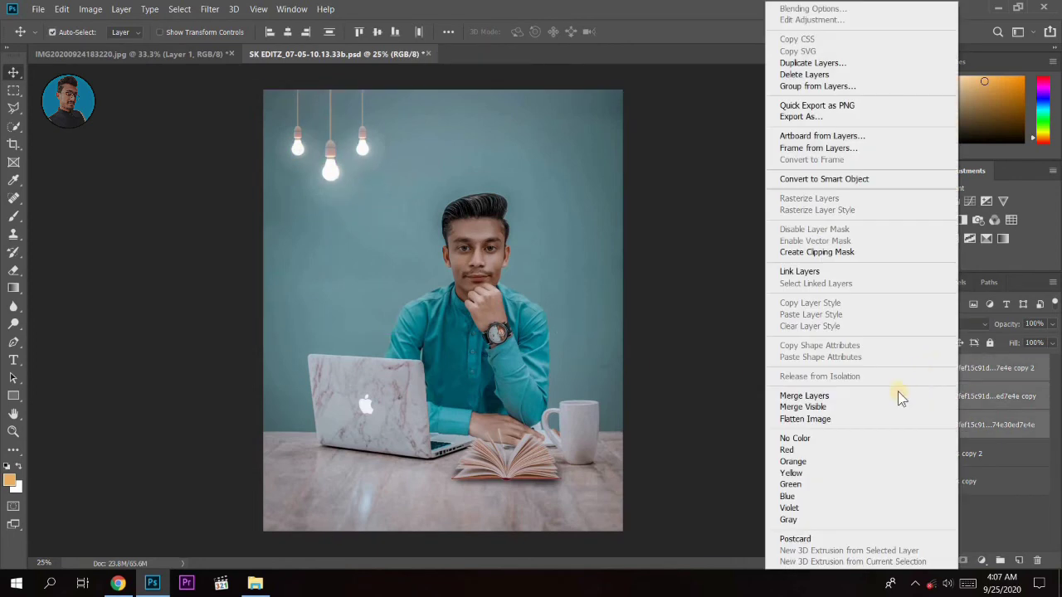
click(901, 394)
key(ctrl+z)
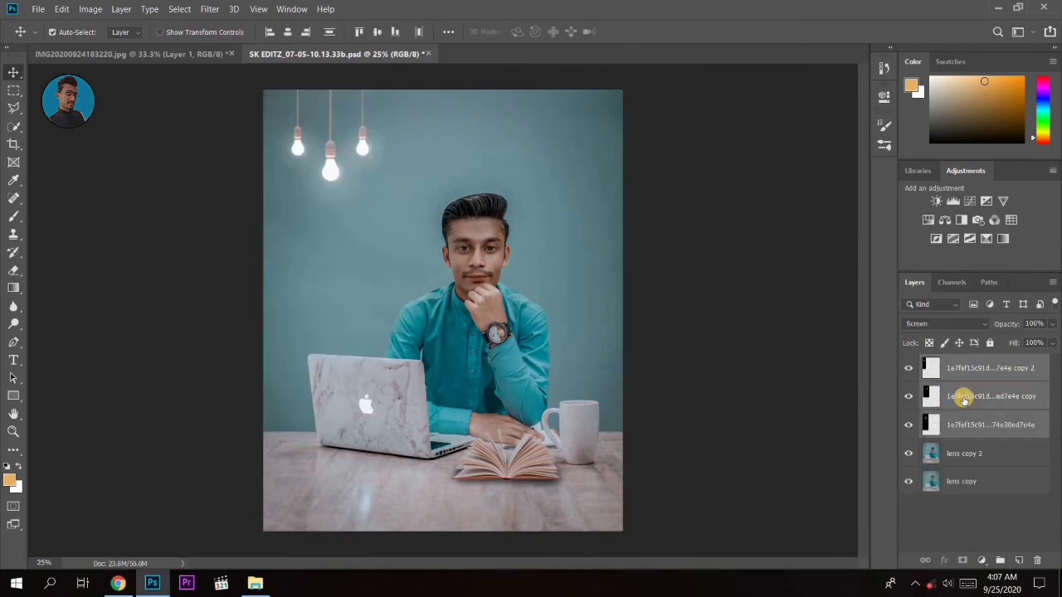
right_click(966, 452)
click(870, 398)
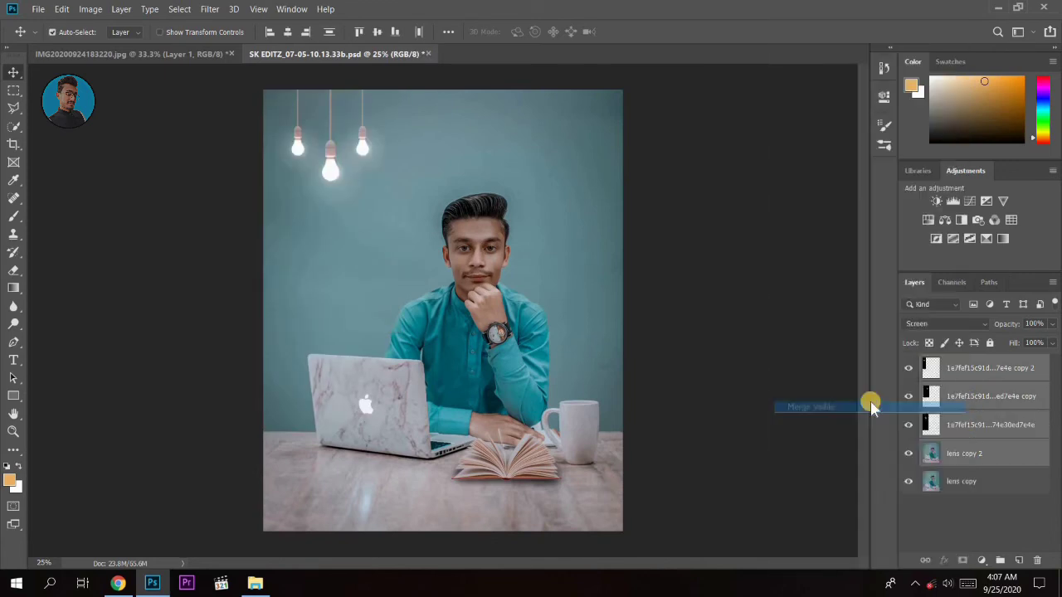
right_click(962, 453)
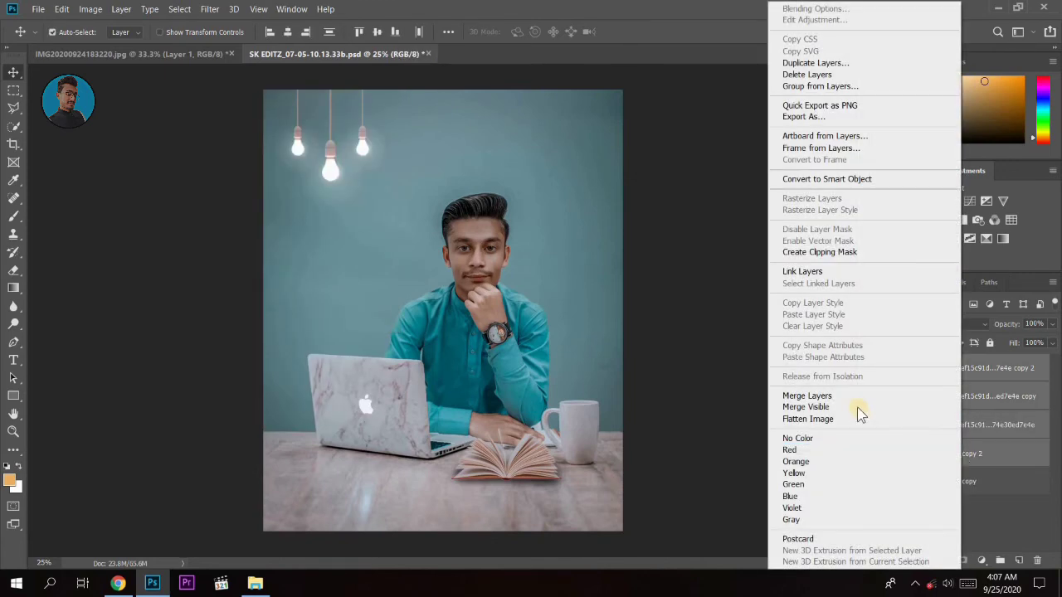
click(862, 397)
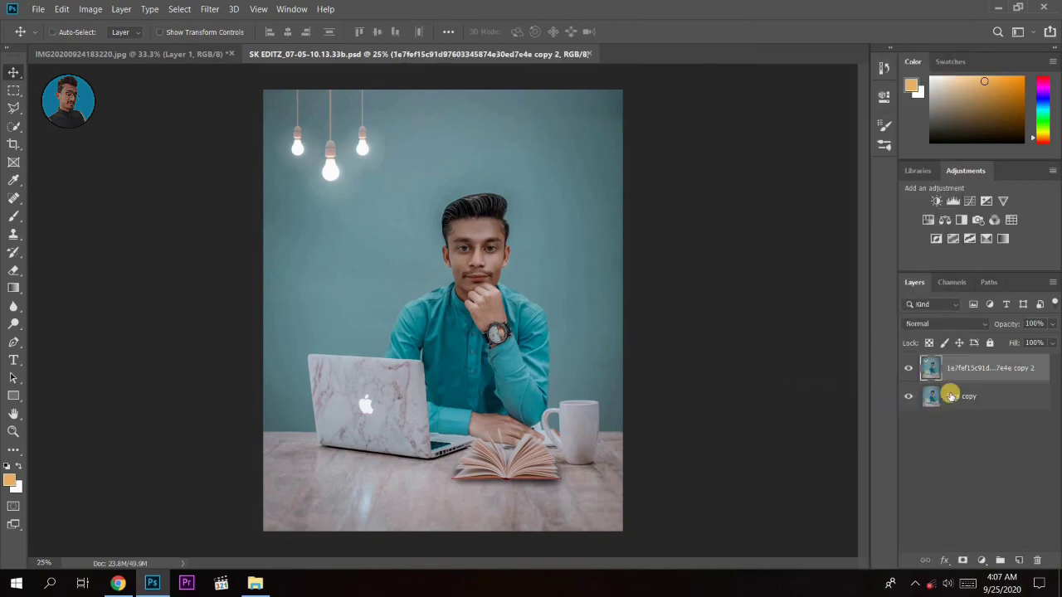
- Merge the two remaining layers into one and duplicate the result
ctrl+click(950, 396)
right_click(950, 395)
click(934, 395)
click(911, 374)
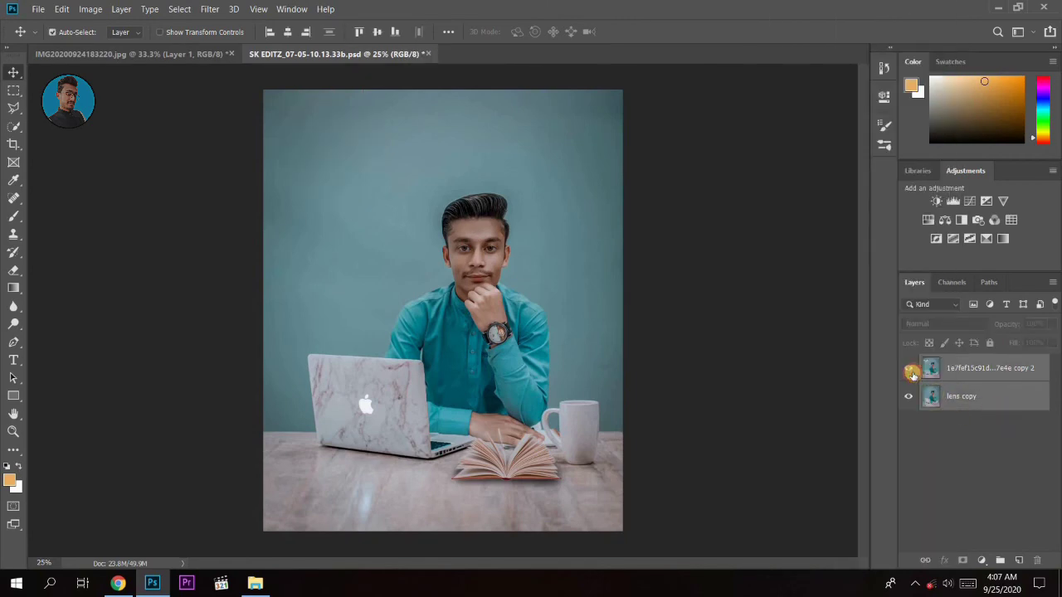
click(911, 373)
click(911, 373)
right_click(954, 390)
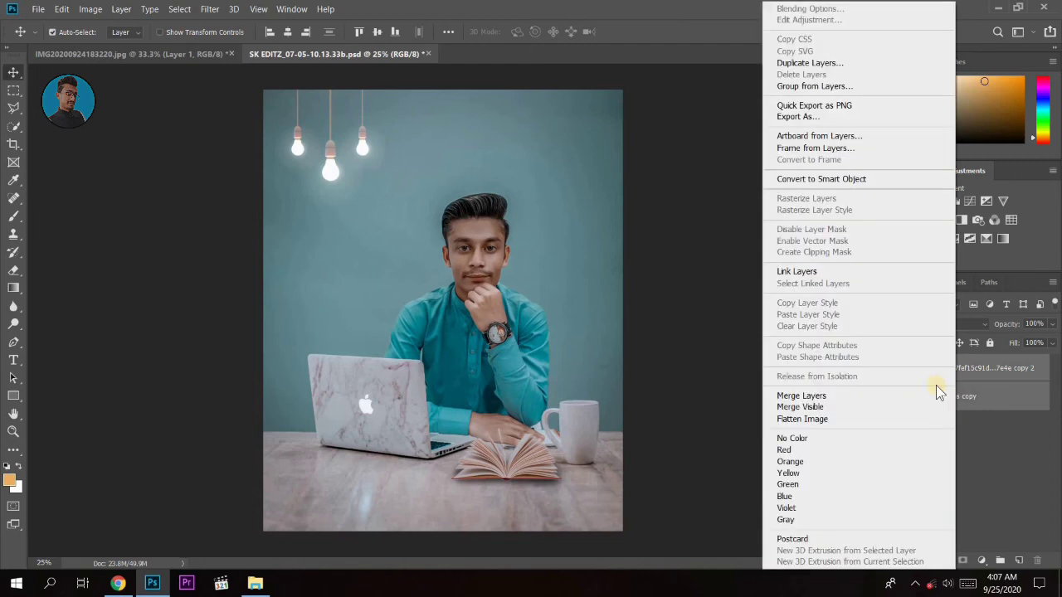
click(901, 396)
drag(931, 372, 1018, 560)
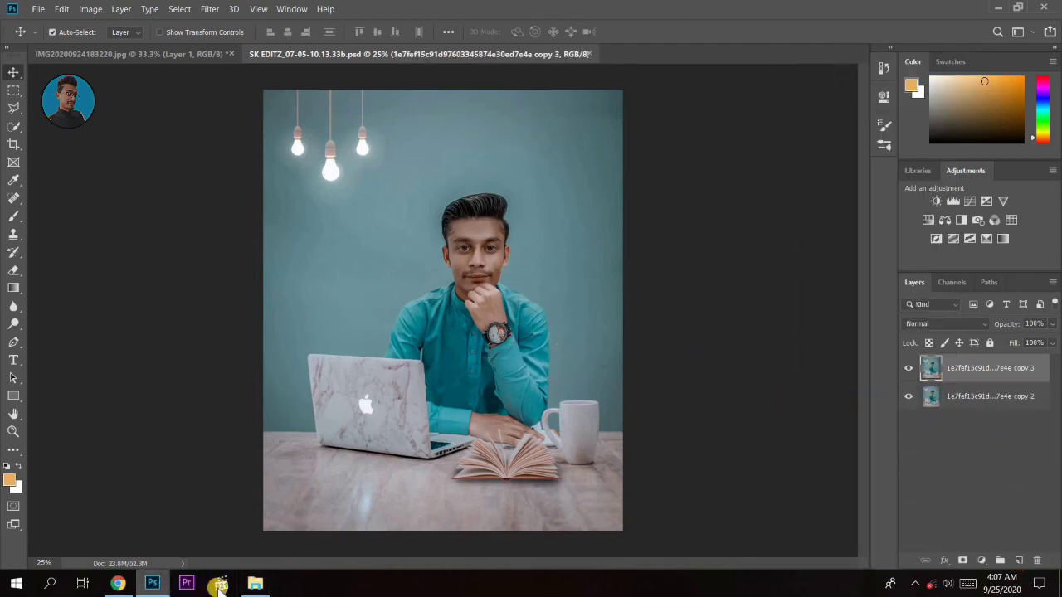
- Drag the TODAY DAY PNG from the 500 gift test folder onto the portrait's upper right
click(255, 583)
scroll(709, 317, down, 3)
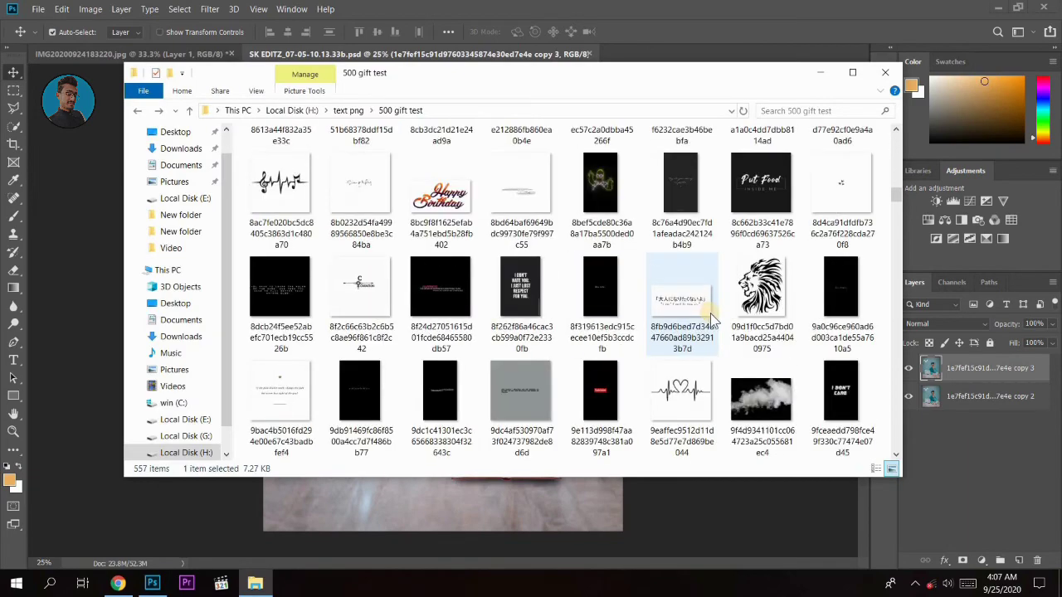
scroll(709, 318, down, 3)
scroll(709, 318, down, 3)
scroll(709, 317, down, 3)
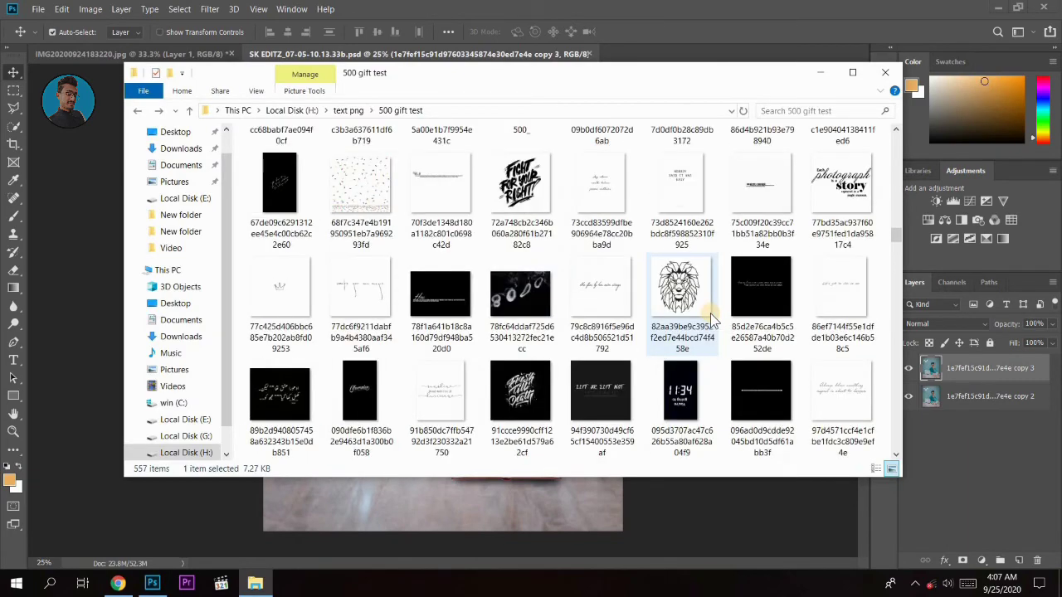
scroll(709, 318, down, 3)
scroll(709, 317, down, 3)
scroll(709, 317, down, 3)
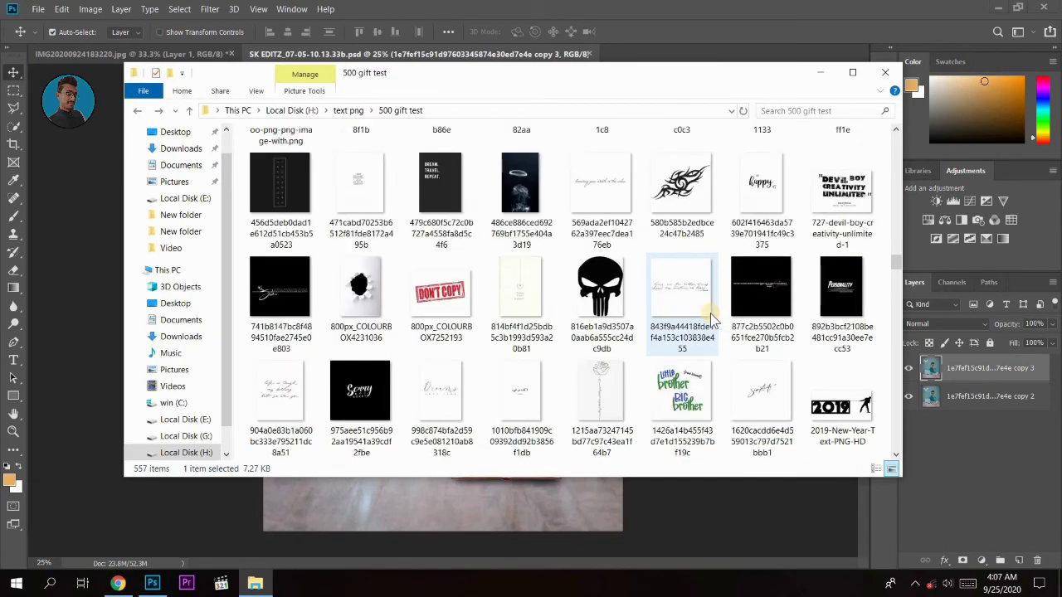
scroll(709, 317, down, 3)
scroll(709, 318, down, 3)
drag(842, 277, 562, 498)
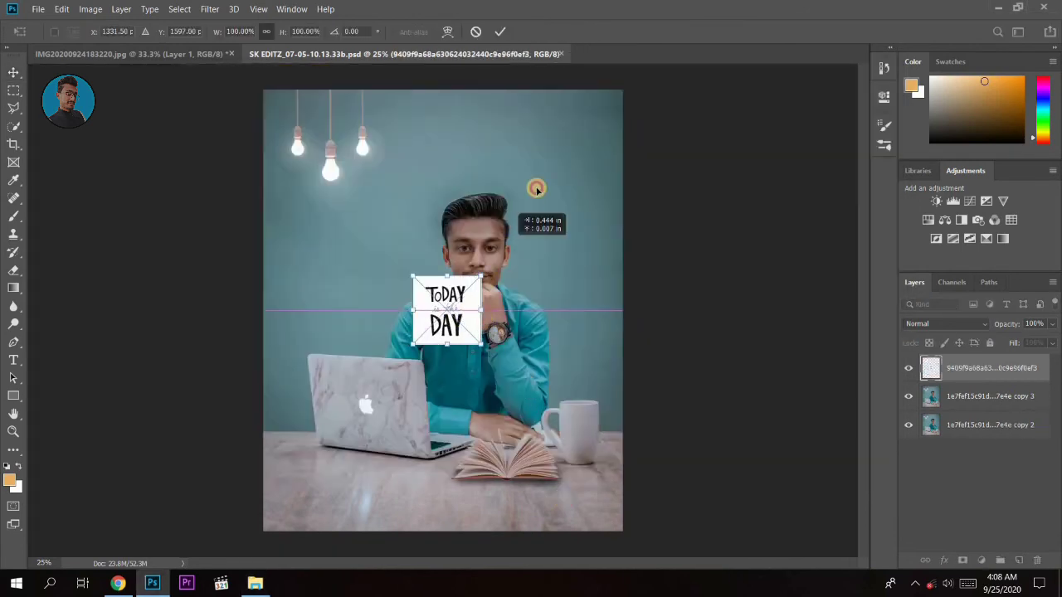
drag(445, 320, 530, 159)
- Set the lettering layer to Divide blend so it turns white, and enlarge it top-right
click(500, 31)
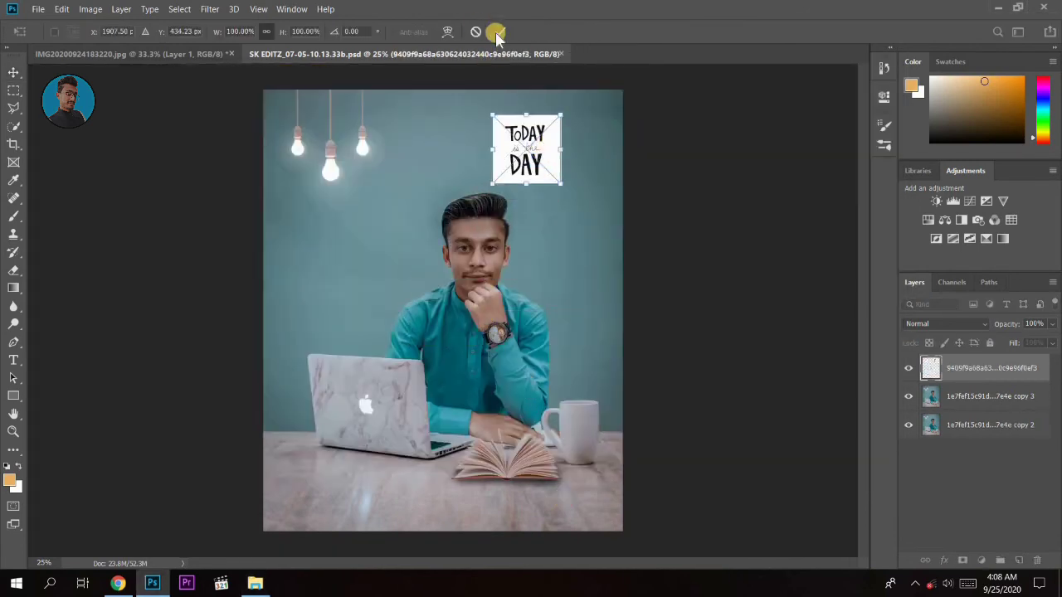
click(945, 324)
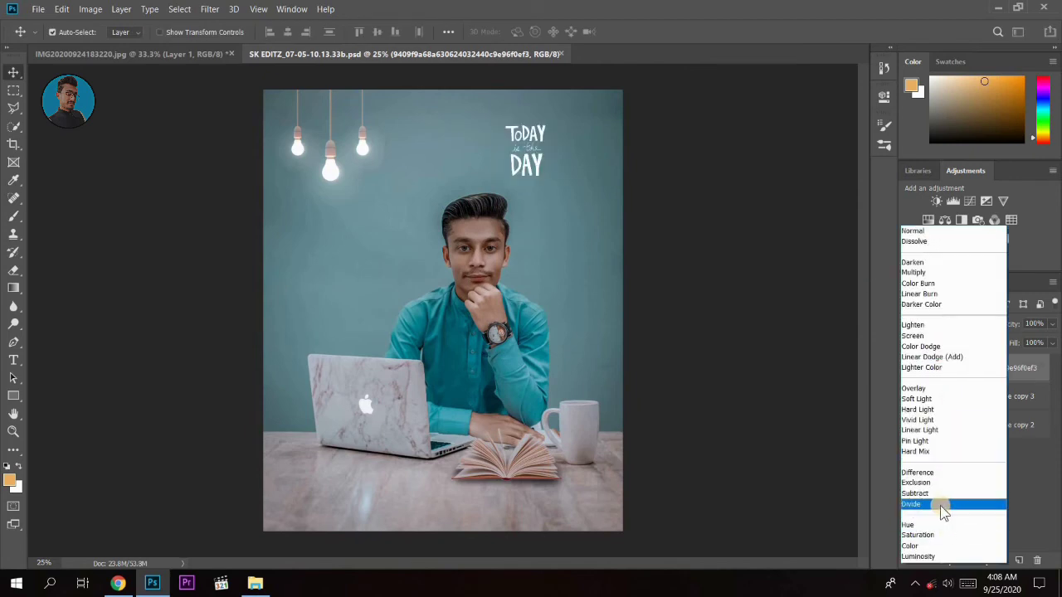
click(938, 504)
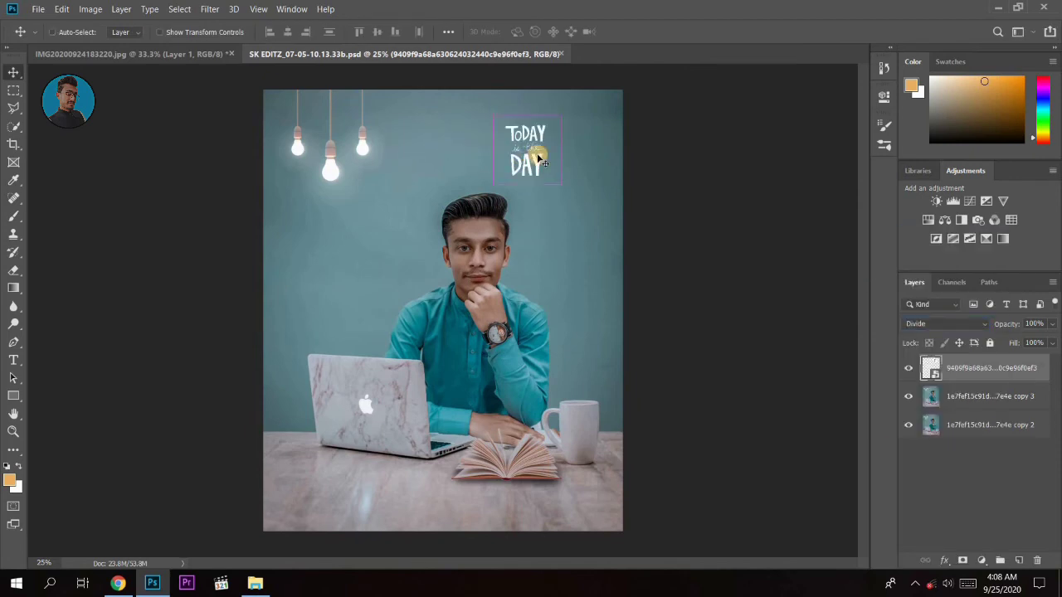
key(ctrl+t)
drag(572, 207, 597, 163)
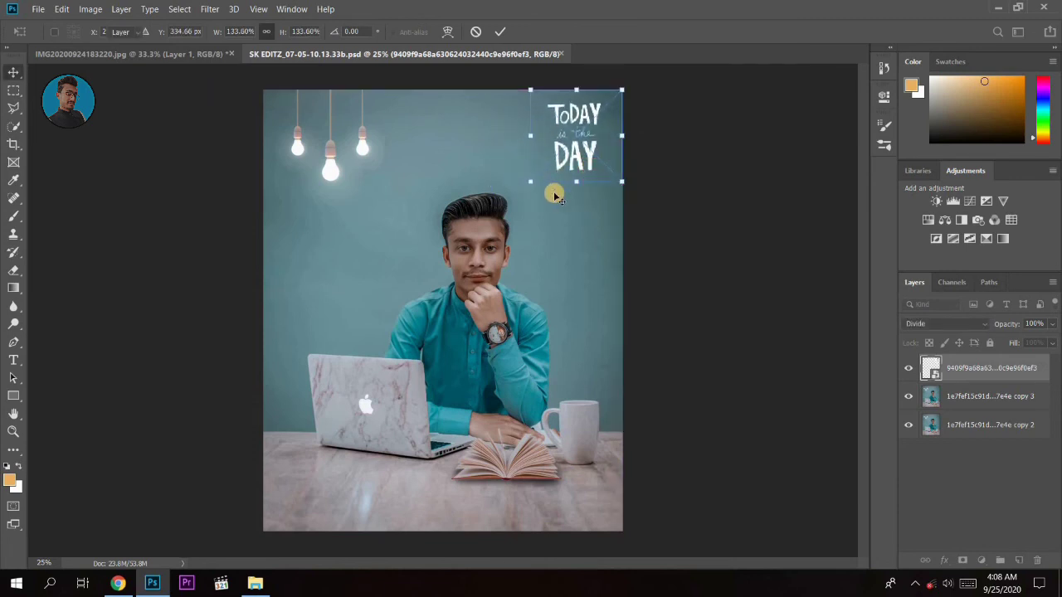
key(Return)
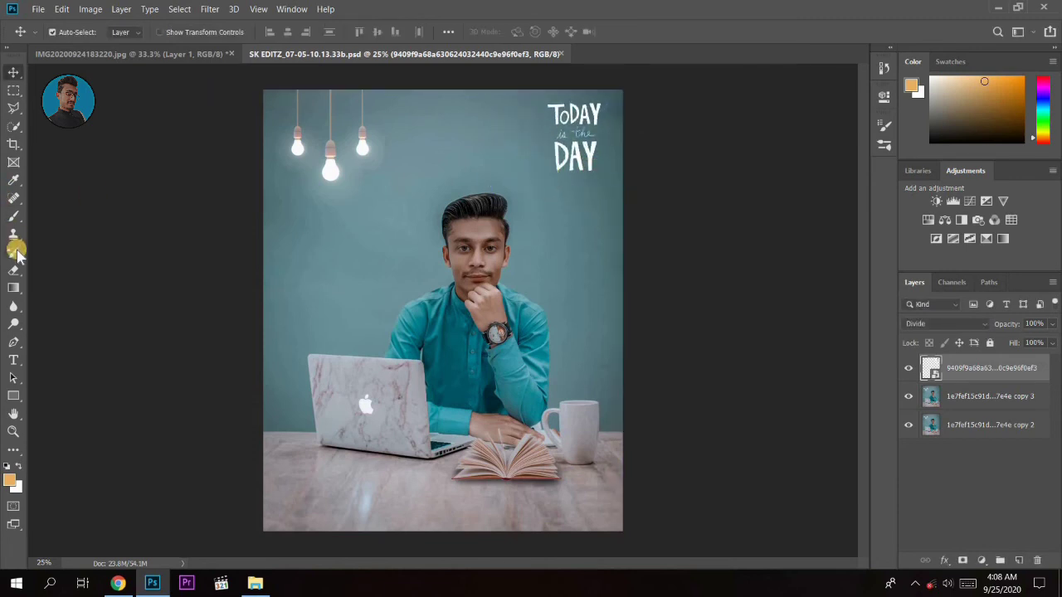
- Rasterize the lettering layer and nudge the TODAY lettering into place
click(13, 269)
click(78, 275)
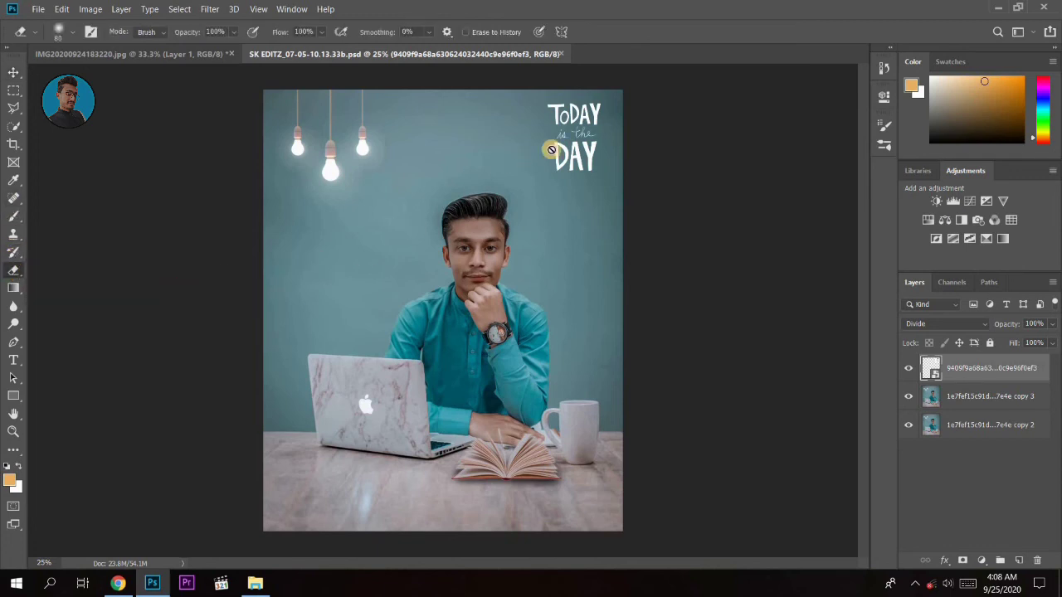
click(551, 149)
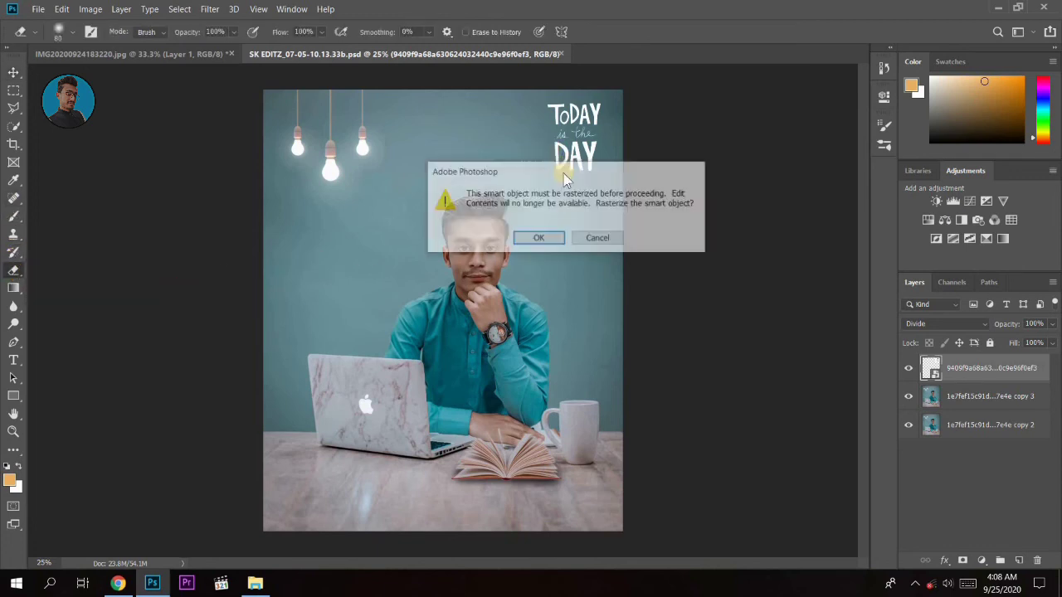
click(539, 238)
key(v)
drag(532, 224, 532, 204)
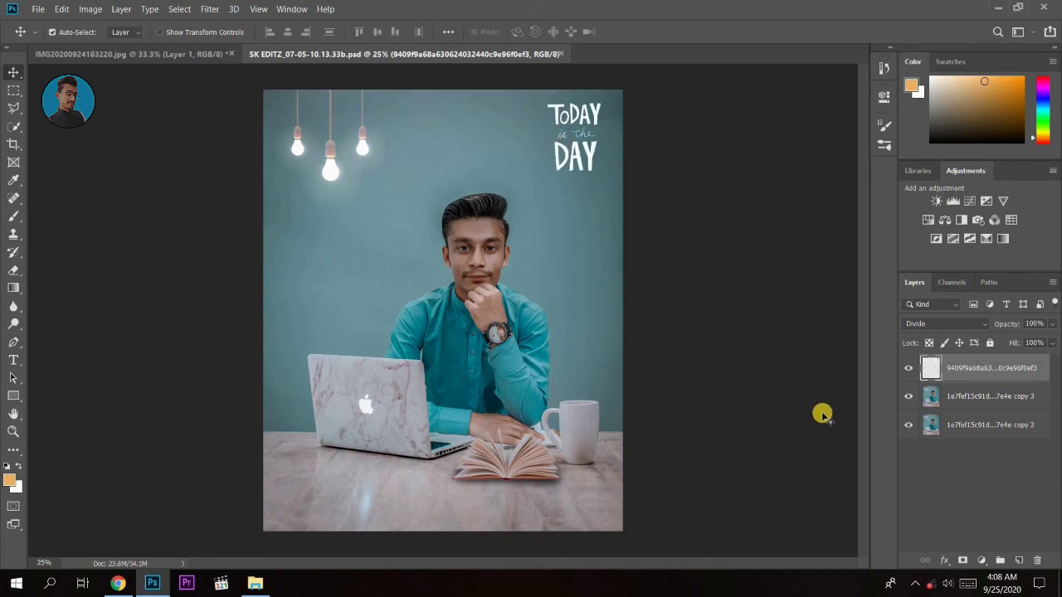
- Merge the lettering into the photo copy, merge the remaining two layers, and duplicate
shift+click(977, 396)
right_click(976, 397)
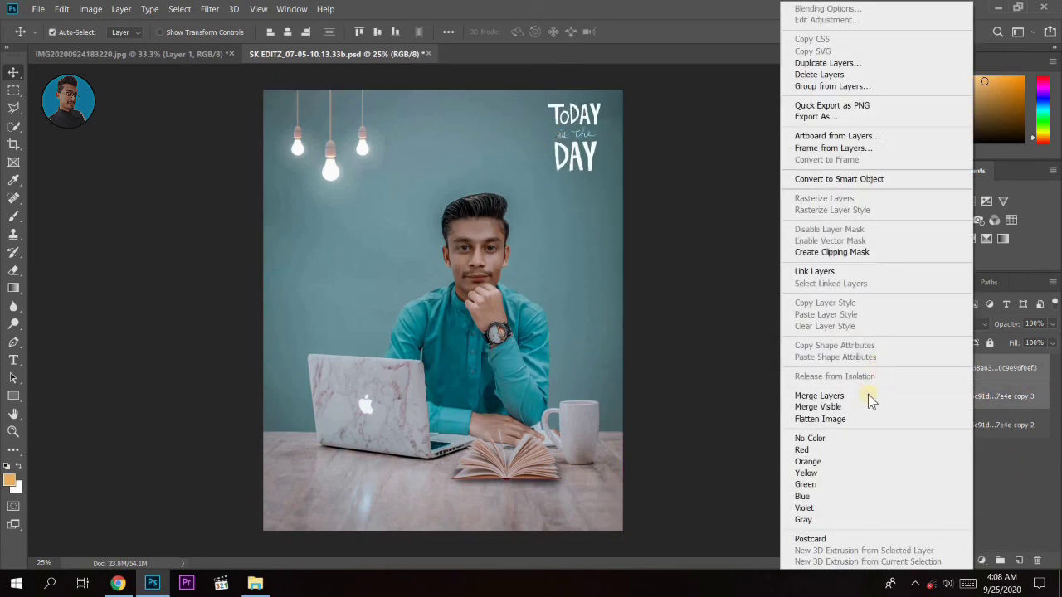
click(869, 395)
shift+click(951, 395)
right_click(950, 396)
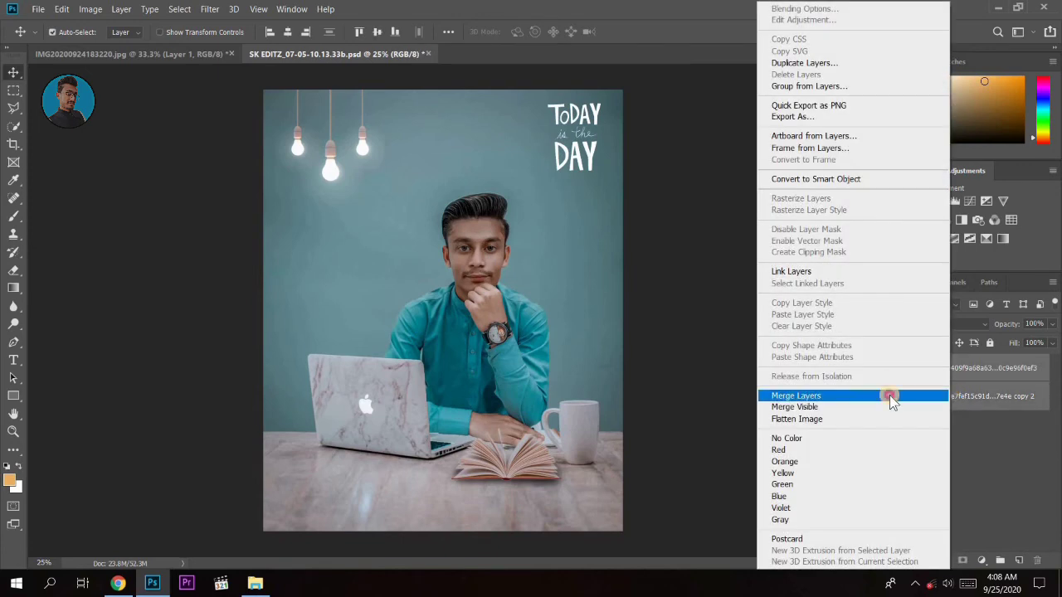
click(824, 395)
drag(962, 375, 1020, 557)
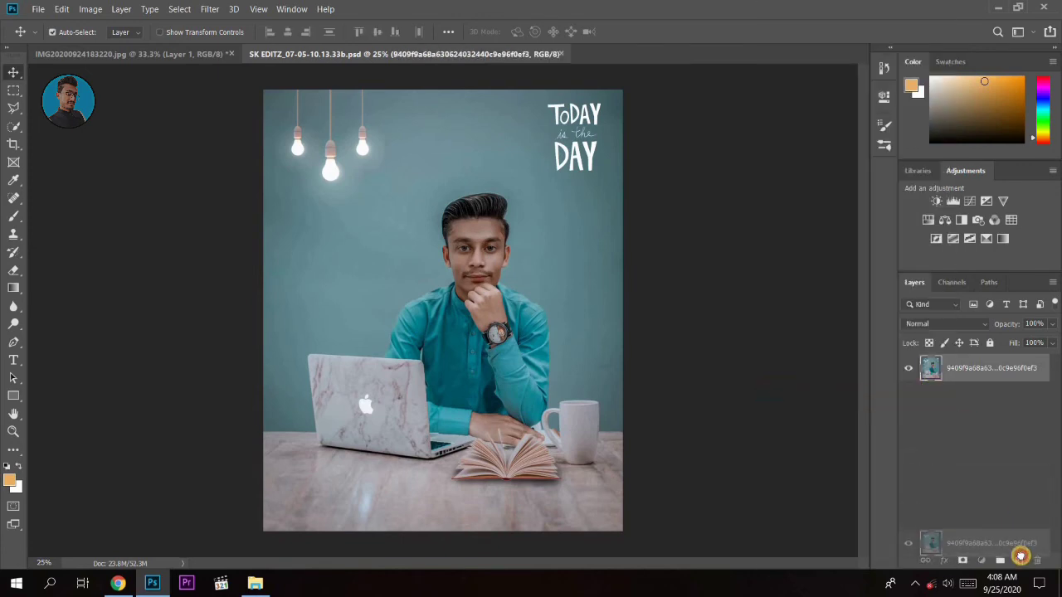
- In the Camera Raw filter, lift the shadows and lower the contrast slightly
click(210, 9)
click(260, 87)
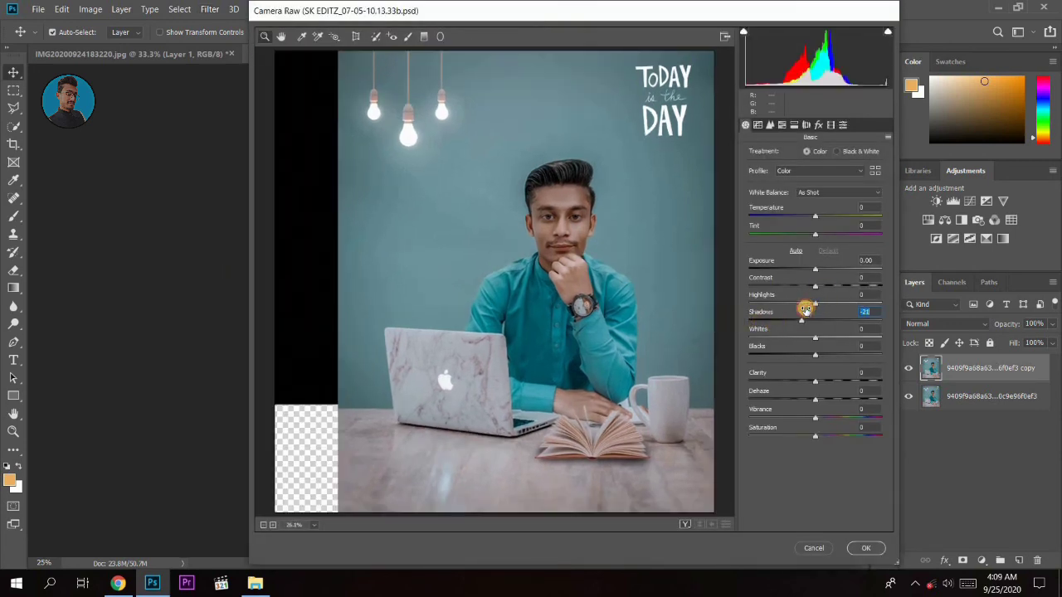
drag(805, 309, 806, 302)
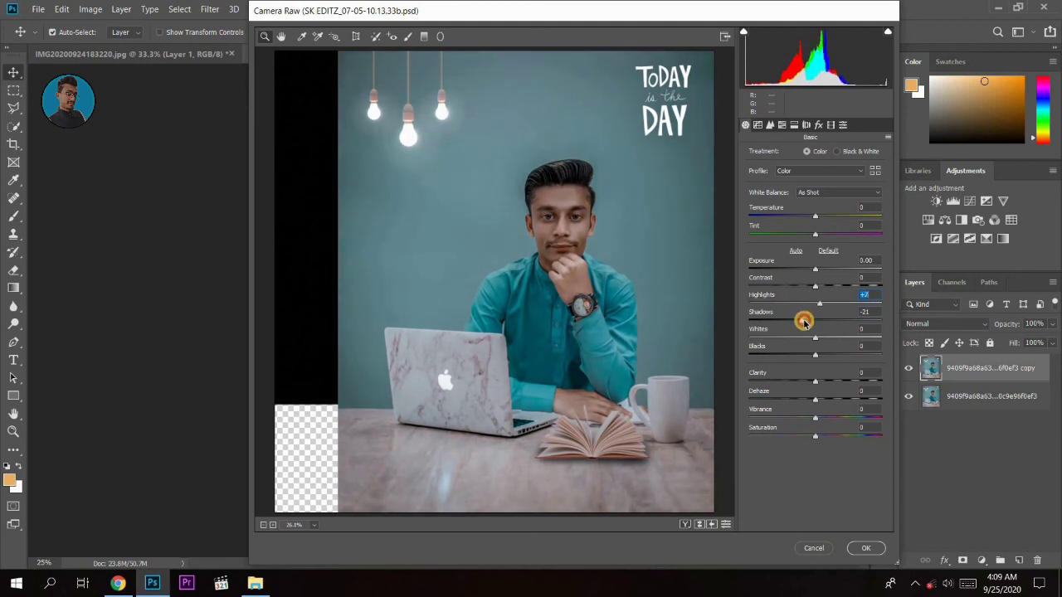
drag(803, 323, 814, 294)
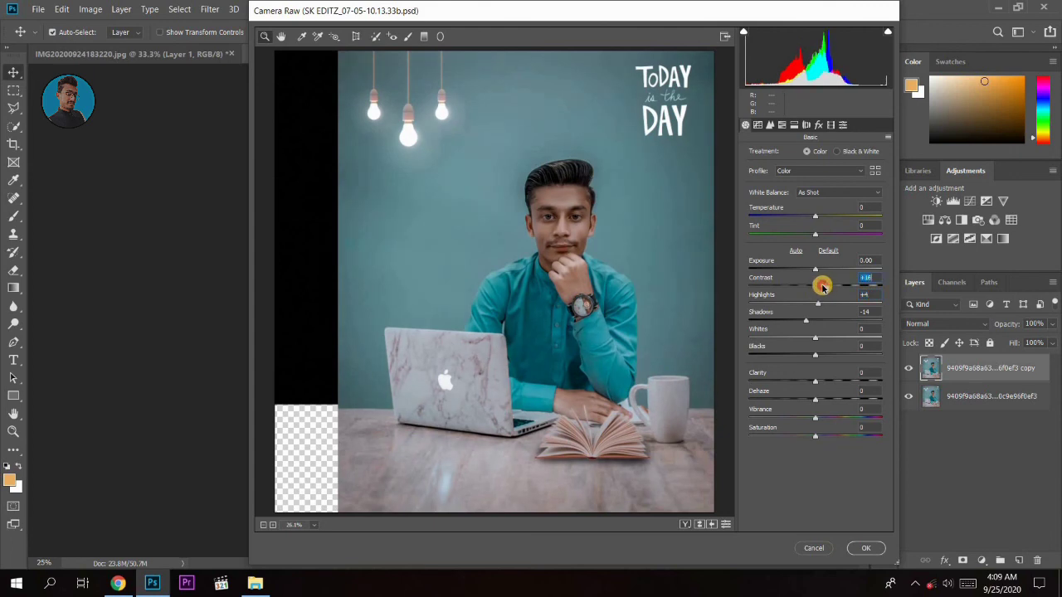
drag(821, 287, 818, 271)
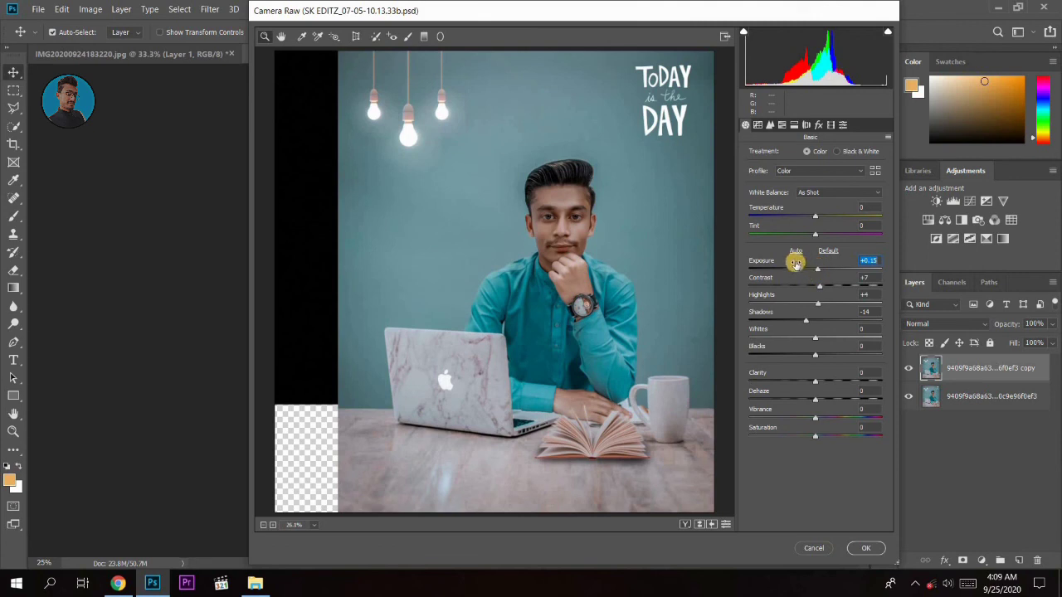
- Warm the highlights with Split Toning and reduce the orange saturation in HSL
click(780, 125)
click(793, 125)
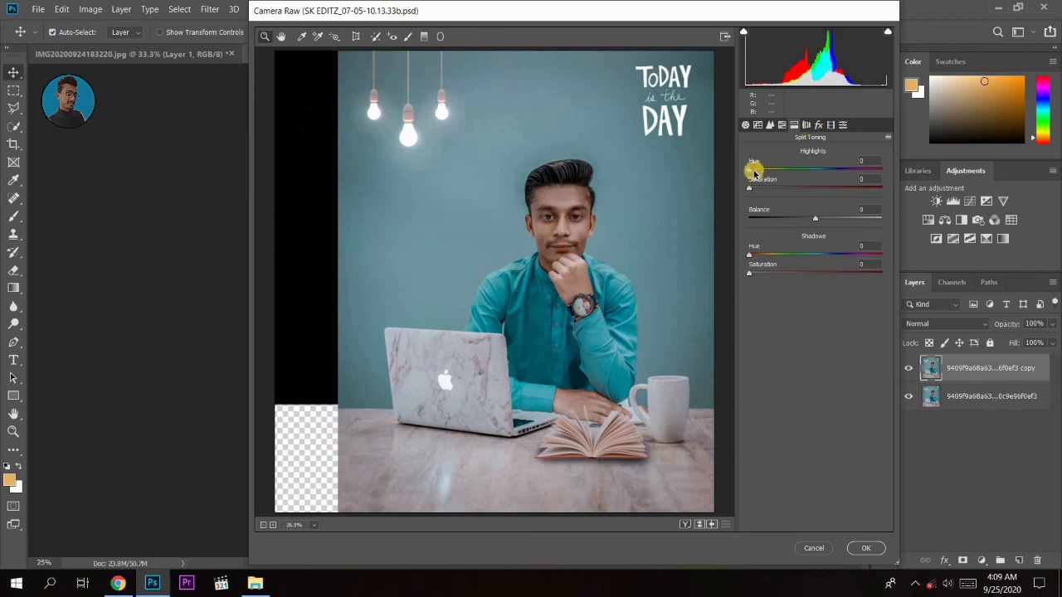
drag(750, 189, 757, 190)
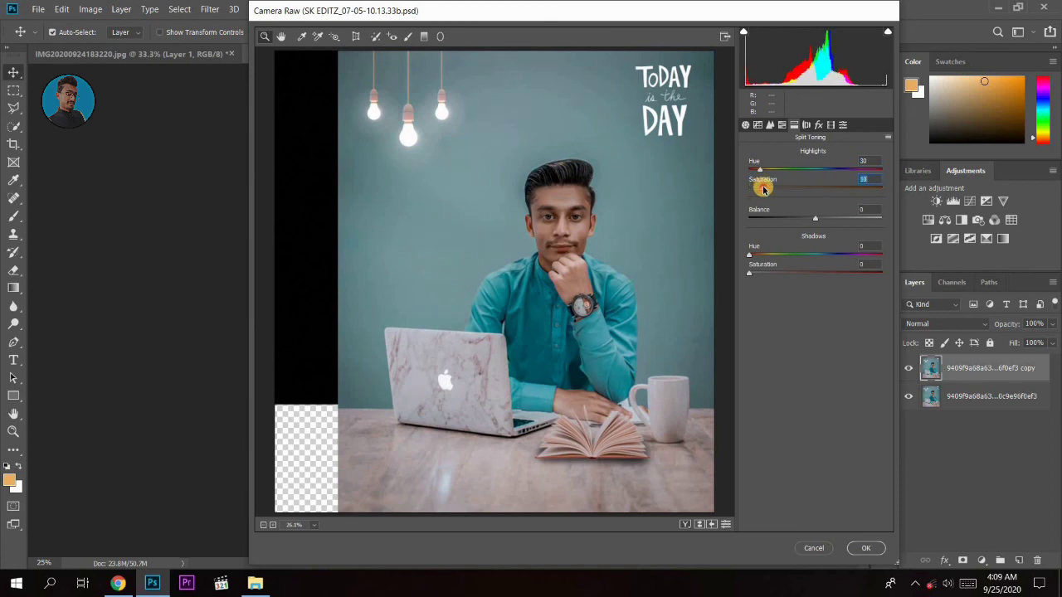
click(780, 125)
click(789, 154)
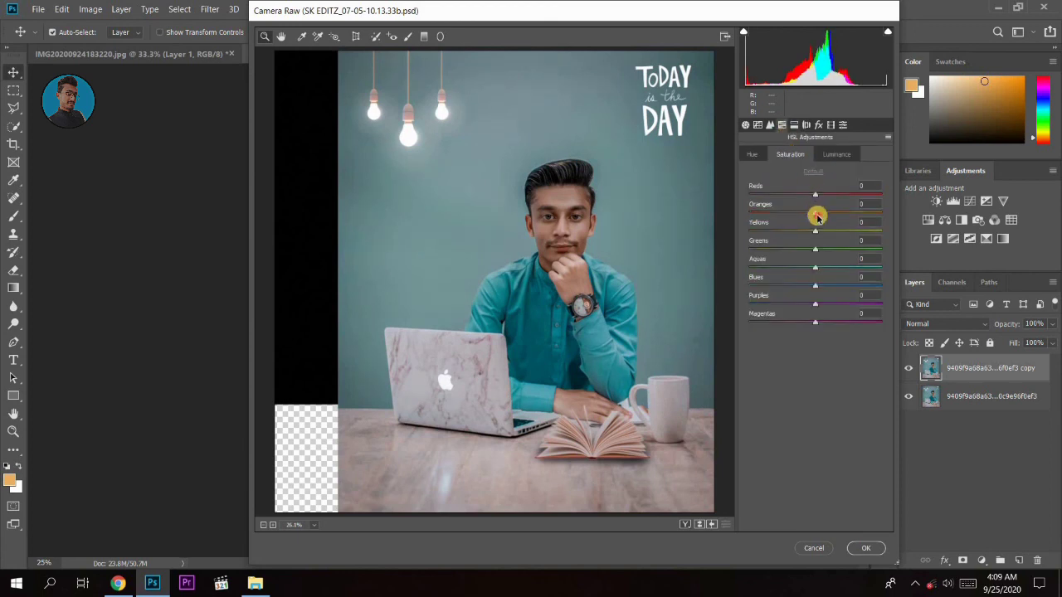
drag(810, 212, 808, 211)
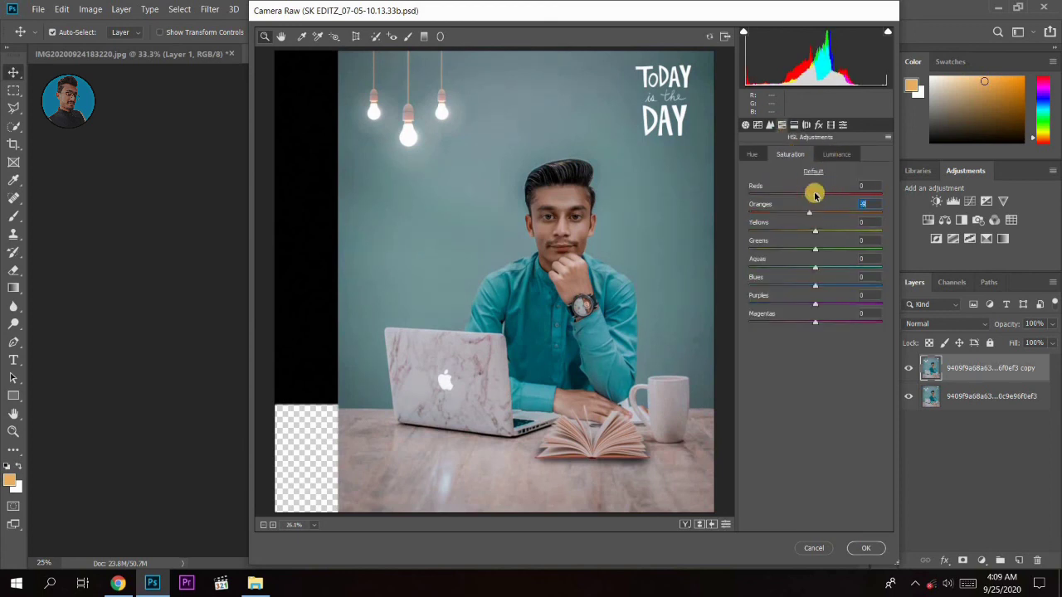
click(835, 156)
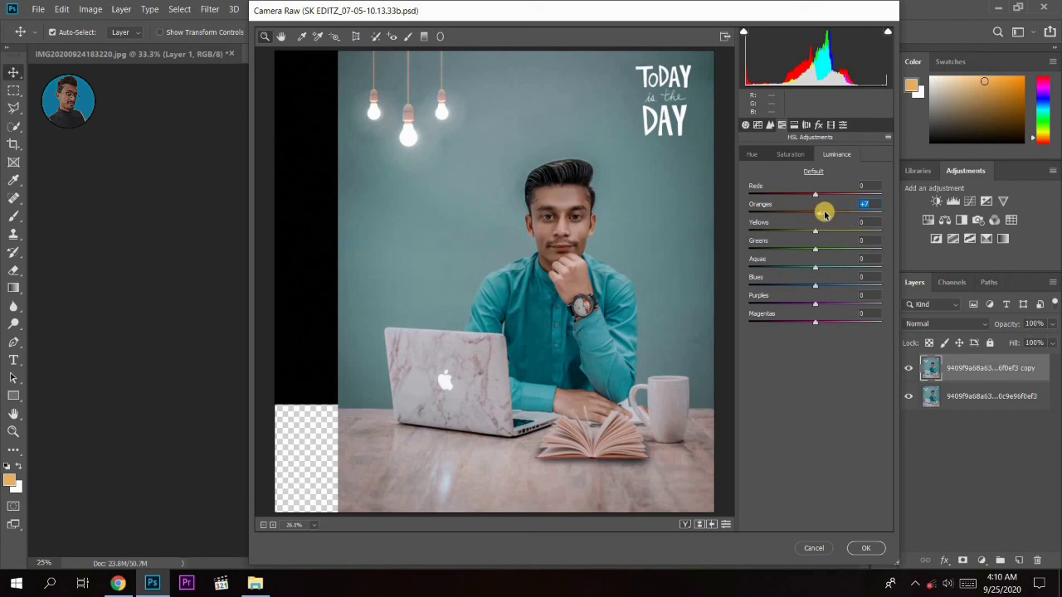
- Add a -27 post-crop vignette, apply the Camera Raw grade, and save the document
click(763, 123)
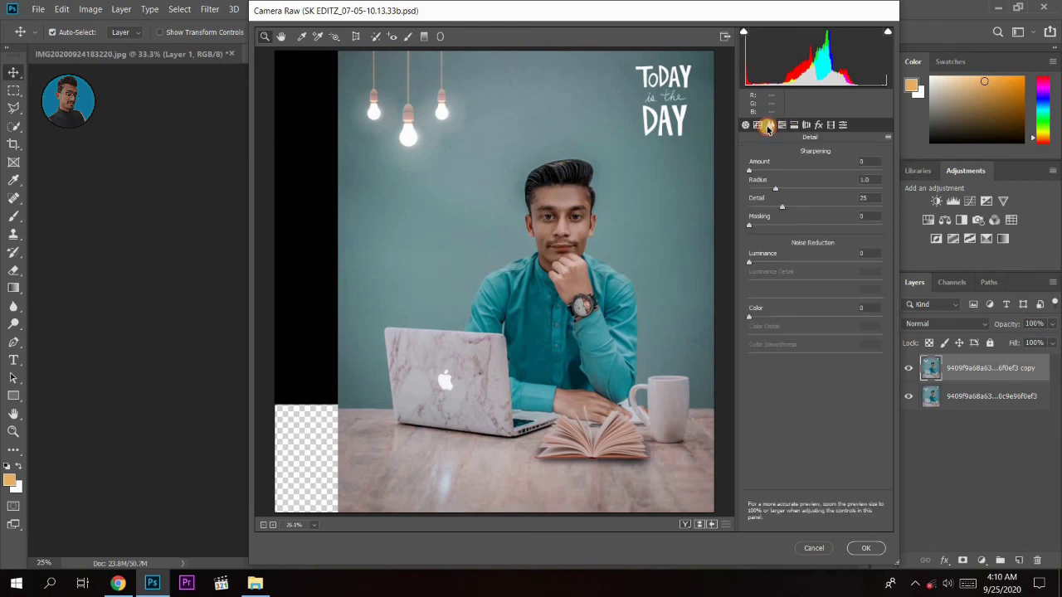
click(818, 124)
drag(811, 271, 799, 274)
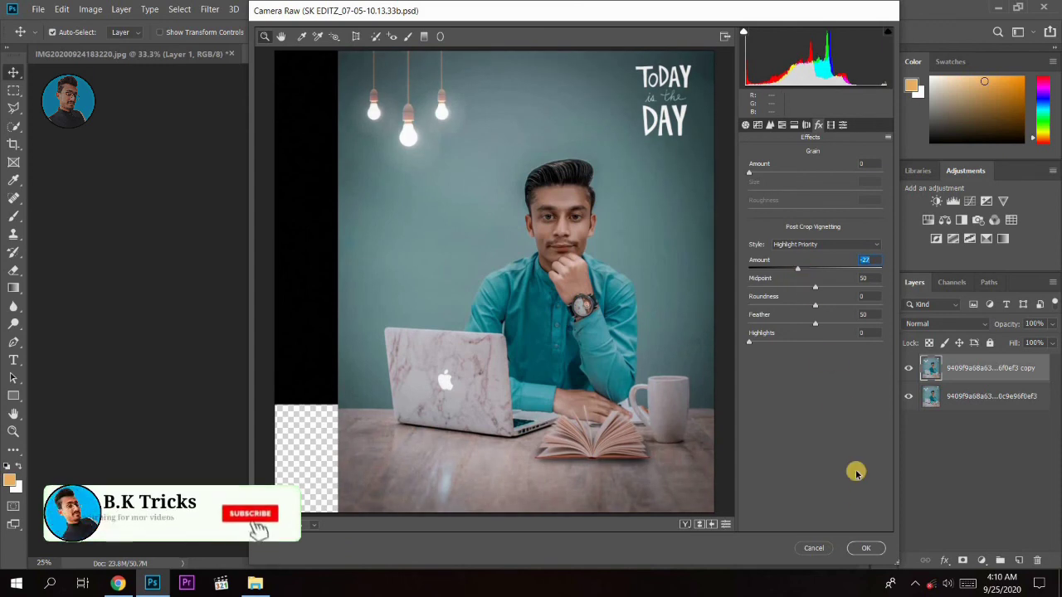
click(863, 548)
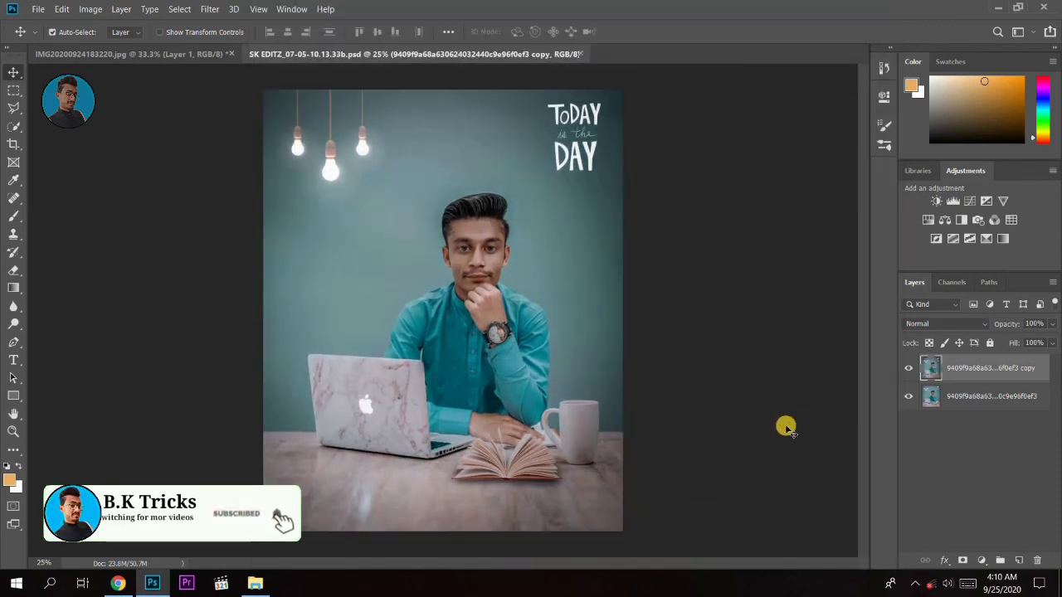
key(ctrl+s)
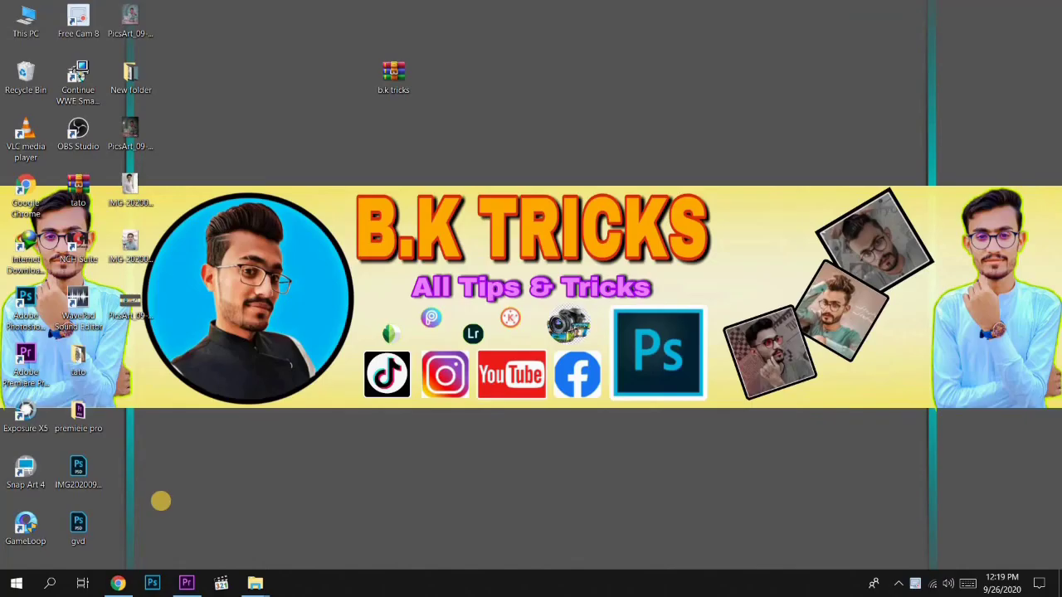
- Extract the b.k tricks archive here, entering the archive password
drag(390, 79, 397, 135)
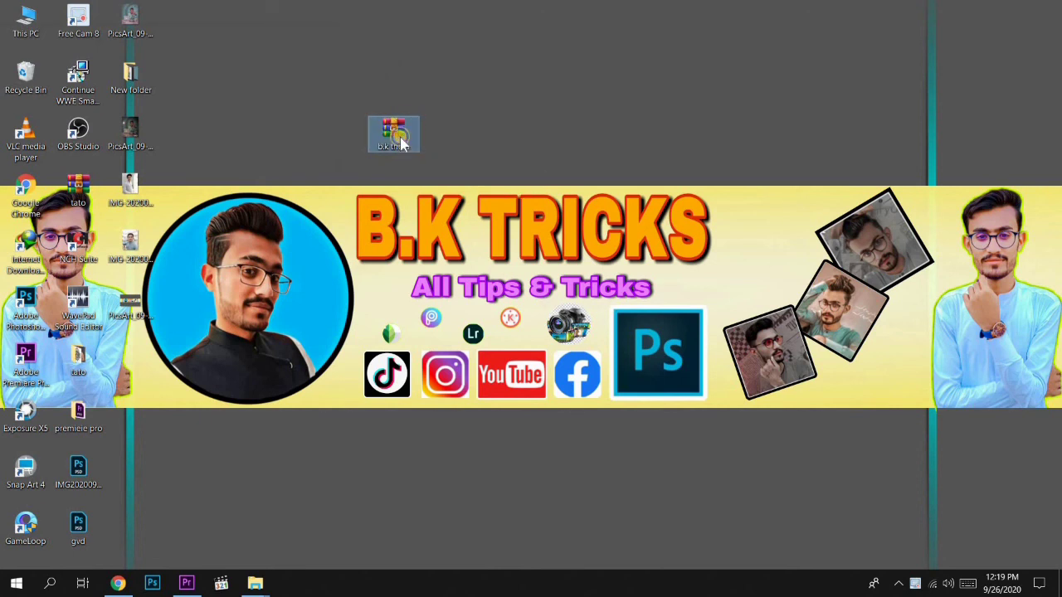
right_click(402, 139)
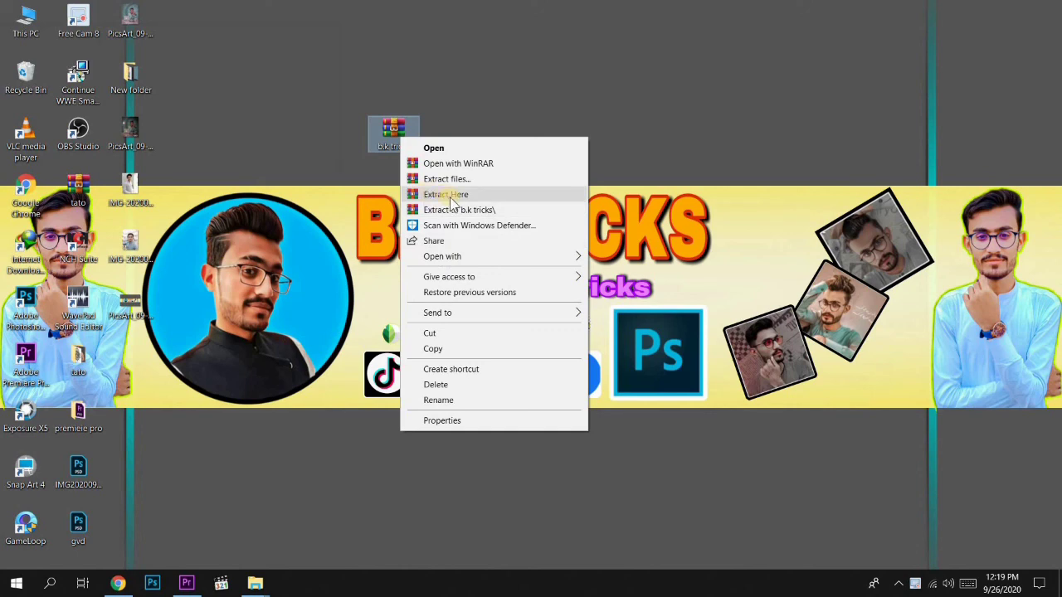
click(452, 195)
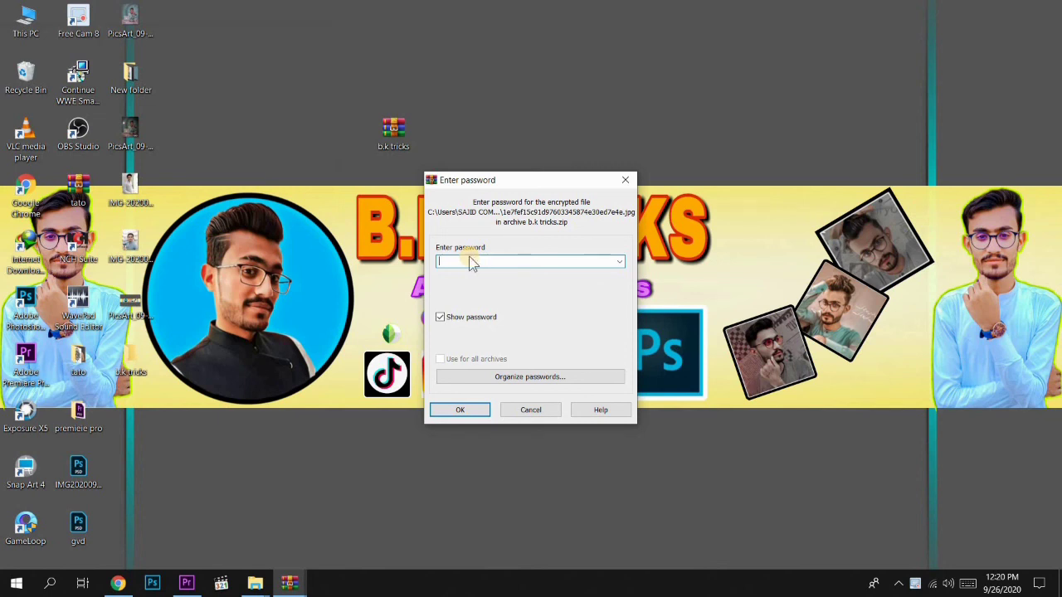
text(K)
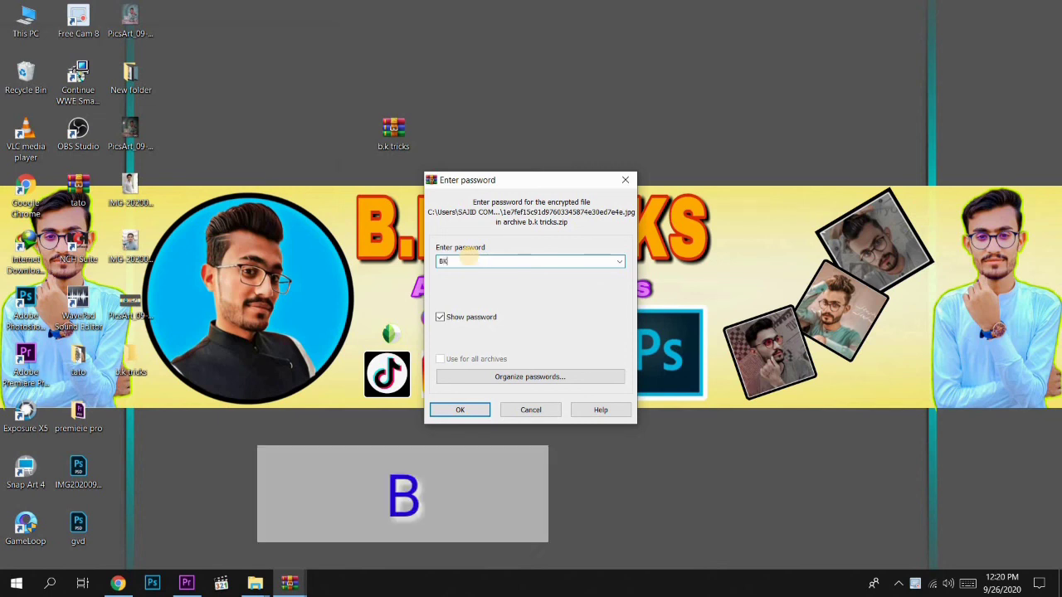
text(TRICKS)
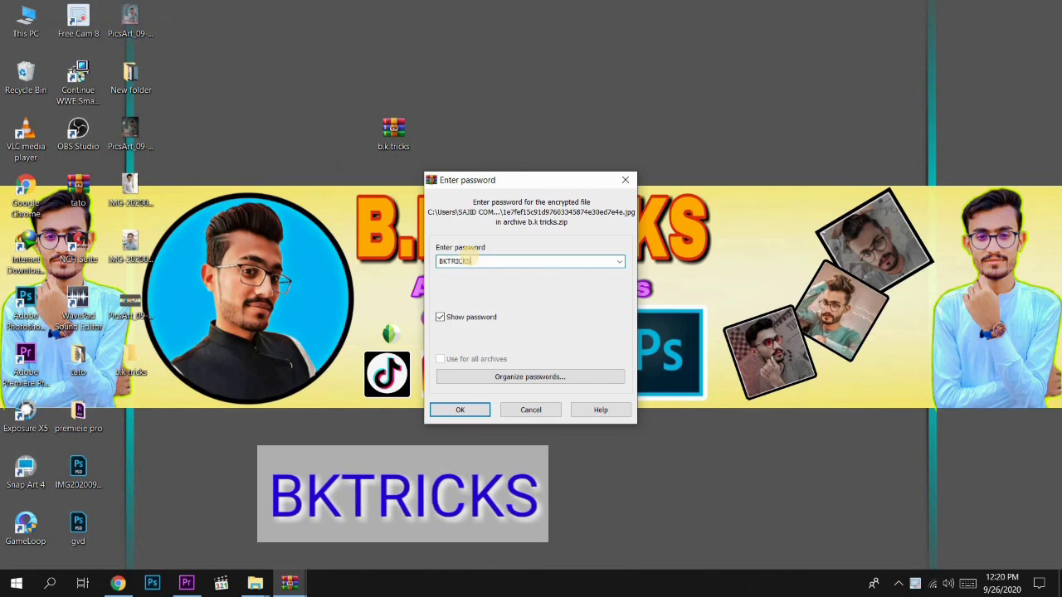
click(457, 412)
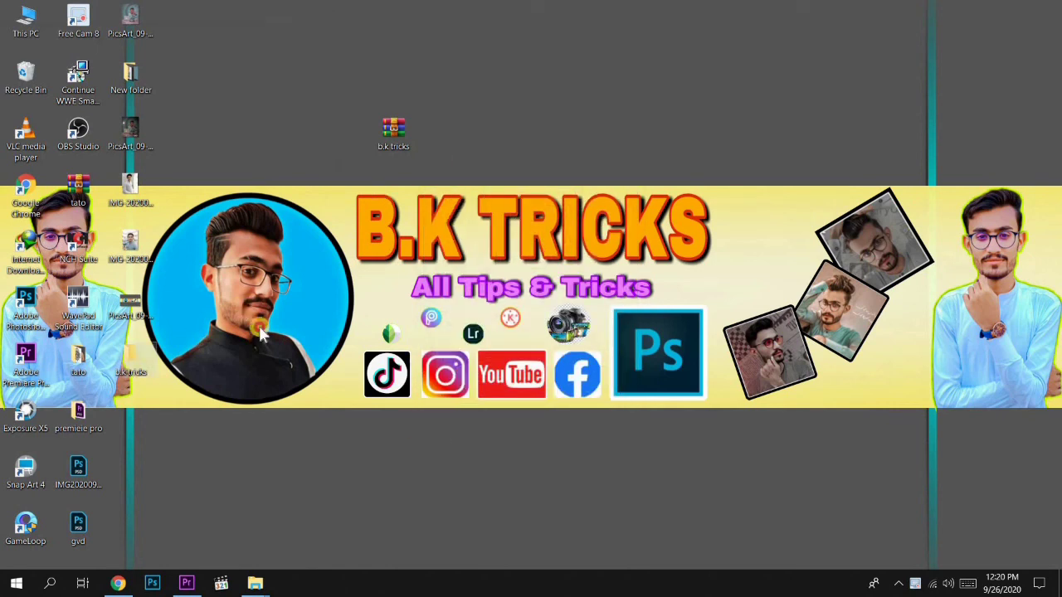
- Refresh the desktop so the extracted b.k tricks folder appears
click(449, 132)
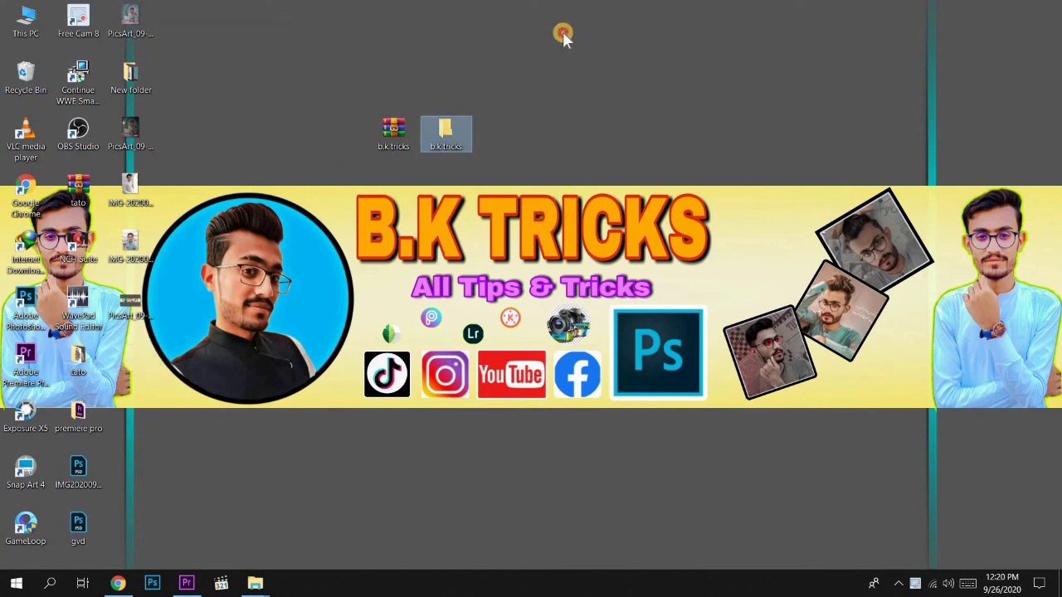
right_click(562, 37)
click(598, 74)
right_click(591, 72)
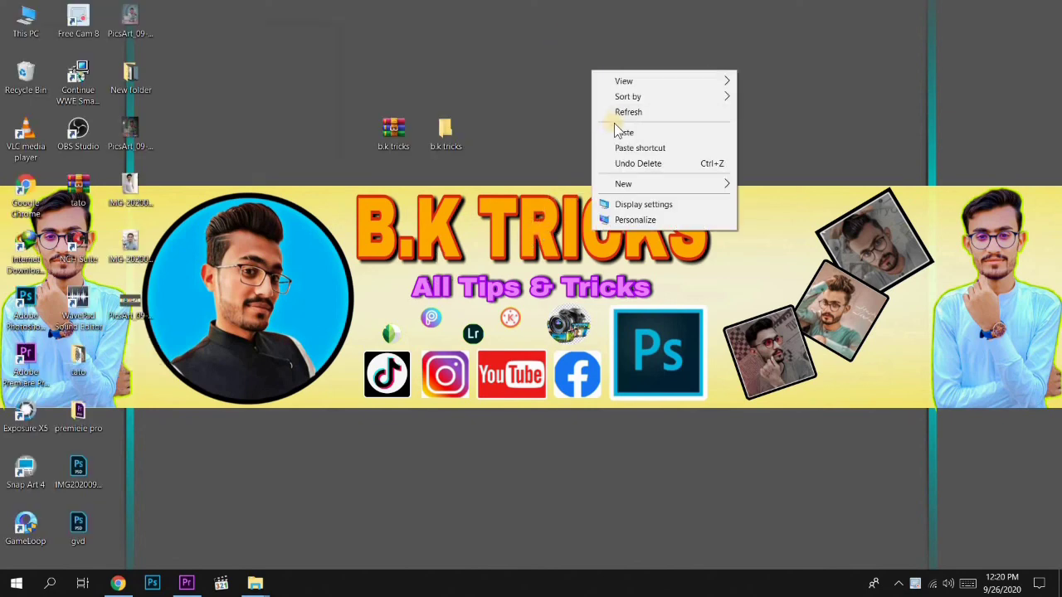
click(549, 129)
double_click(449, 121)
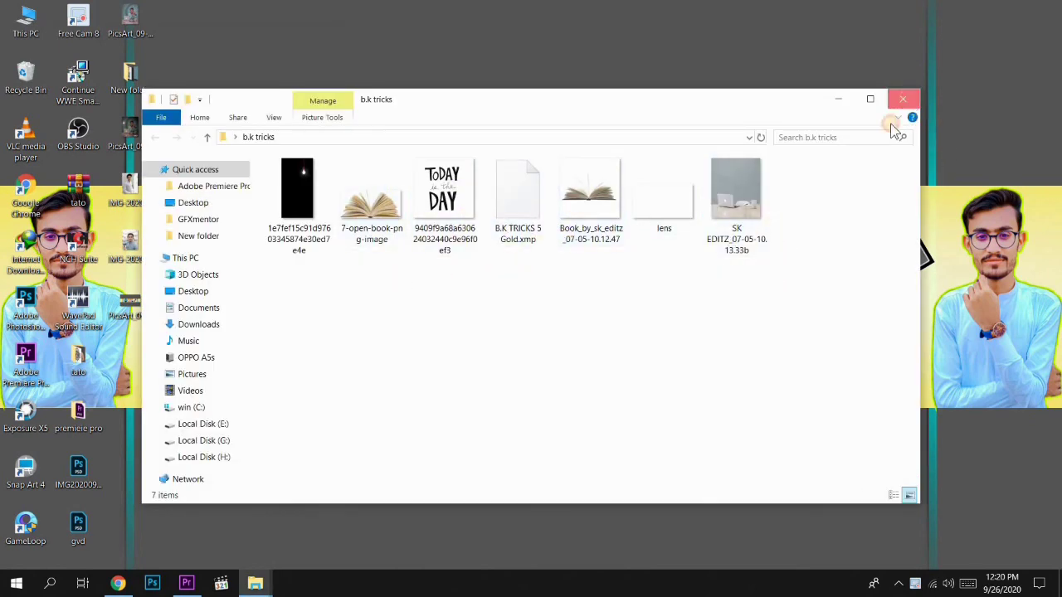
click(902, 98)
right_click(507, 25)
click(523, 64)
right_click(521, 63)
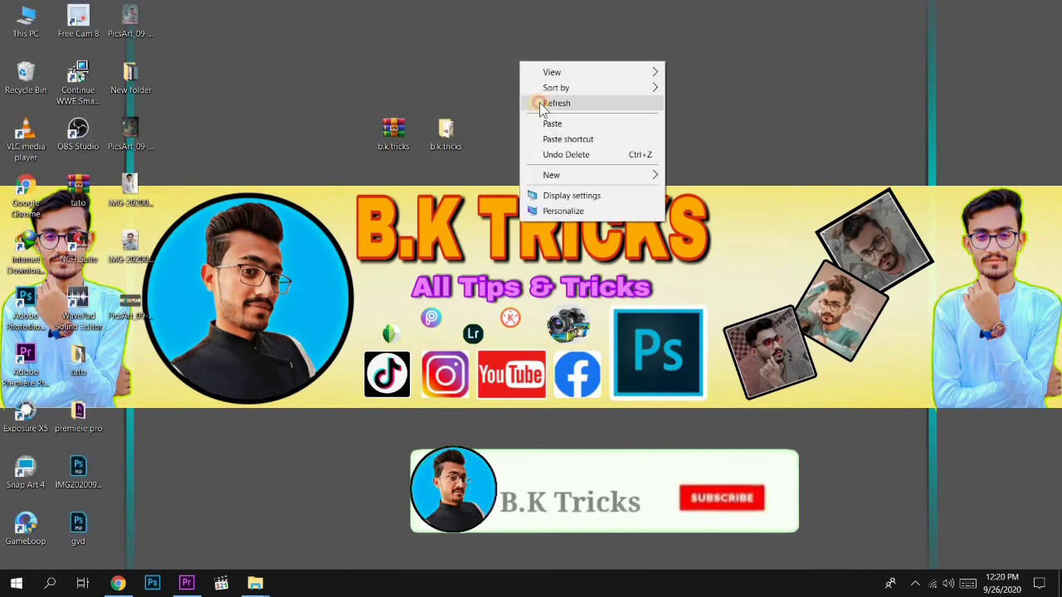
click(540, 102)
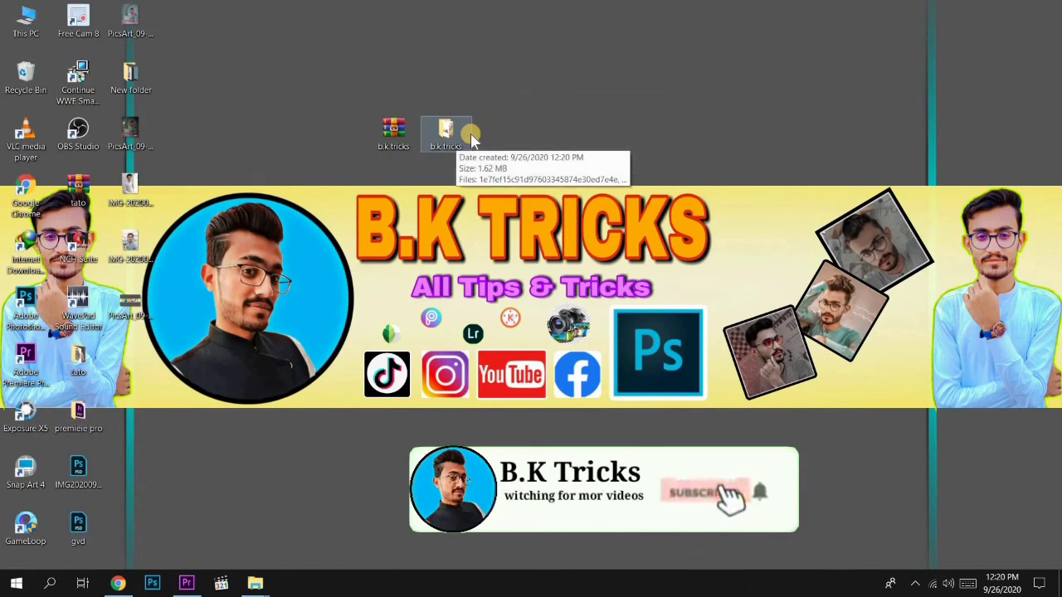